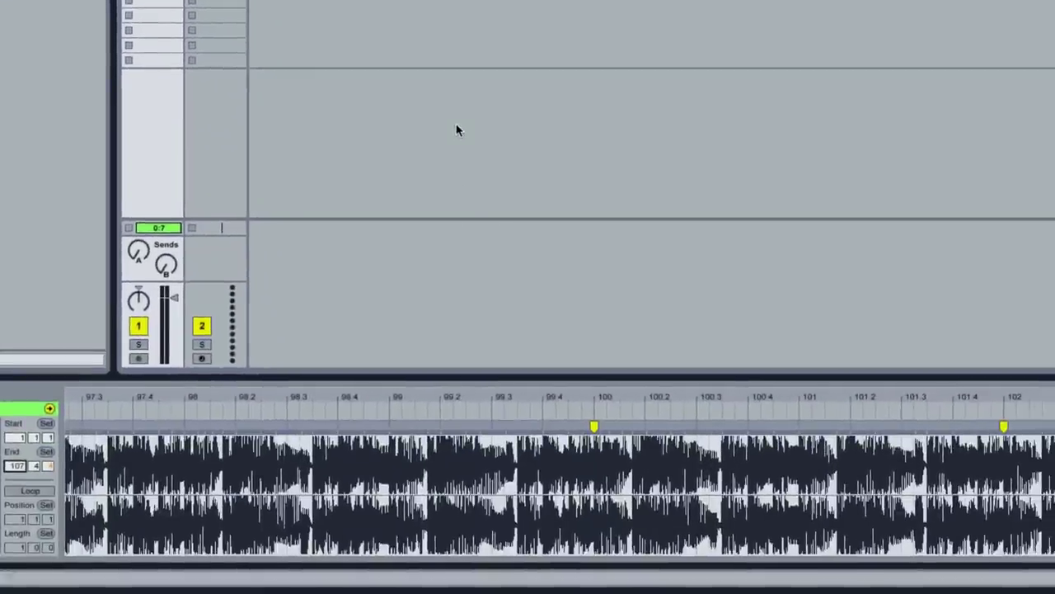
# - Review the clip's warp markers along the waveform, ending with the whole track in view
pyautogui.hscroll(10, 480, 476)
pyautogui.hscroll(-20, 479, 476)
pyautogui.hscroll(-20, 479, 476)
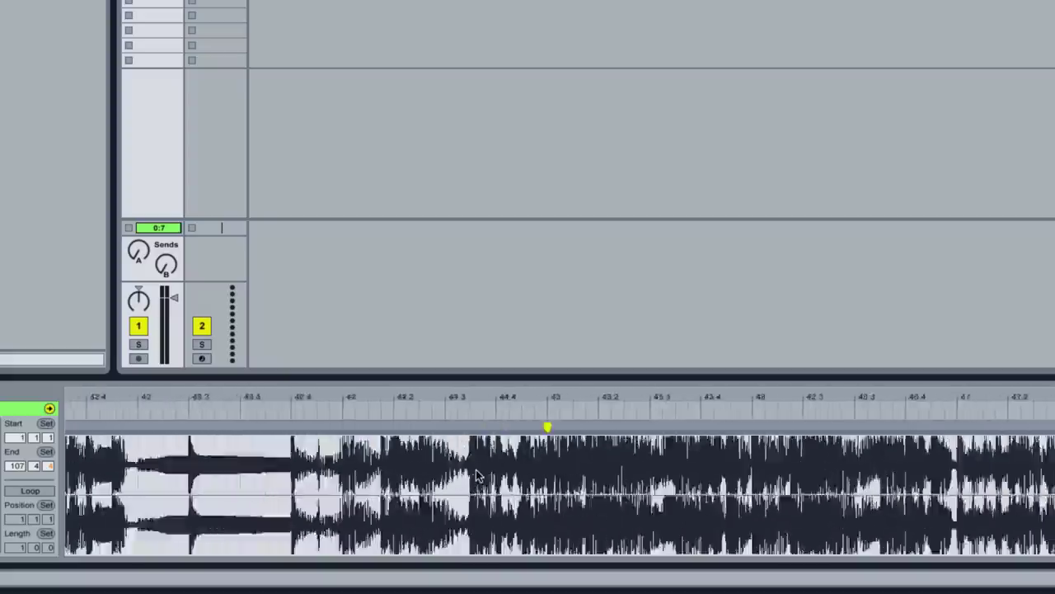
pyautogui.click(411, 488)
pyautogui.press('-')
pyautogui.press('-')
pyautogui.press('-')
pyautogui.press('-')
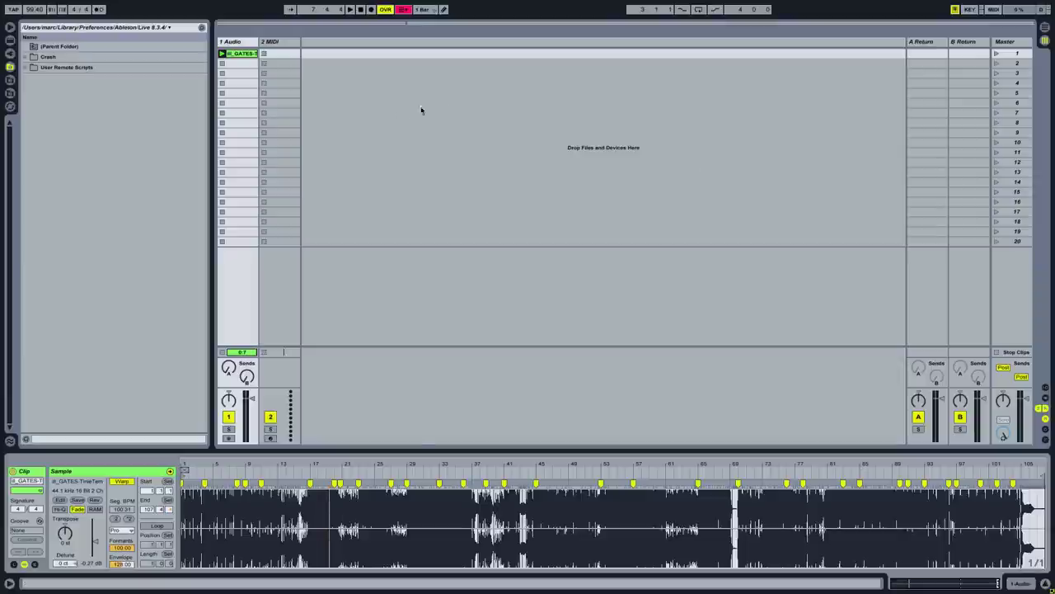
# - Delete the empty MIDI track so that only the audio track remains
pyautogui.click(238, 102)
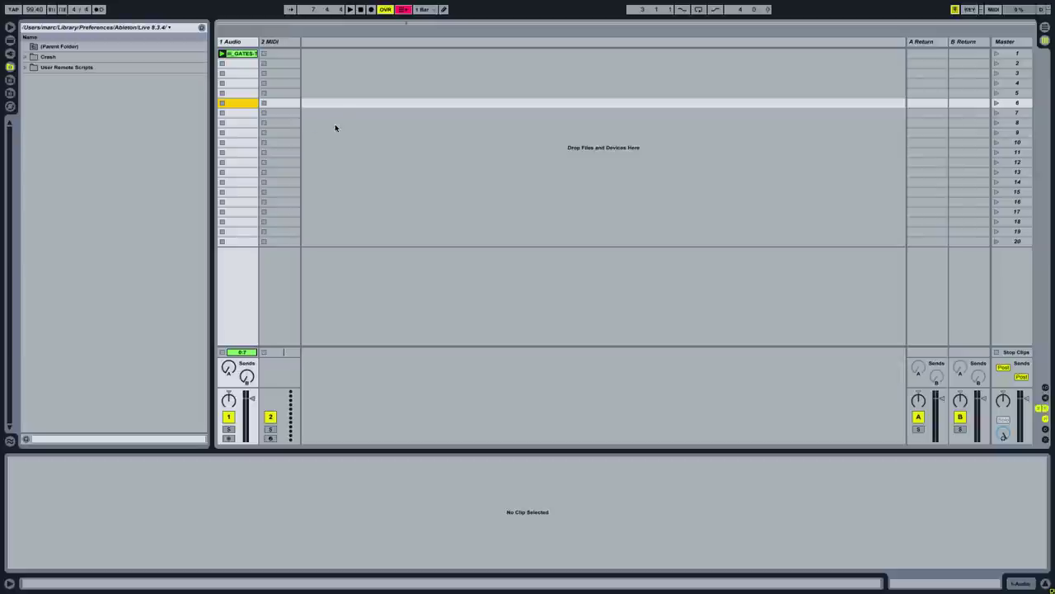
pyautogui.click(235, 42)
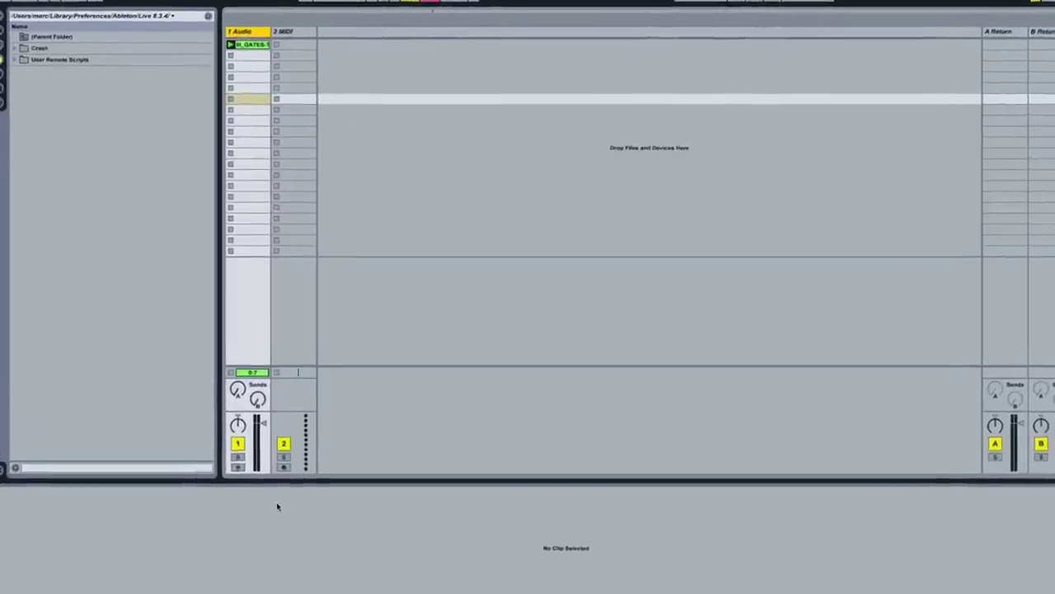
pyautogui.click(307, 31)
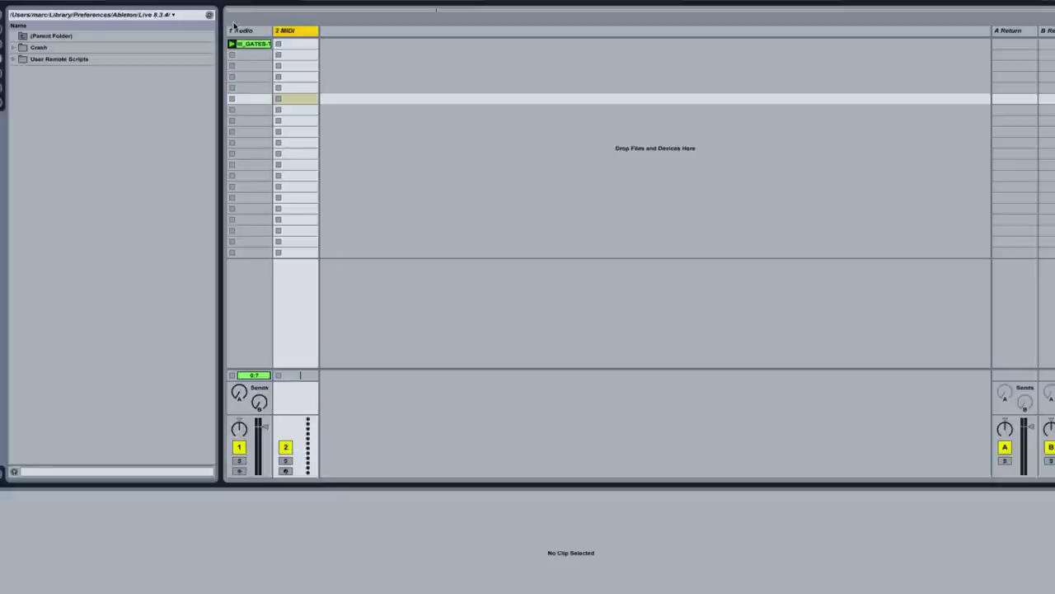
pyautogui.click(241, 31)
pyautogui.click(289, 31)
pyautogui.press('Delete')
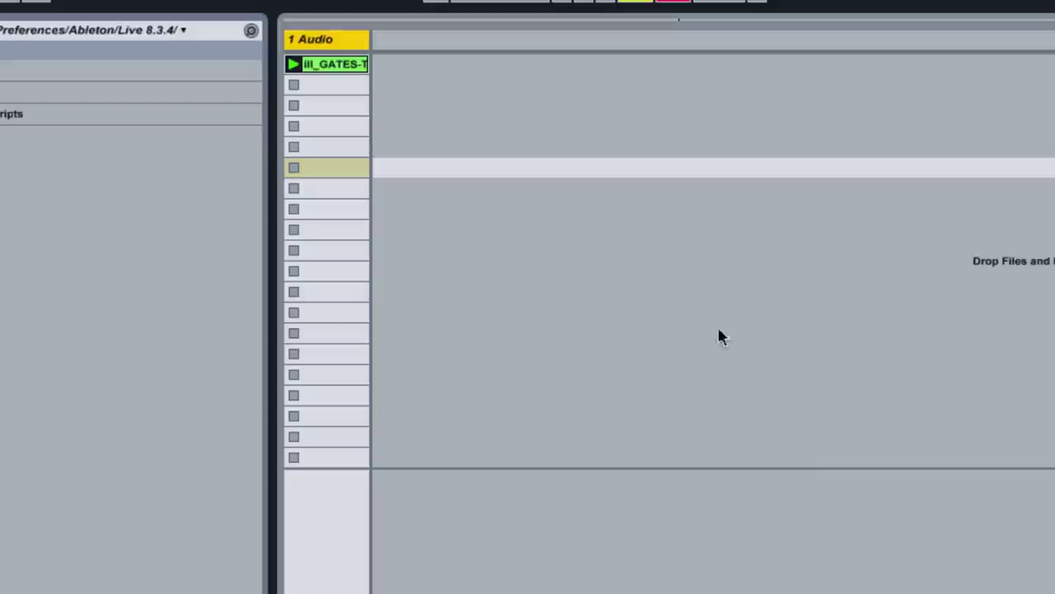
# - Duplicate the clip in scene 1 and move the copy to the scene 7 slot of the same track
pyautogui.click(339, 66)
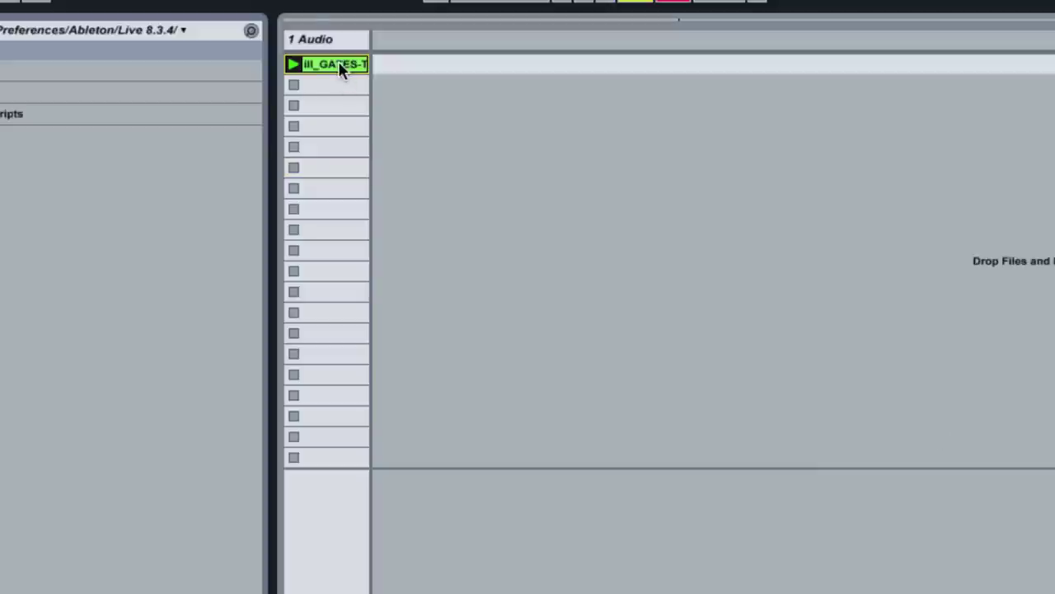
pyautogui.hotkey('ctrl', 'd')
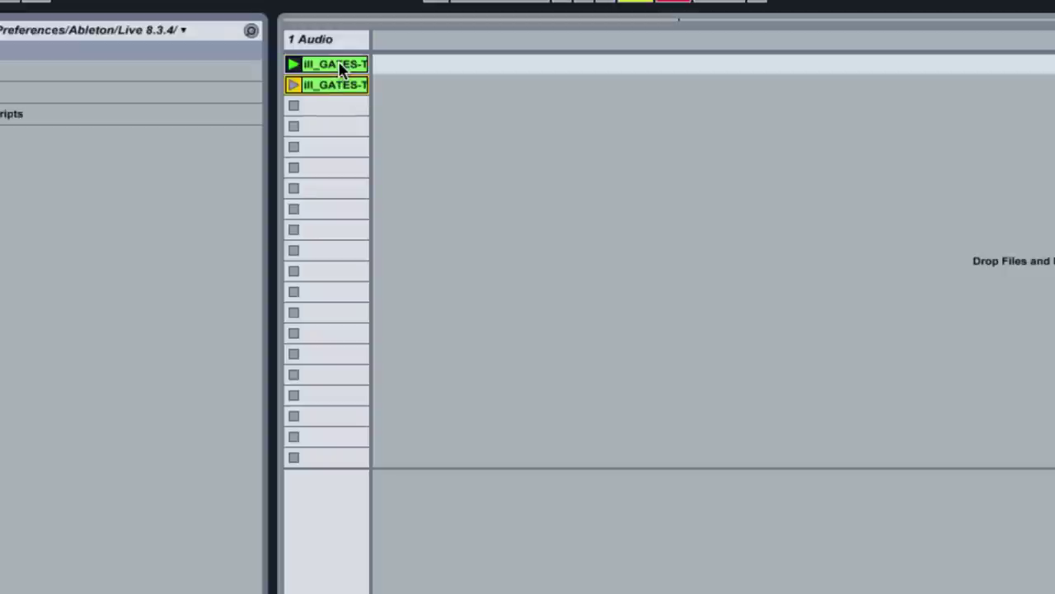
pyautogui.moveTo(330, 91); pyautogui.dragTo(329, 183)
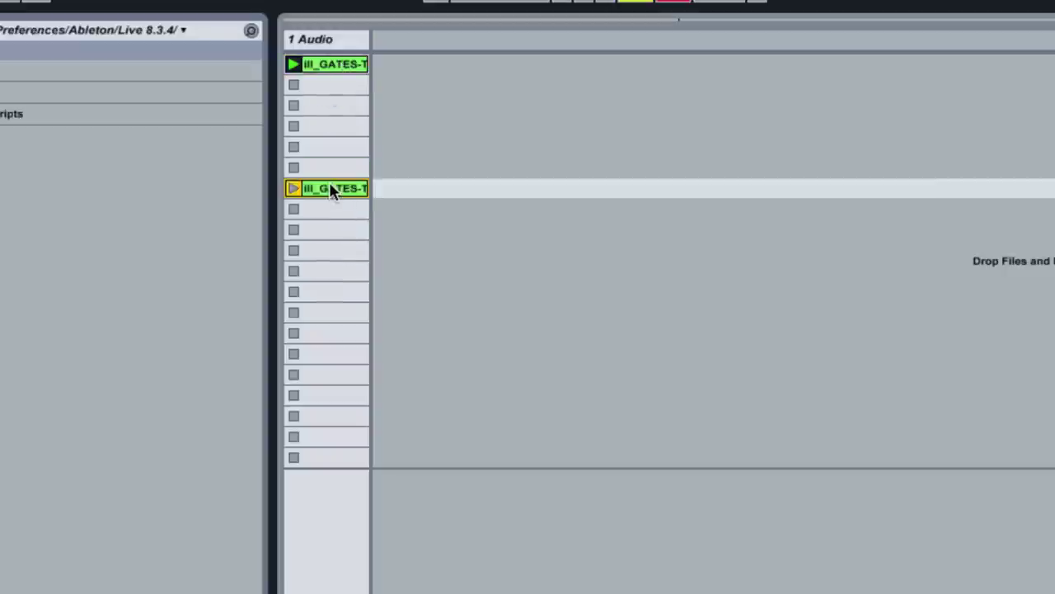
pyautogui.click(357, 66)
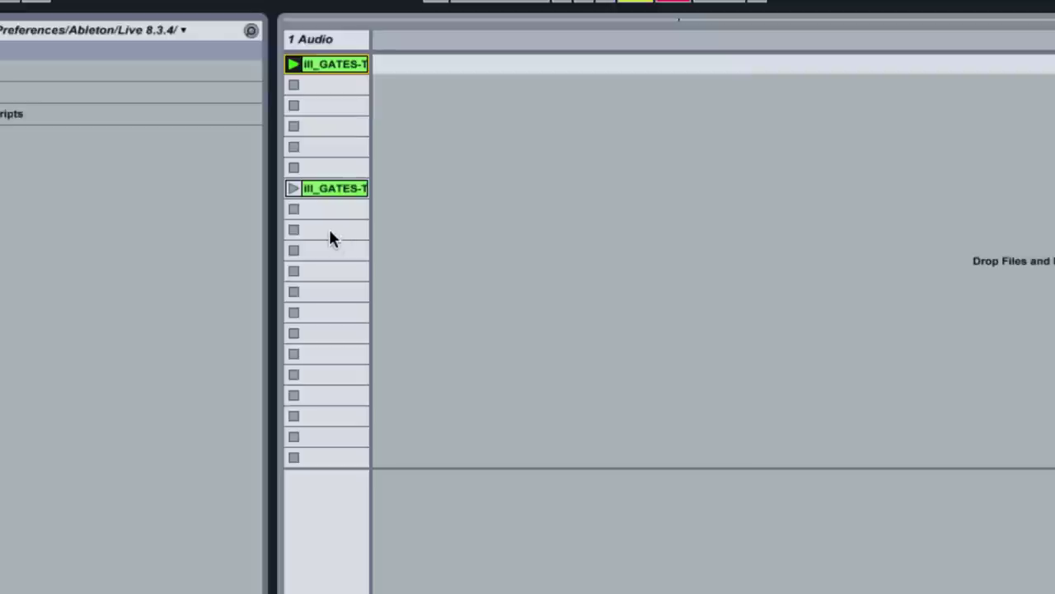
pyautogui.click(334, 190)
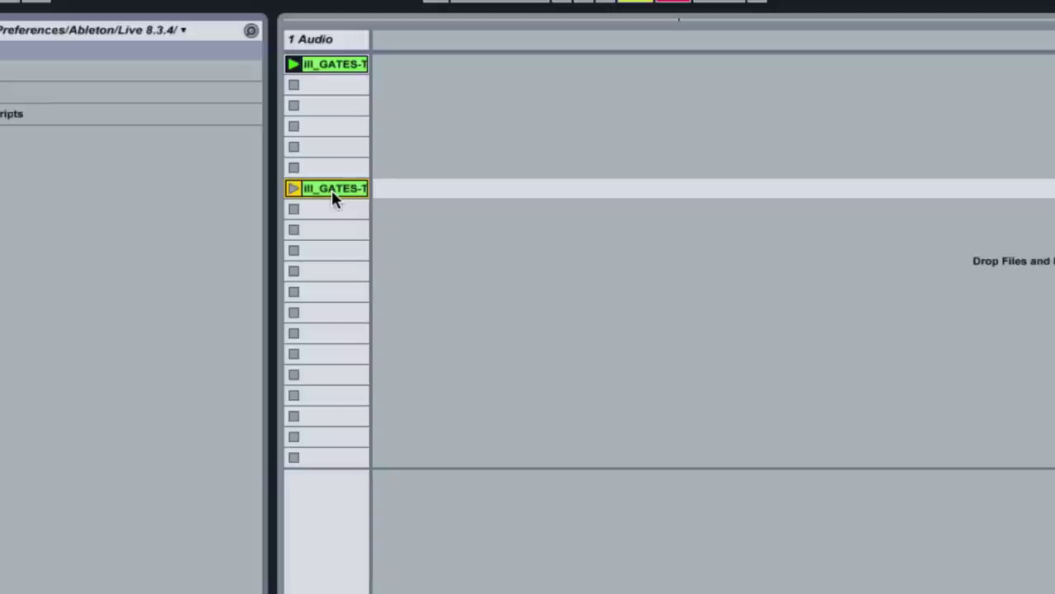
pyautogui.hotkey('ctrl', 'd')
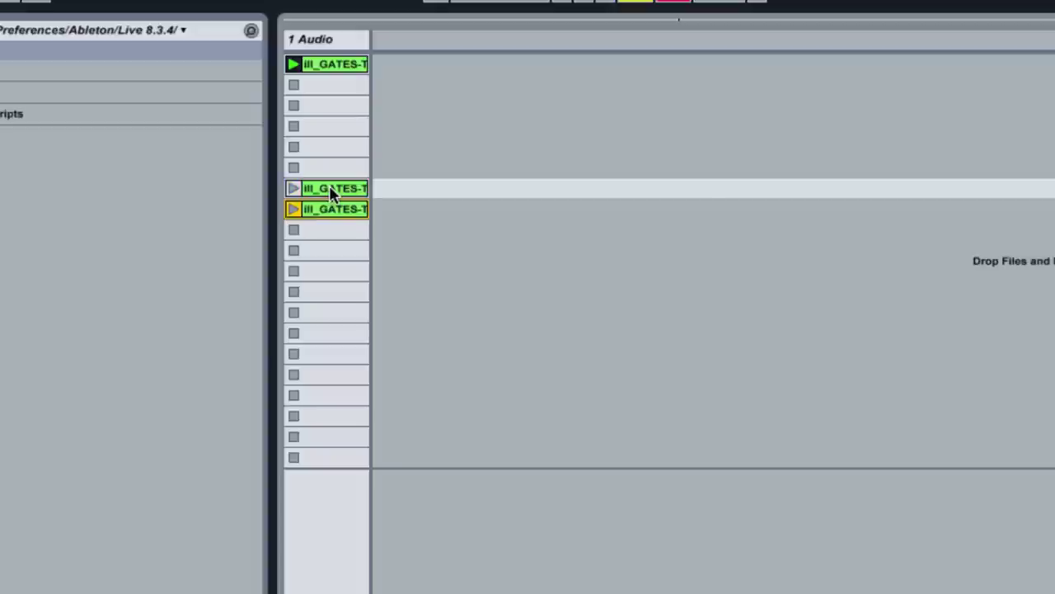
pyautogui.press('Delete')
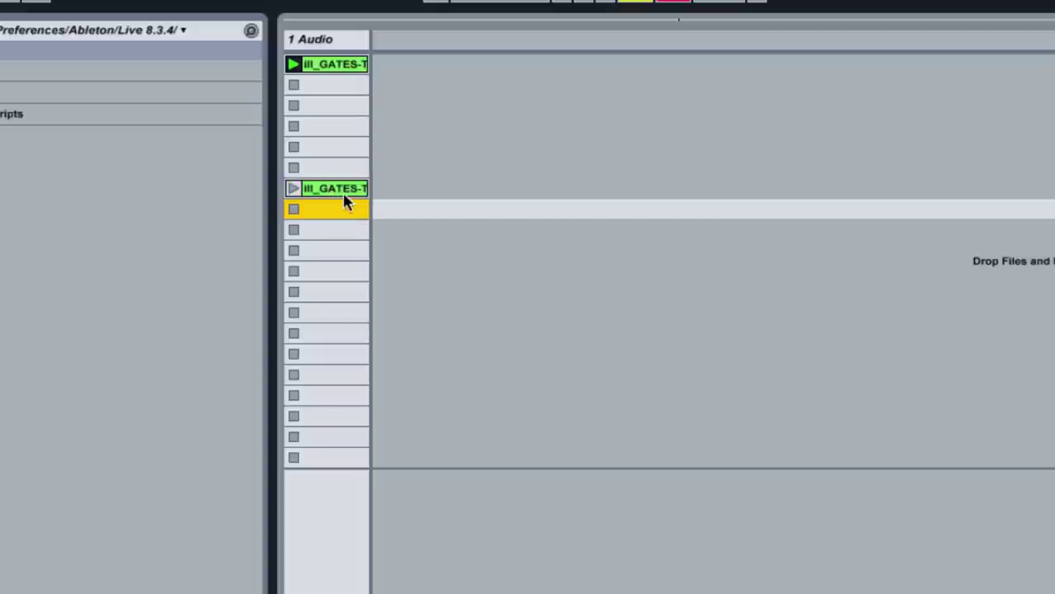
# - Enable looping on the scene 7 clip with the loop position at bar 97 and a length of 6 bars
pyautogui.click(343, 191)
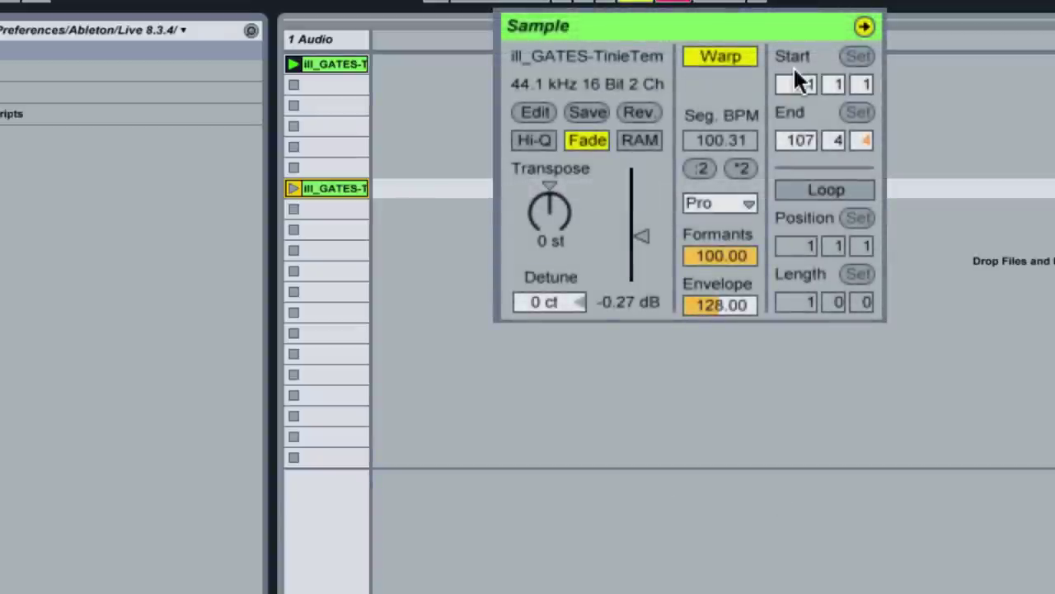
pyautogui.click(808, 191)
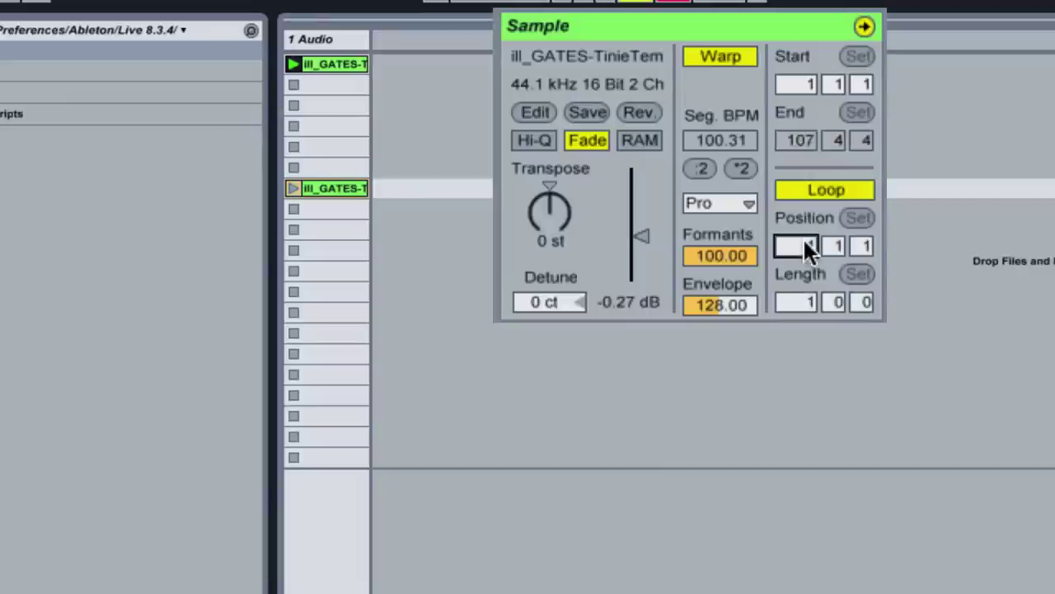
pyautogui.write('97')
pyautogui.click(799, 303)
pyautogui.write('6')
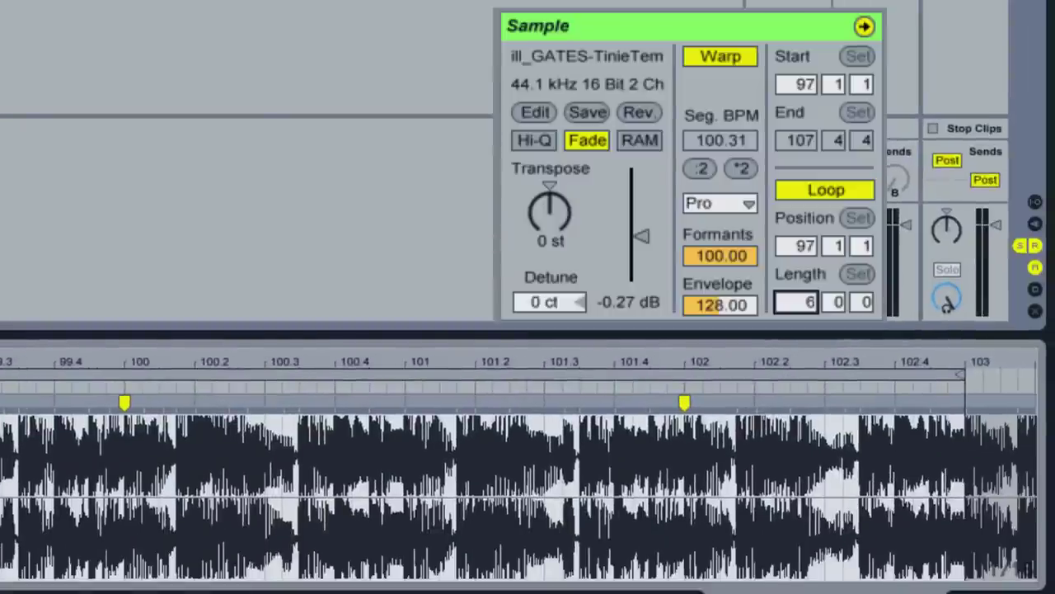
# - Audition the looped section of the scene 7 clip, lower the master volume during playback, and stop it
pyautogui.click(869, 495)
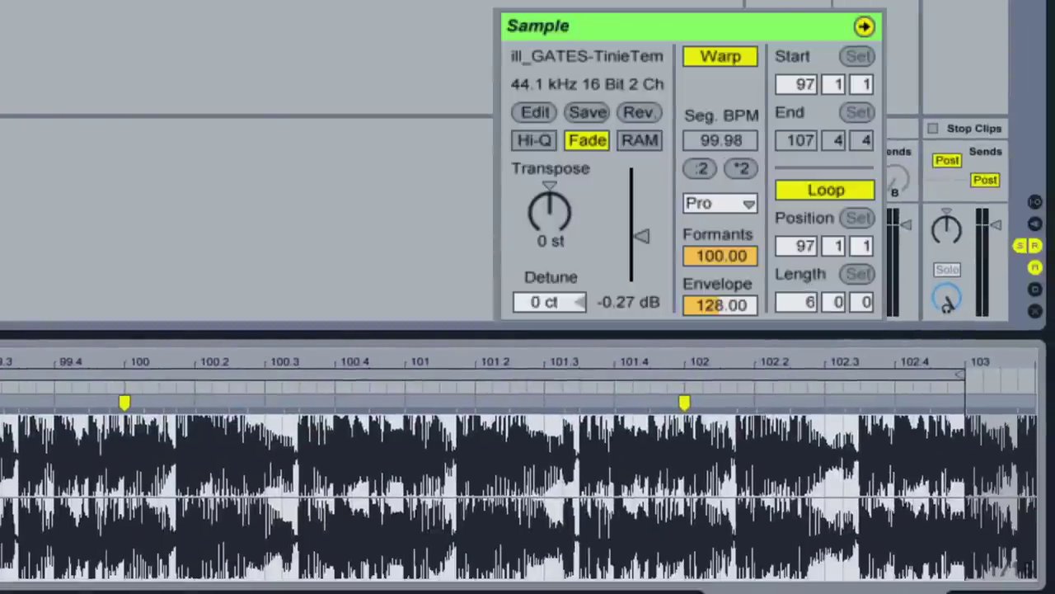
pyautogui.press('-')
pyautogui.press('-')
pyautogui.press('-')
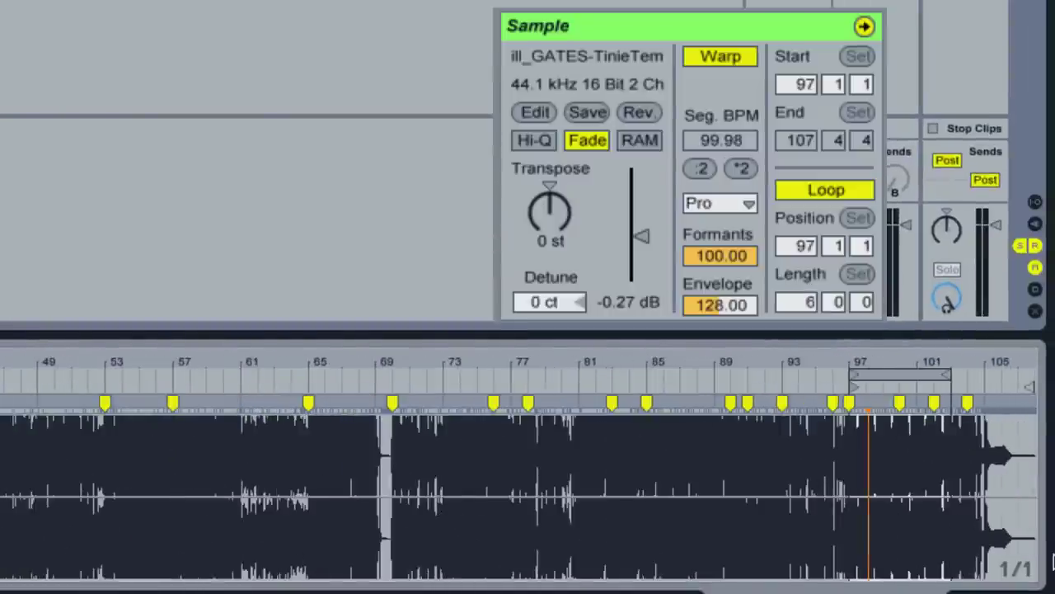
pyautogui.click(907, 373)
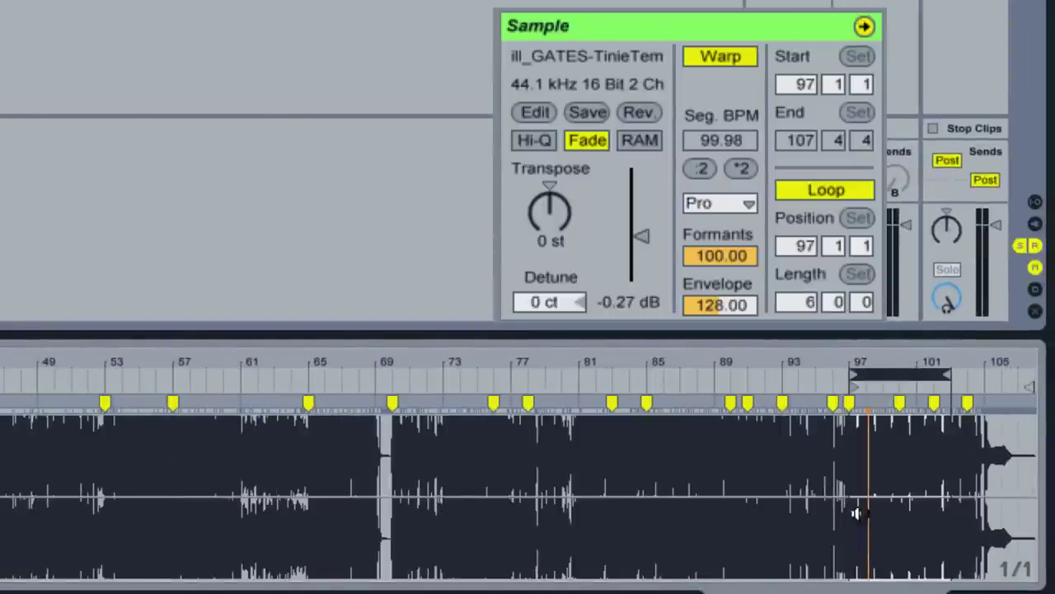
pyautogui.press('space')
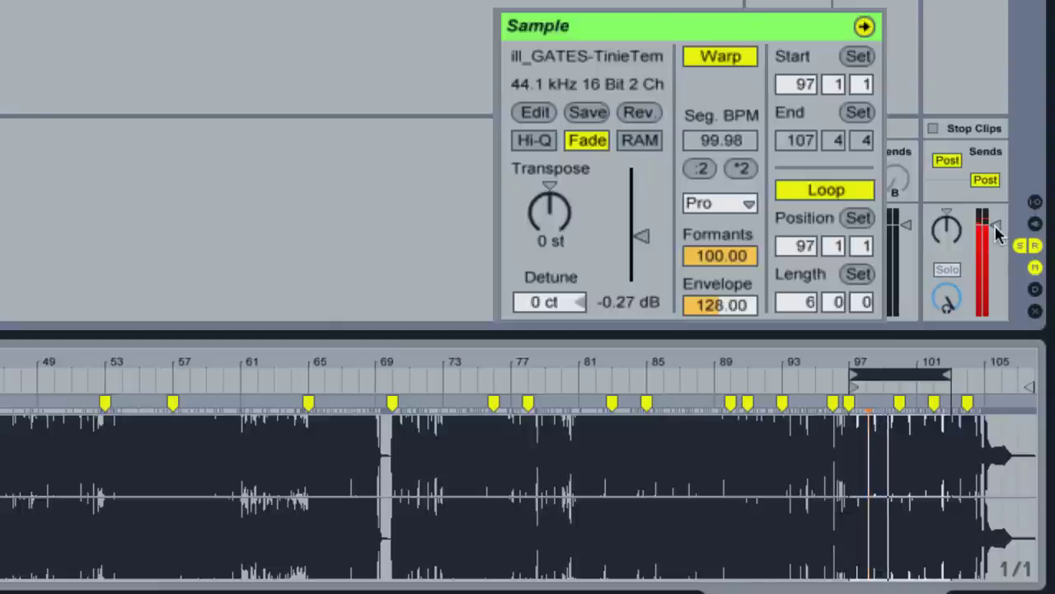
pyautogui.moveTo(994, 224); pyautogui.dragTo(994, 265)
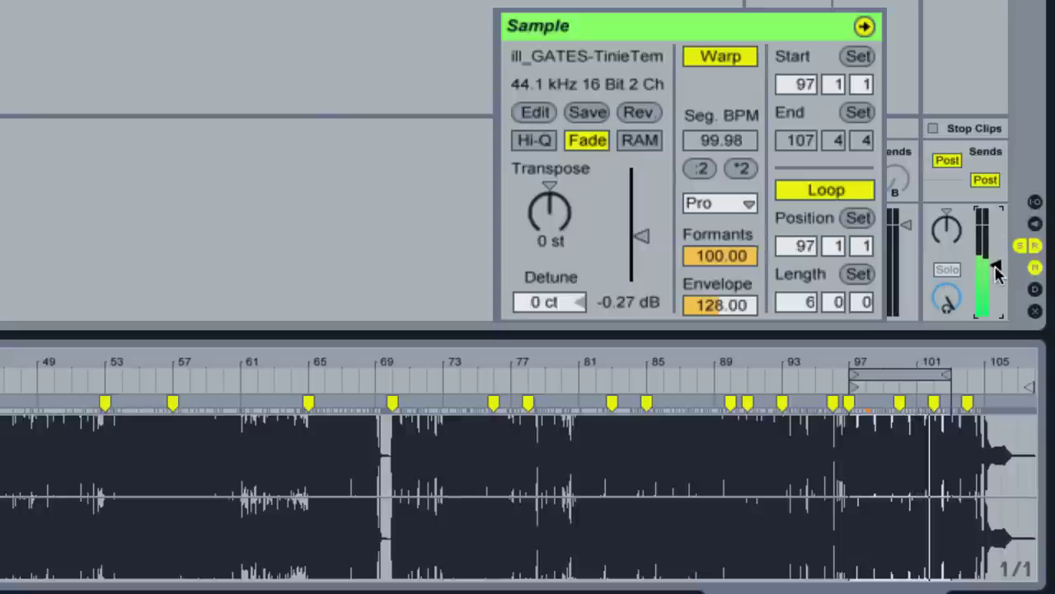
pyautogui.moveTo(995, 266)
pyautogui.mouseDown()
pyautogui.moveTo(995, 236)
pyautogui.moveTo(995, 266)
pyautogui.mouseUp()
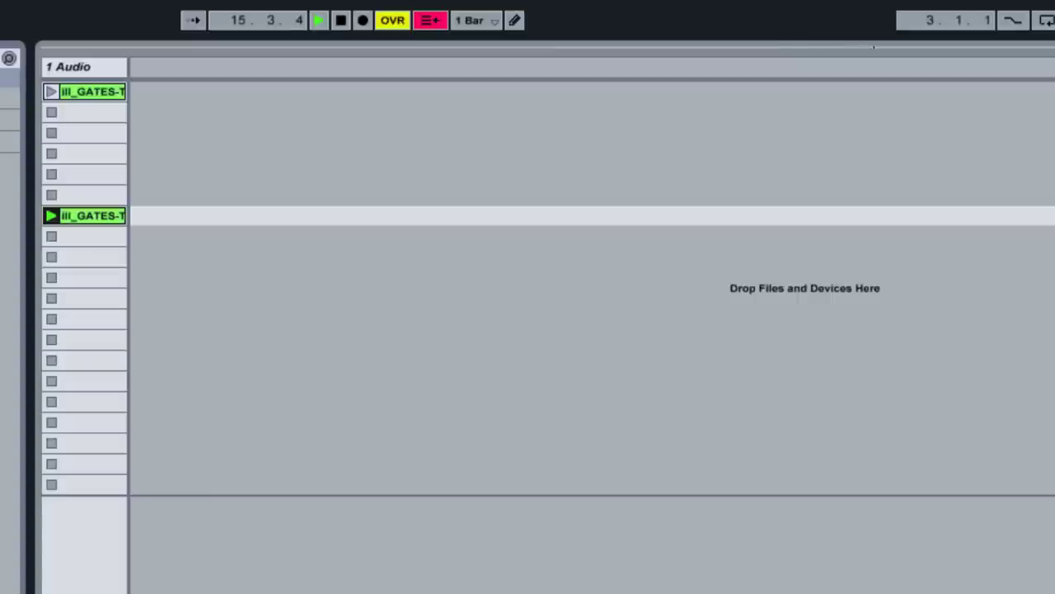
pyautogui.press('space')
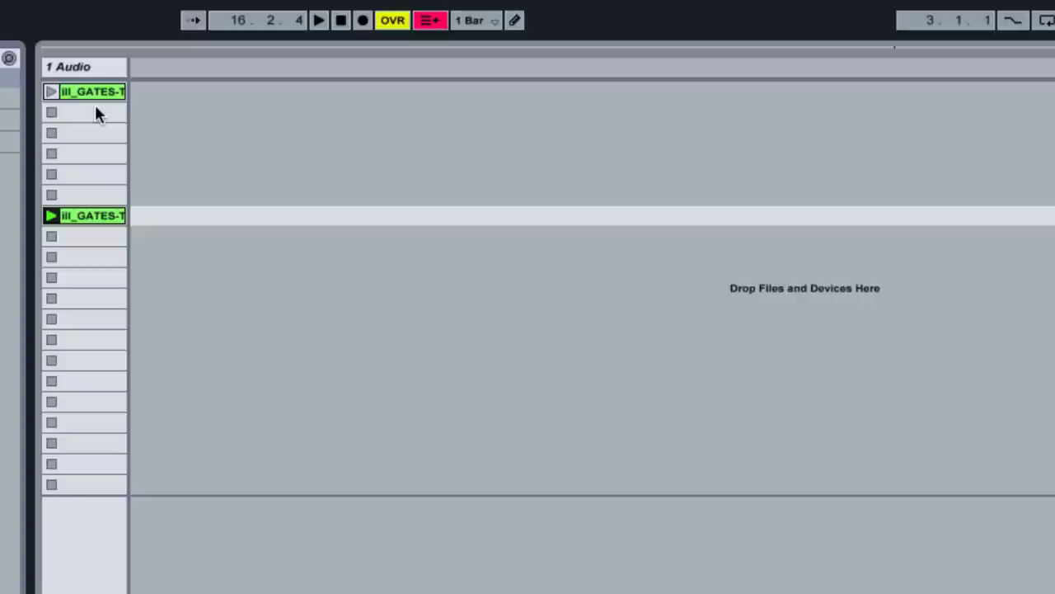
# - Duplicate the looped scene 7 clip into the slot directly below it and reselect the scene 7 clip
pyautogui.click(85, 213)
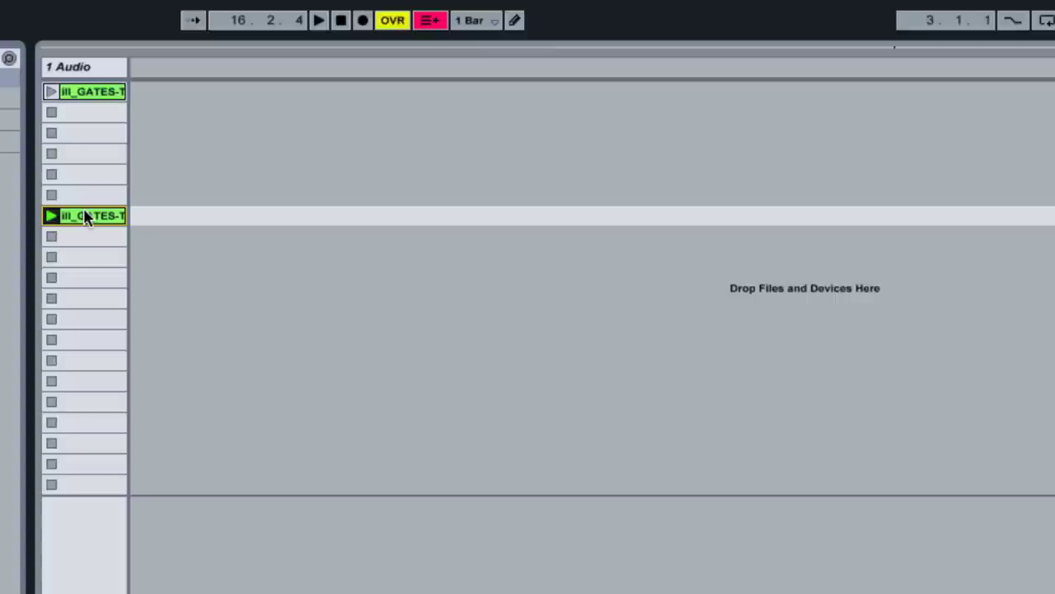
pyautogui.hotkey('ctrl', 'd')
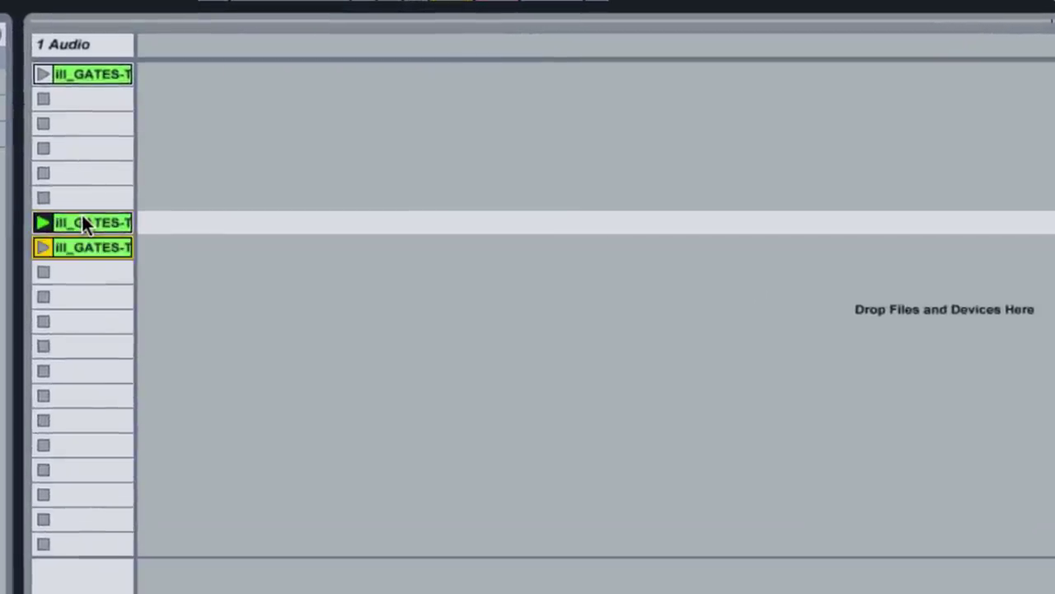
pyautogui.click(81, 221)
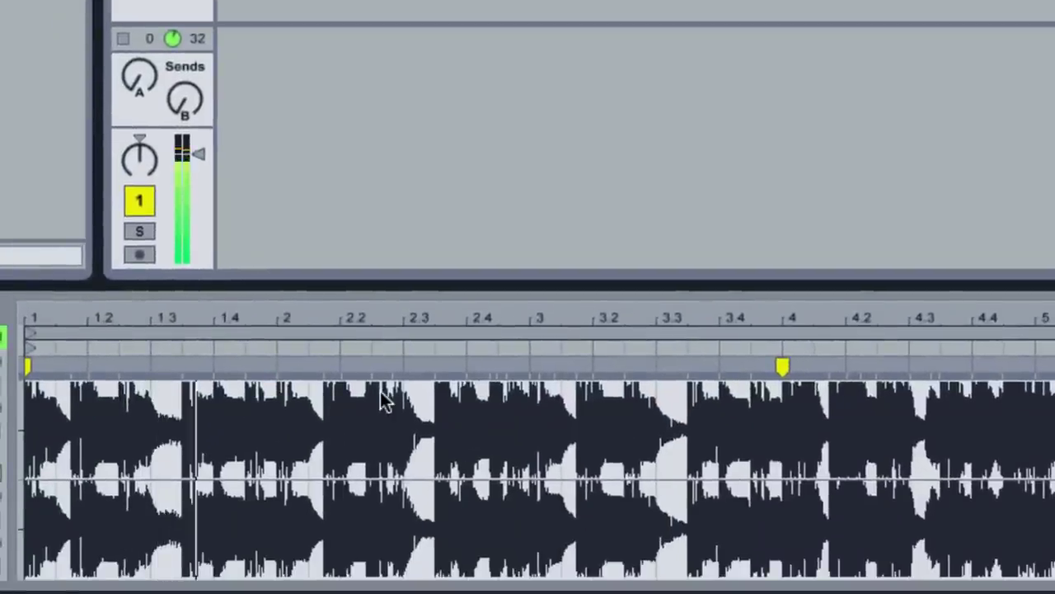
# - Zoom out on the playing clip's waveform to view more of the track
pyautogui.click(360, 434)
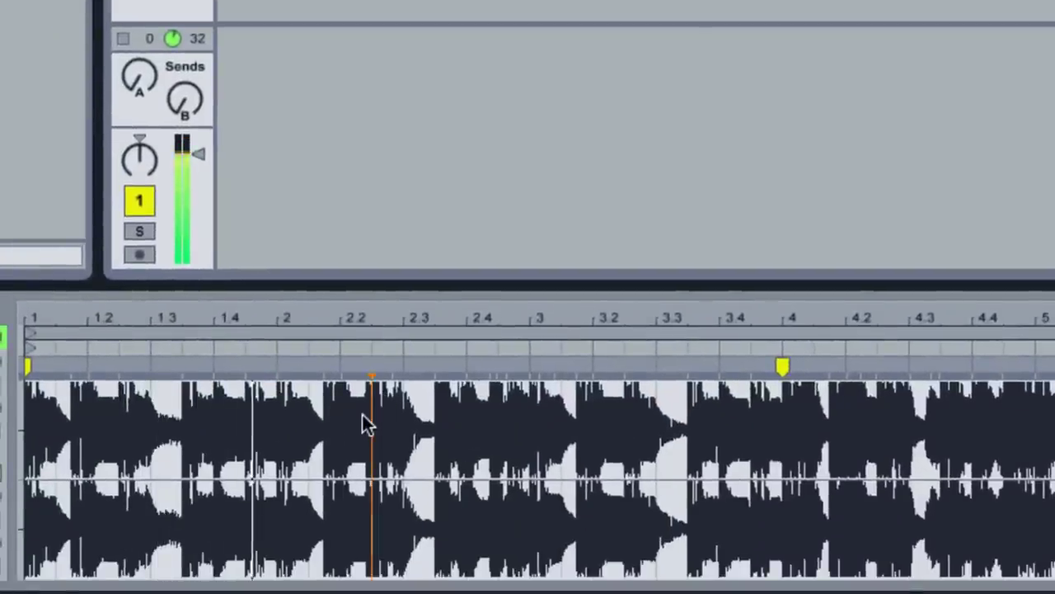
pyautogui.press('-')
pyautogui.press('-')
pyautogui.press('-')
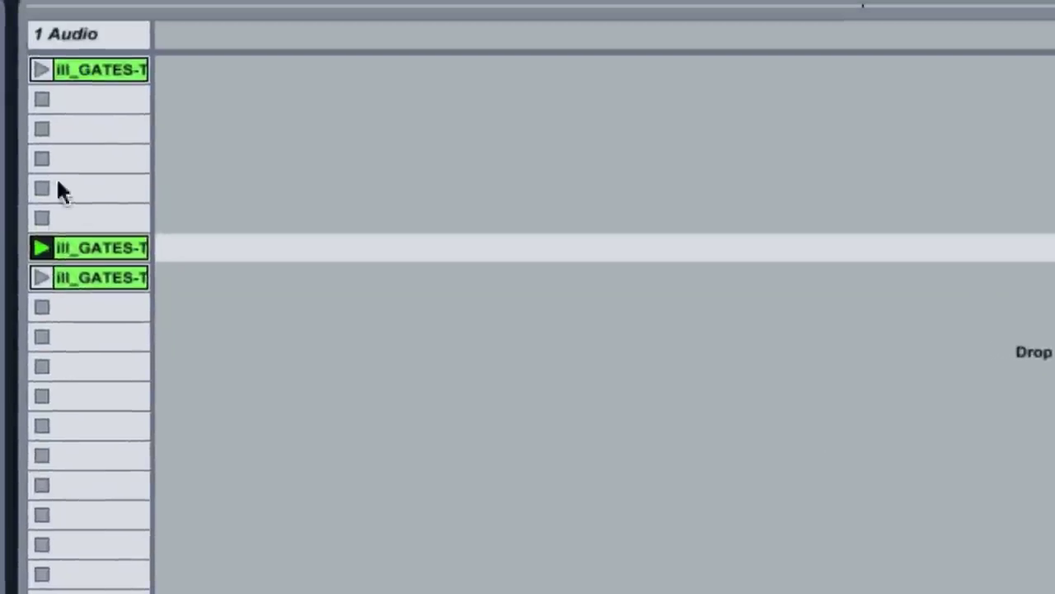
# - Widen the audio track to show full clip names and prefix the scene 7 clip's name with "1-L8M---head loop"
pyautogui.moveTo(145, 35); pyautogui.dragTo(465, 35)
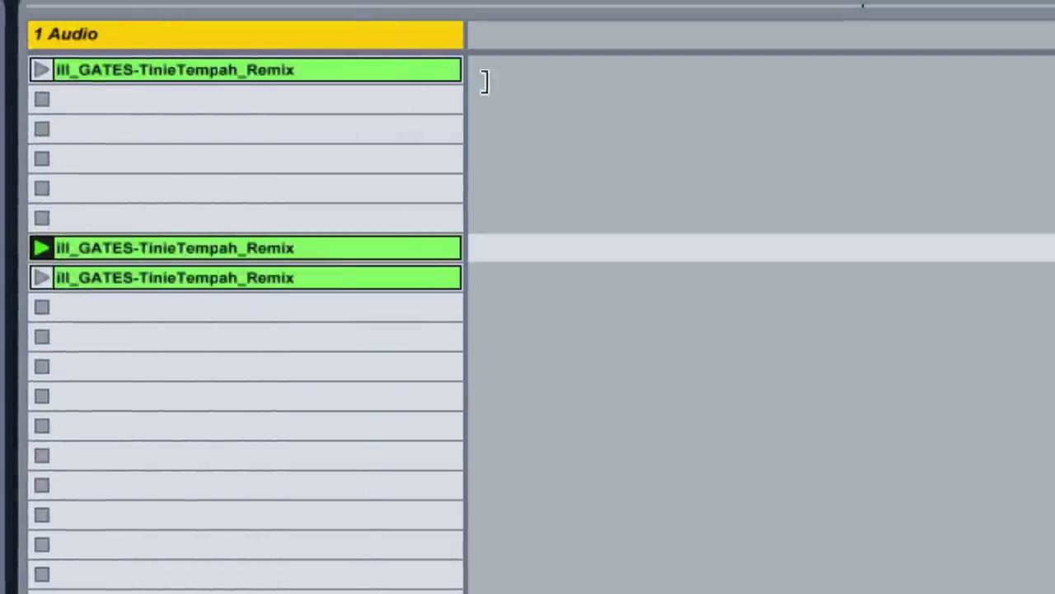
pyautogui.click(218, 235)
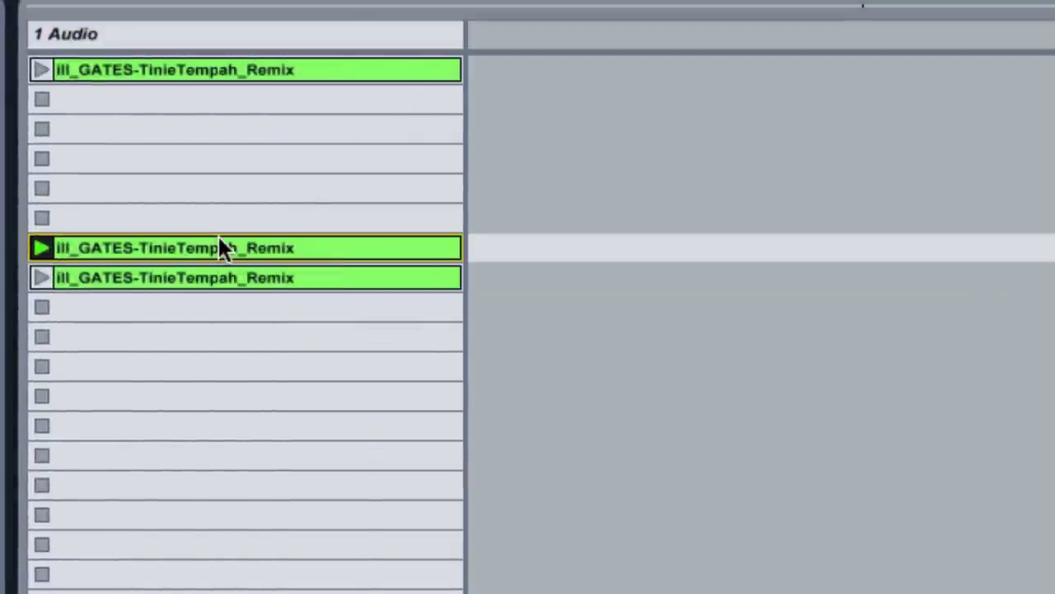
pyautogui.hotkey('ctrl', 'r')
pyautogui.press('Left')
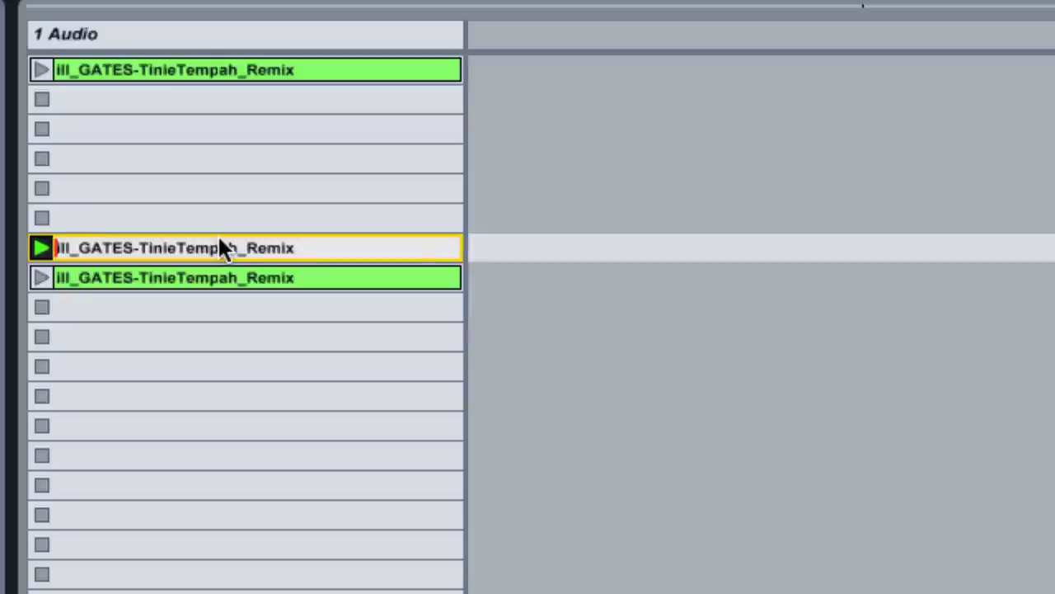
pyautogui.write('1-')
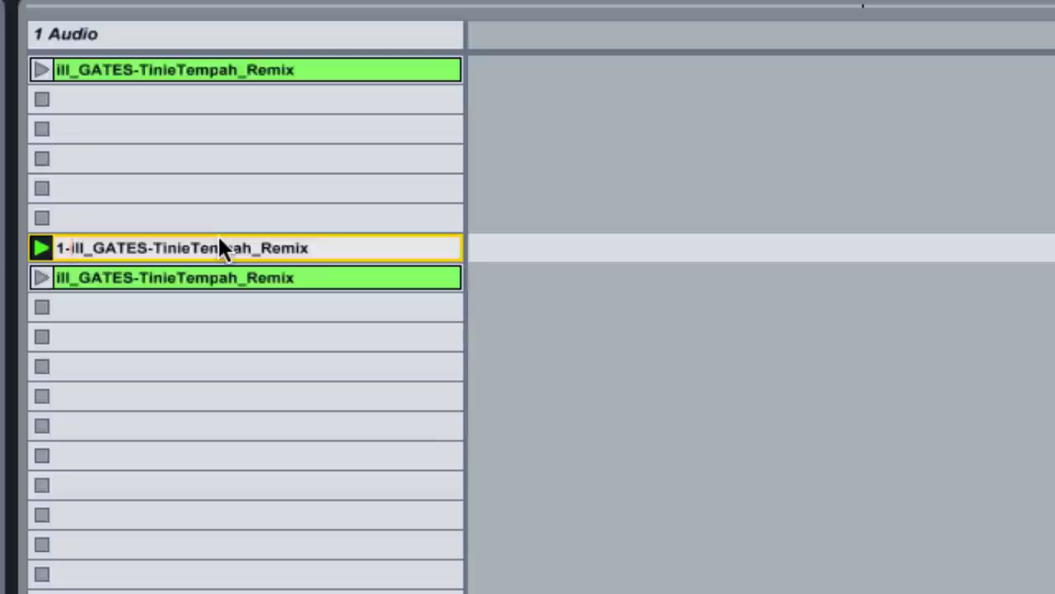
pyautogui.write('L8M--')
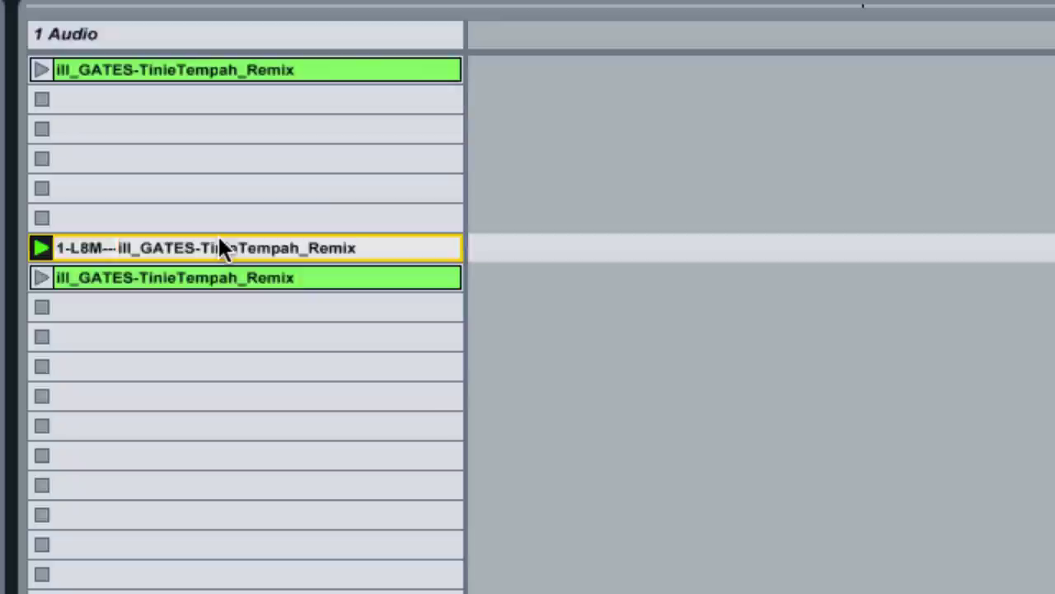
pyautogui.write('-head loop')
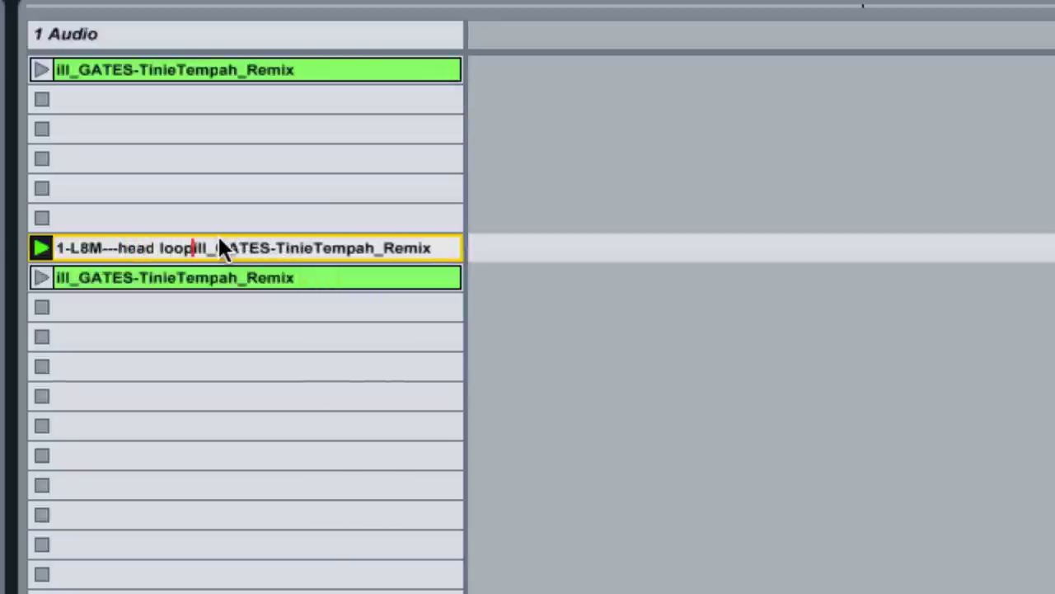
pyautogui.press('Return')
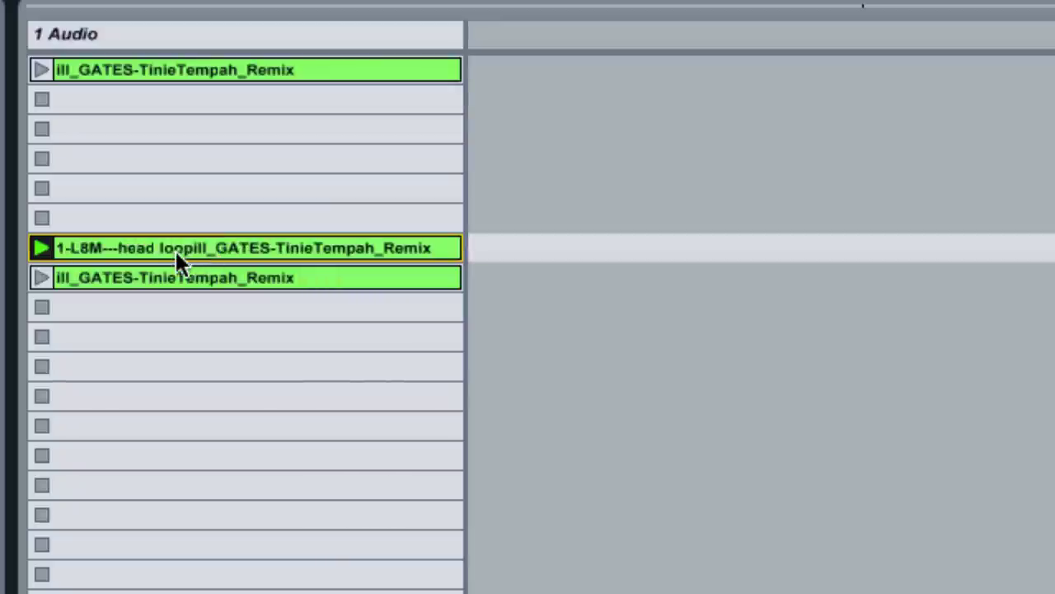
# - Duplicate the scene 8 clip into the slot directly below it and reselect the scene 8 clip
pyautogui.click(153, 277)
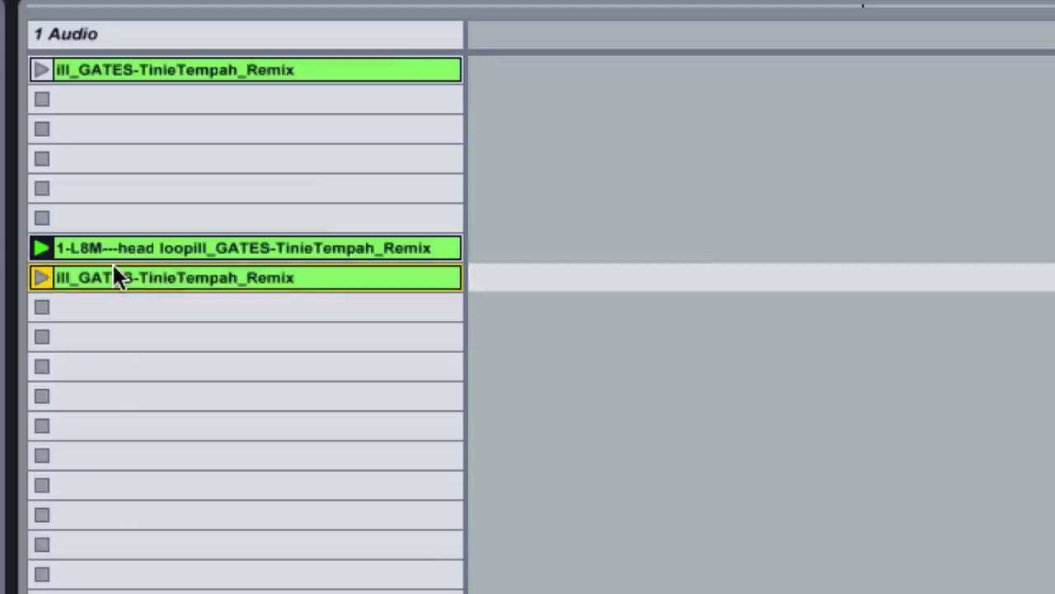
pyautogui.hotkey('ctrl', 'd')
pyautogui.click(56, 269)
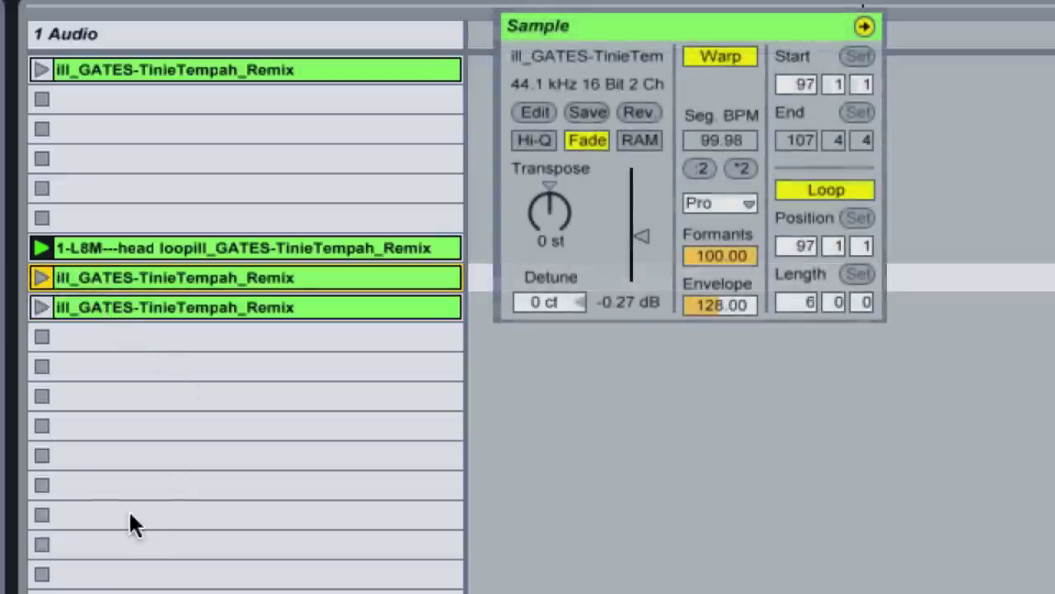
# - Set the scene 8 clip's start to bar 9 and launch the clip
pyautogui.click(800, 83)
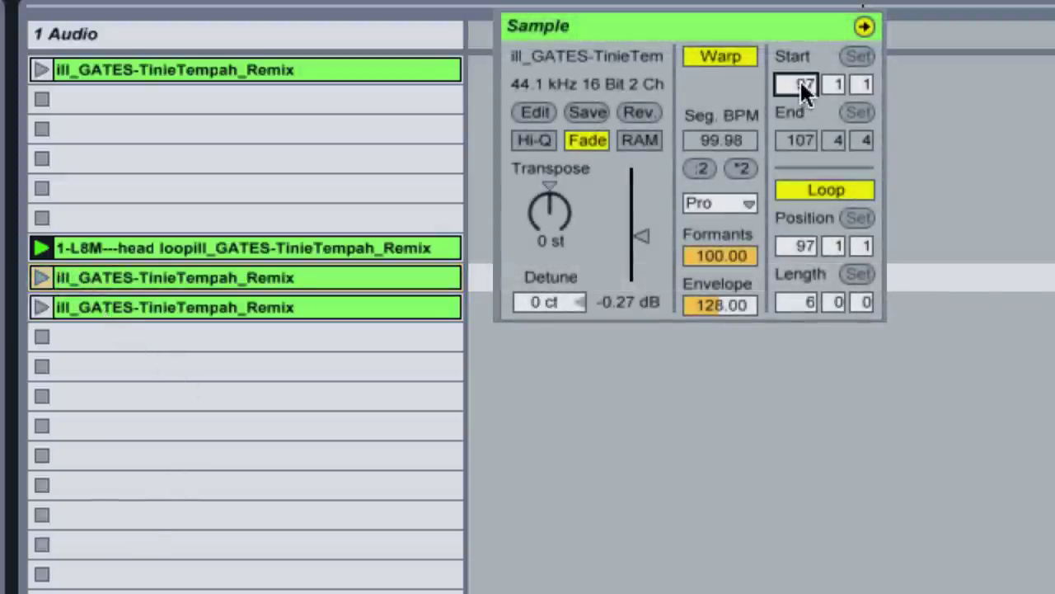
pyautogui.write('9')
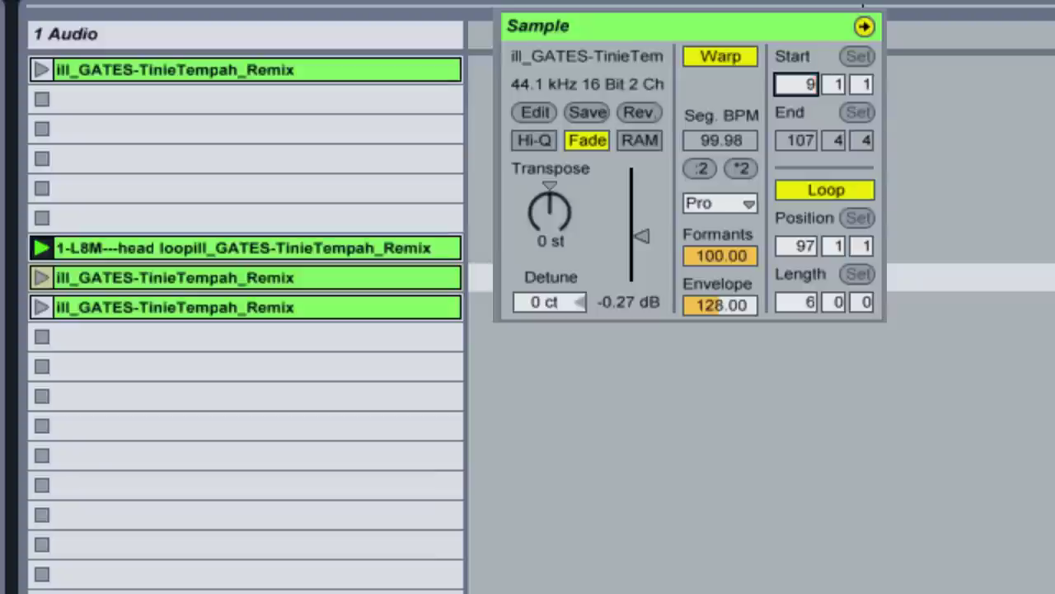
pyautogui.click(41, 277)
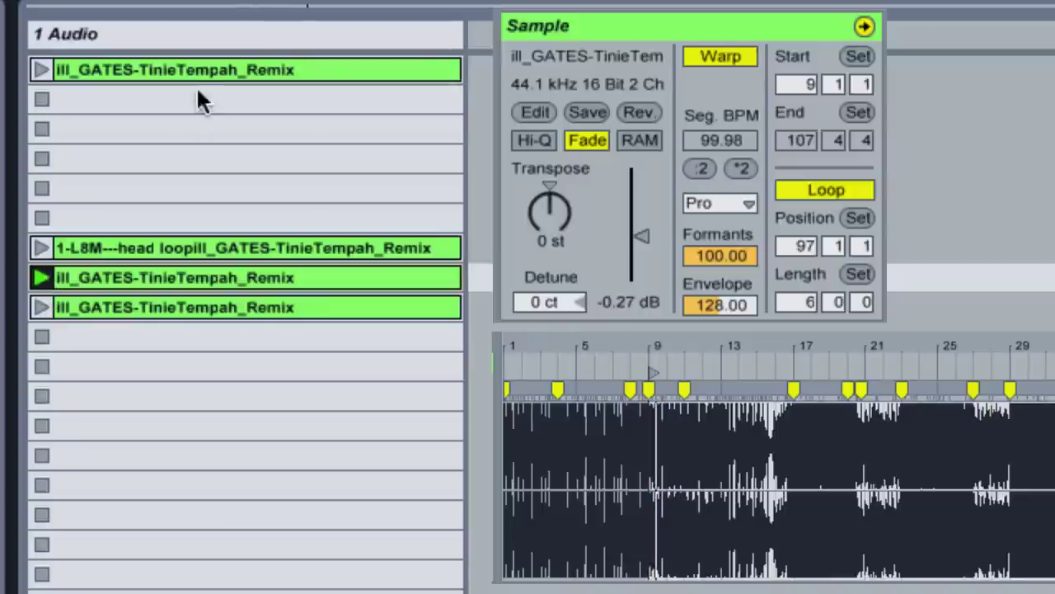
# - Prefix the scene 8 clip's name with "9---headDop---", keeping the original track name after it
pyautogui.click(142, 266)
pyautogui.press('super+r')
pyautogui.press('Left')
pyautogui.write('9')
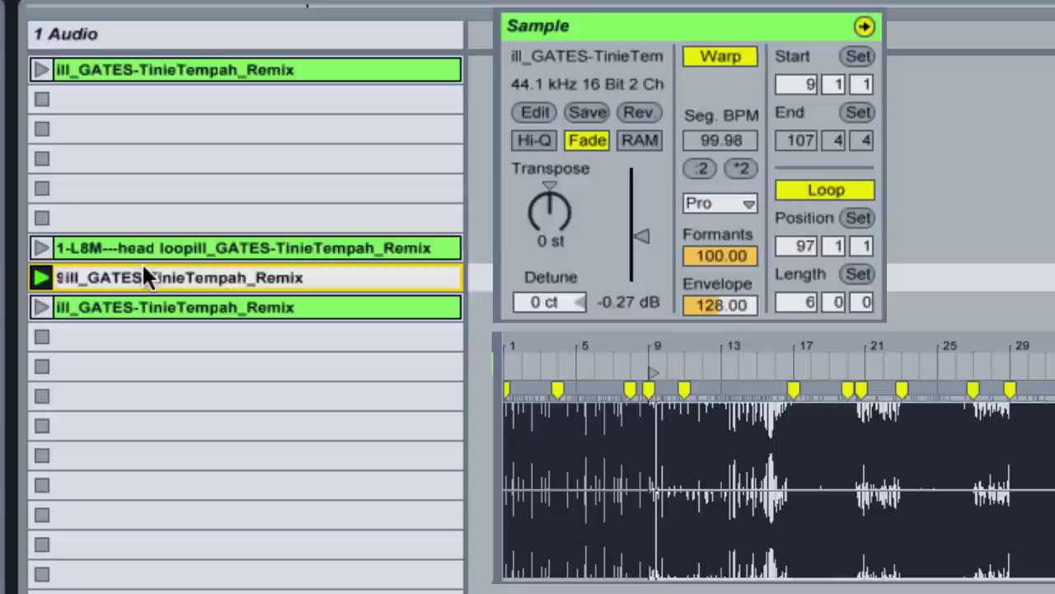
pyautogui.write('---head')
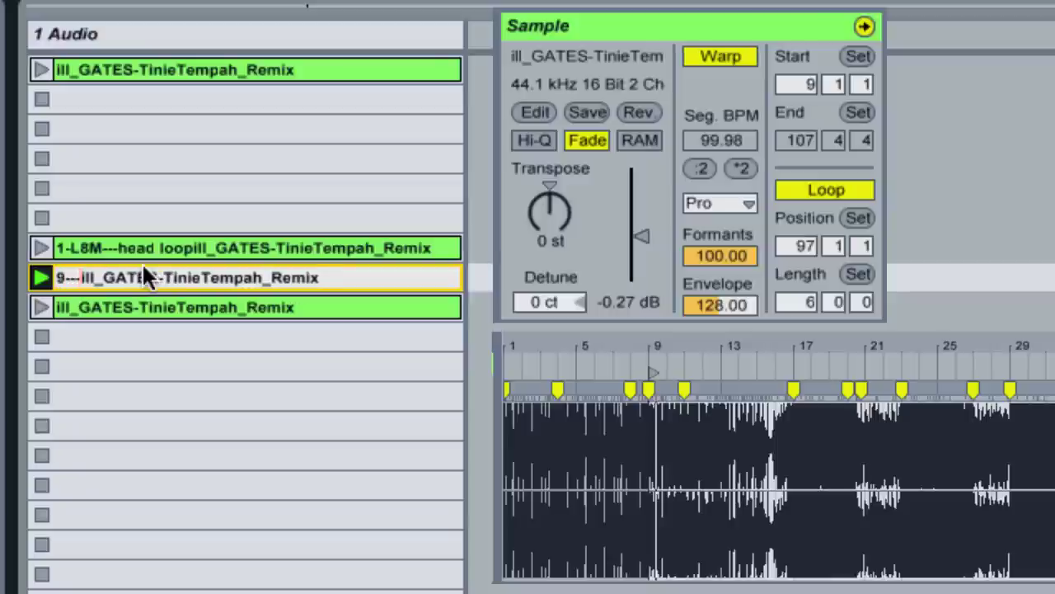
pyautogui.write('Down-')
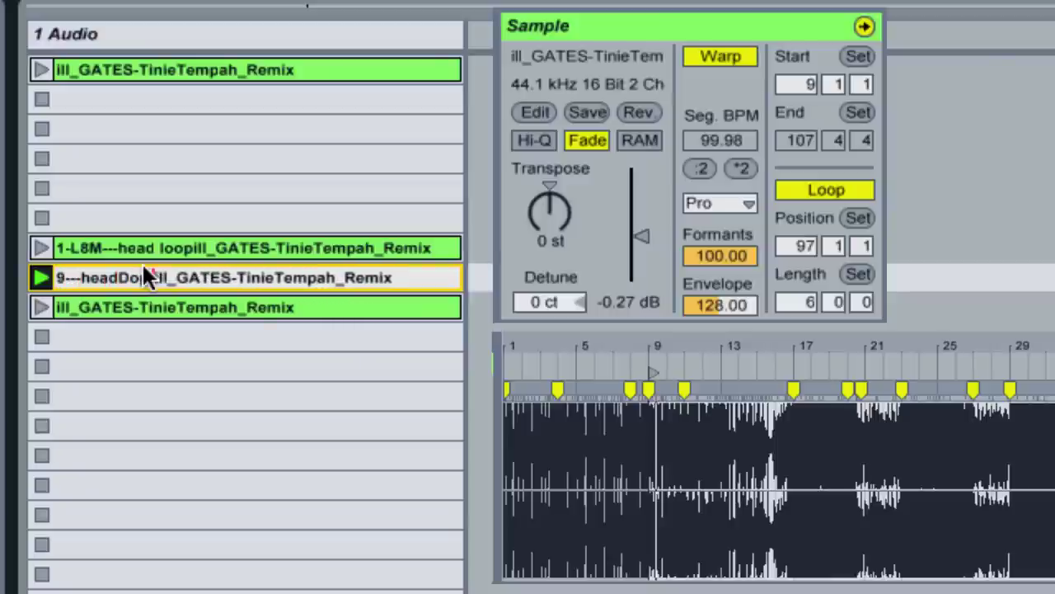
pyautogui.press('Return')
# - Duplicate the scene 9 clip into the slot directly below it and reselect the scene 9 clip
pyautogui.click(129, 308)
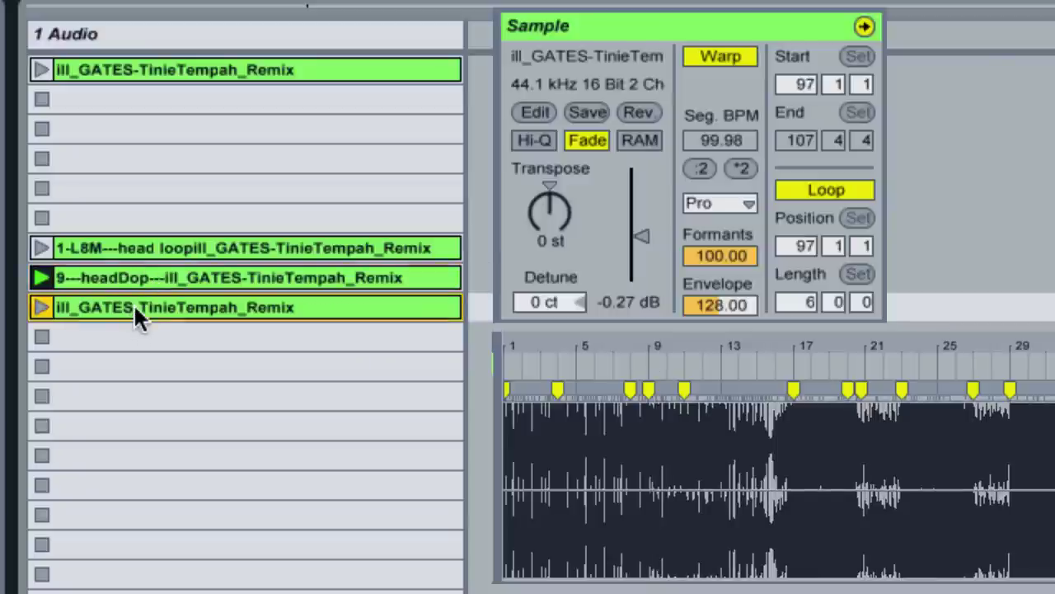
pyautogui.press('super+d')
pyautogui.click(104, 301)
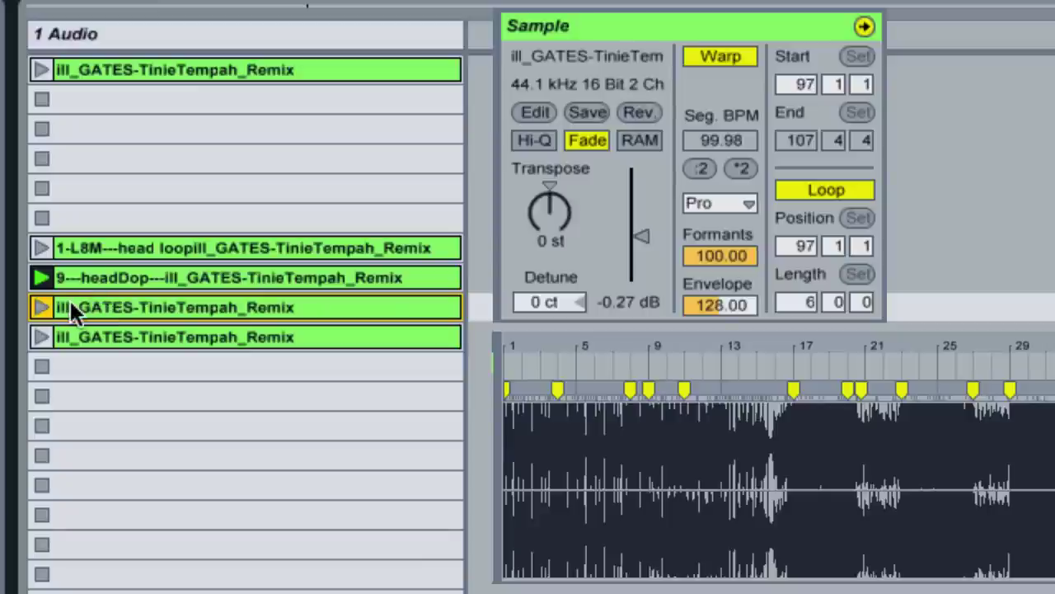
pyautogui.press('super+r')
pyautogui.write('17')
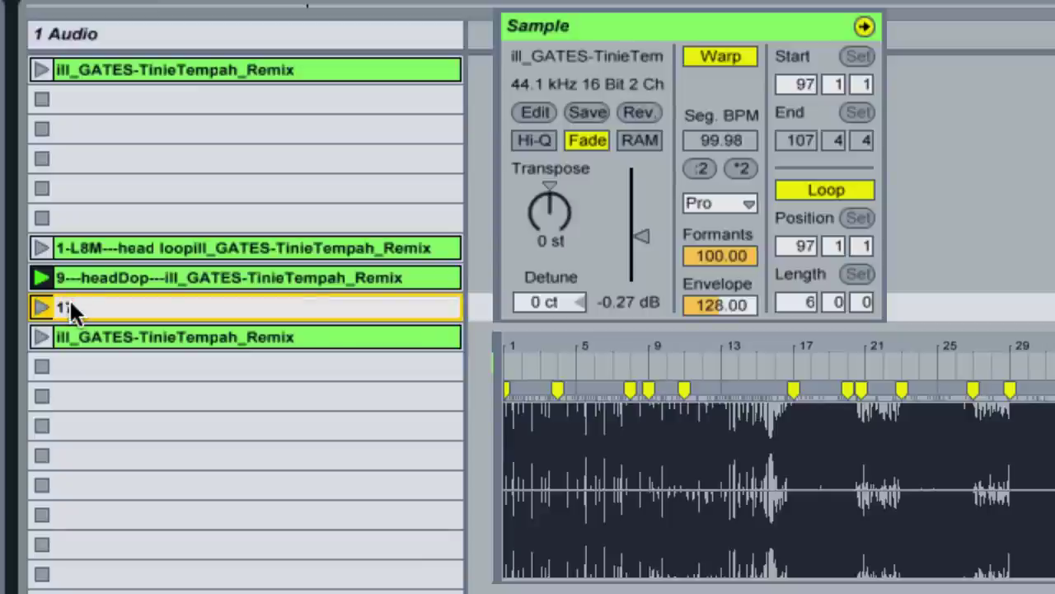
pyautogui.write('_MainDrop')
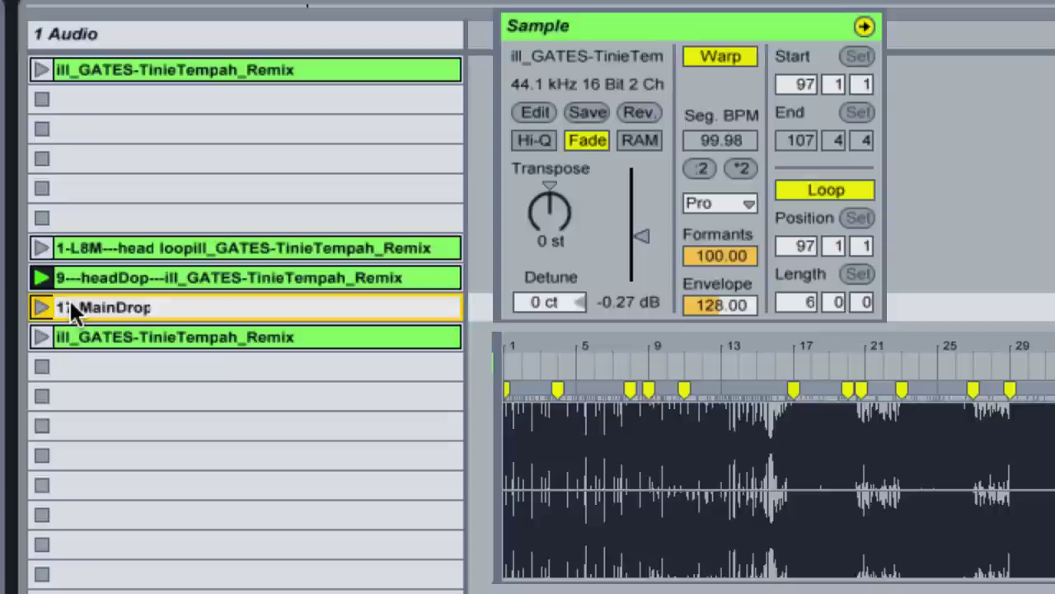
pyautogui.press('Return')
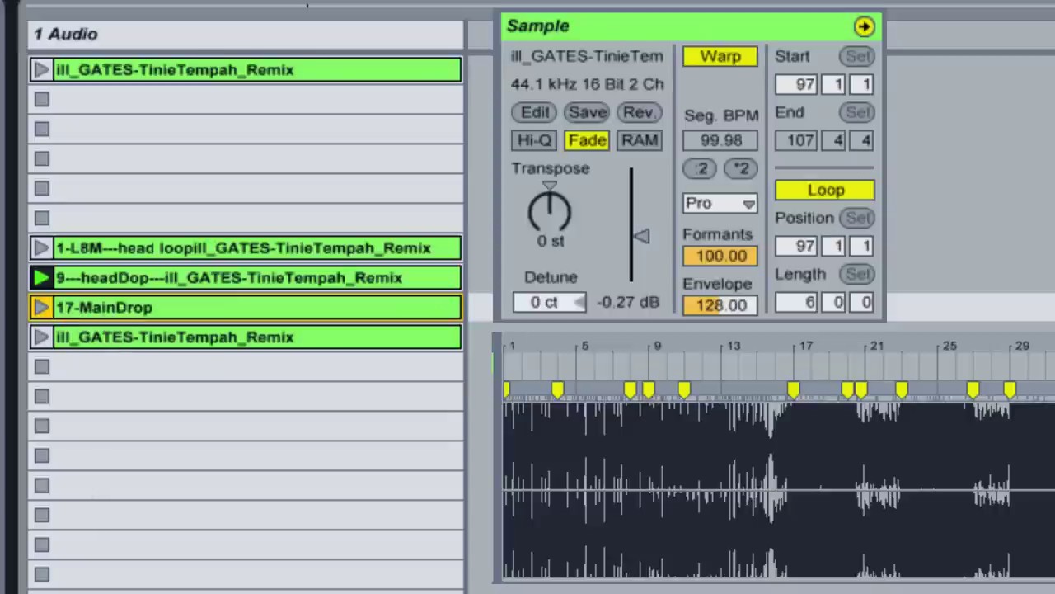
pyautogui.hotkey('ctrl', 'z')
# - Prefix the scene 9 clip's name with "17-main_drop---", keeping the original track name after it
pyautogui.hotkey('ctrl', 'r')
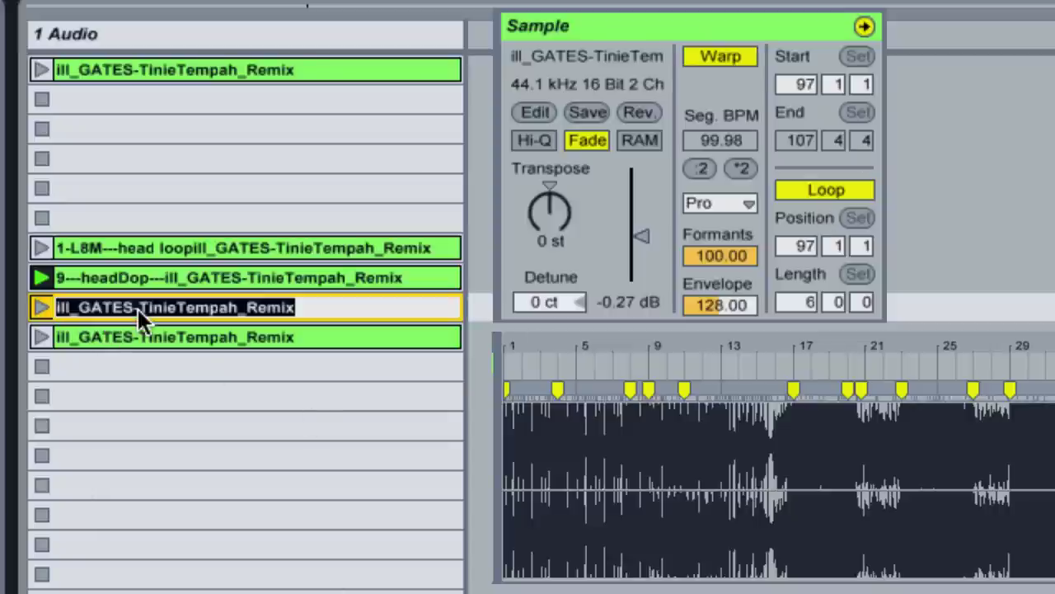
pyautogui.press('Home')
pyautogui.write('17-main')
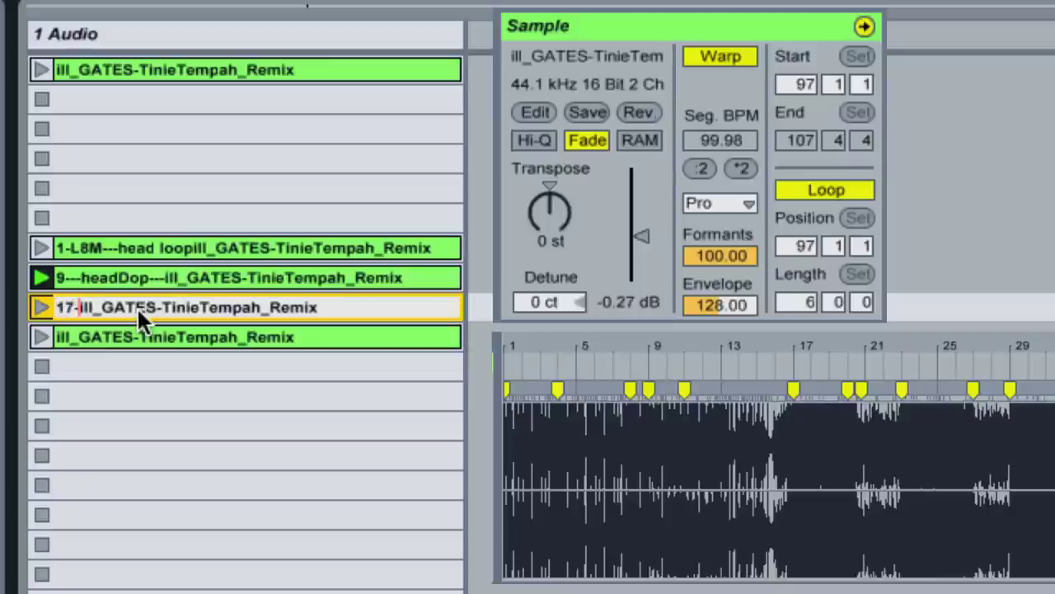
pyautogui.write('_drop')
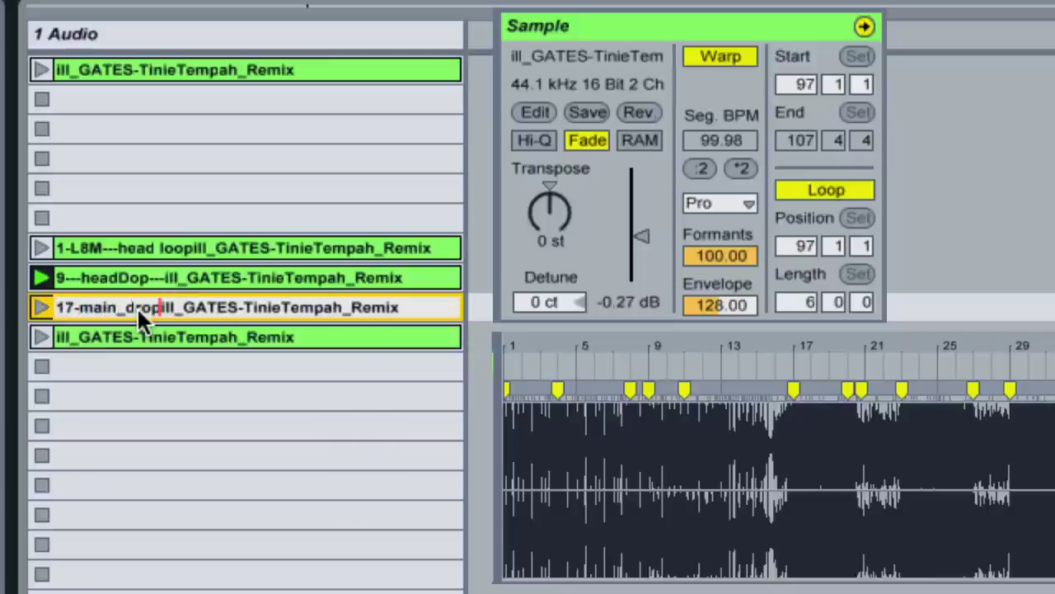
pyautogui.write('---')
pyautogui.press('Return')
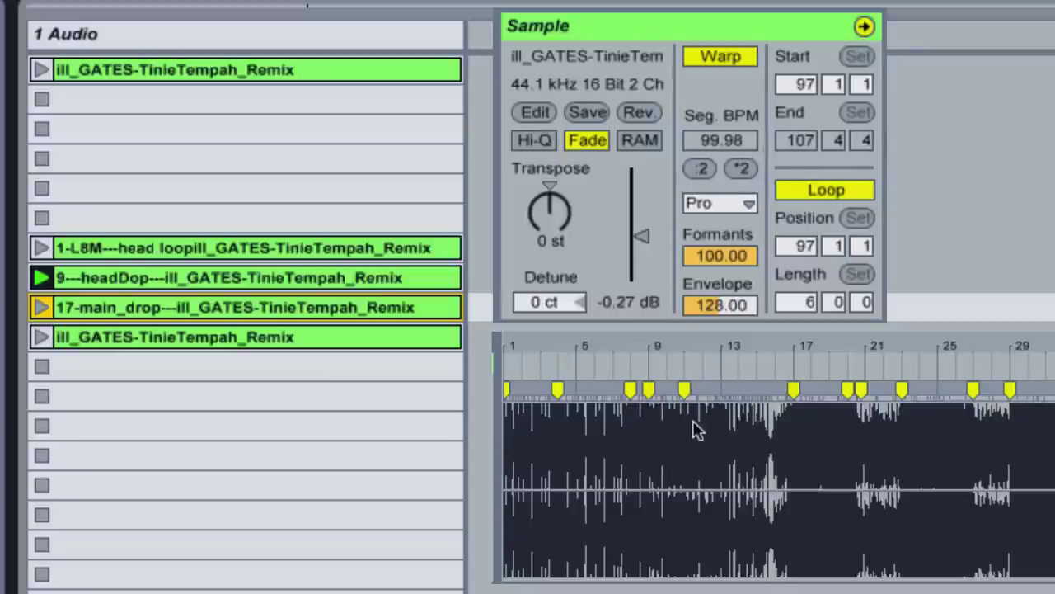
# - Set the scene 9 clip's start to bar 17 and launch the clip
pyautogui.click(794, 85)
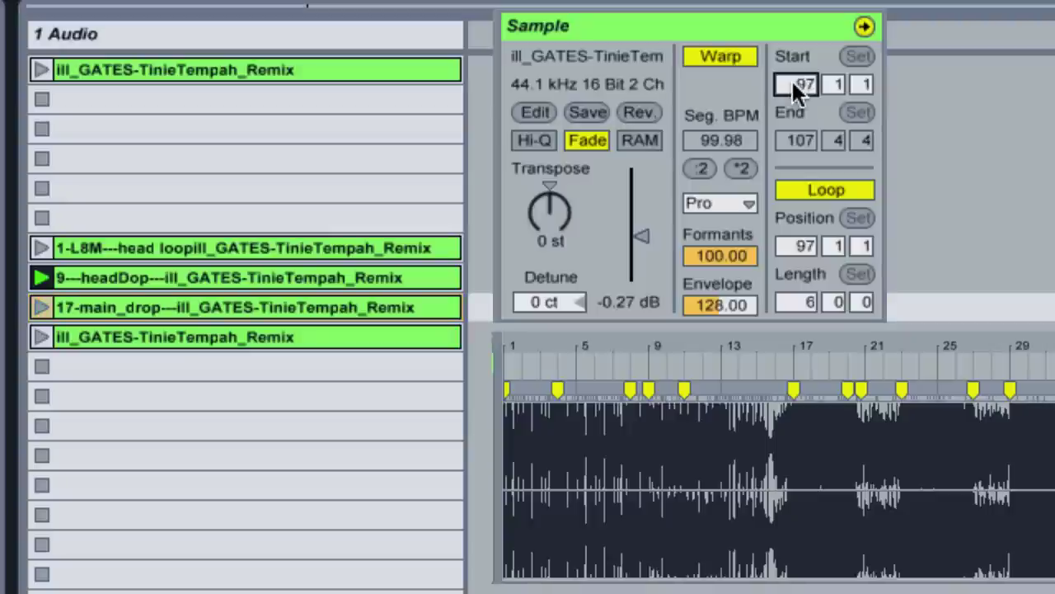
pyautogui.write('17')
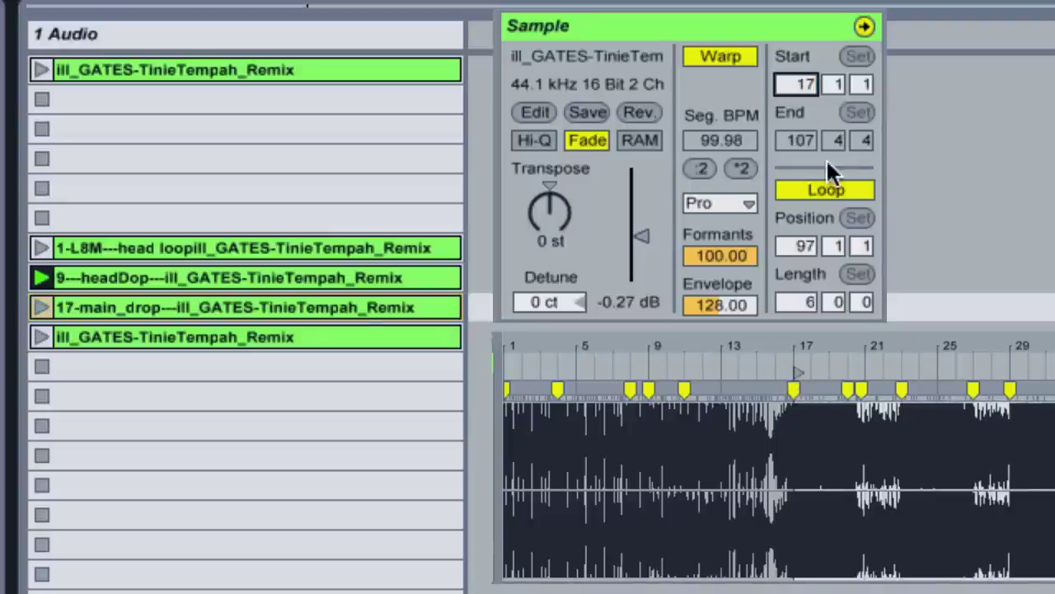
pyautogui.click(39, 304)
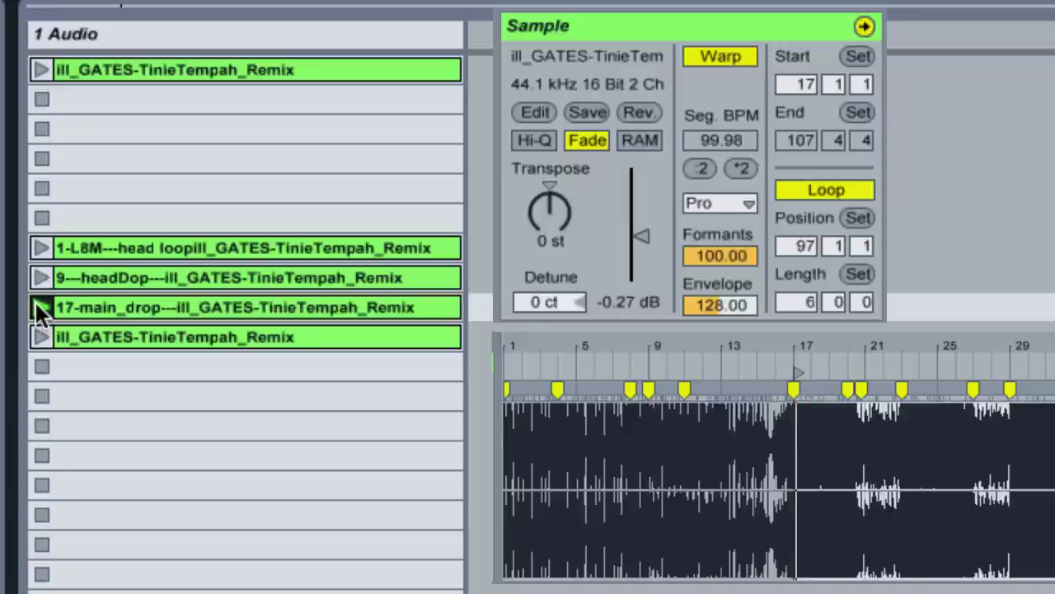
# - Duplicate the scene 10 clip into the slot below and prefix the scene 10 clip's name with "23---mainDrop--2--"
pyautogui.click(73, 336)
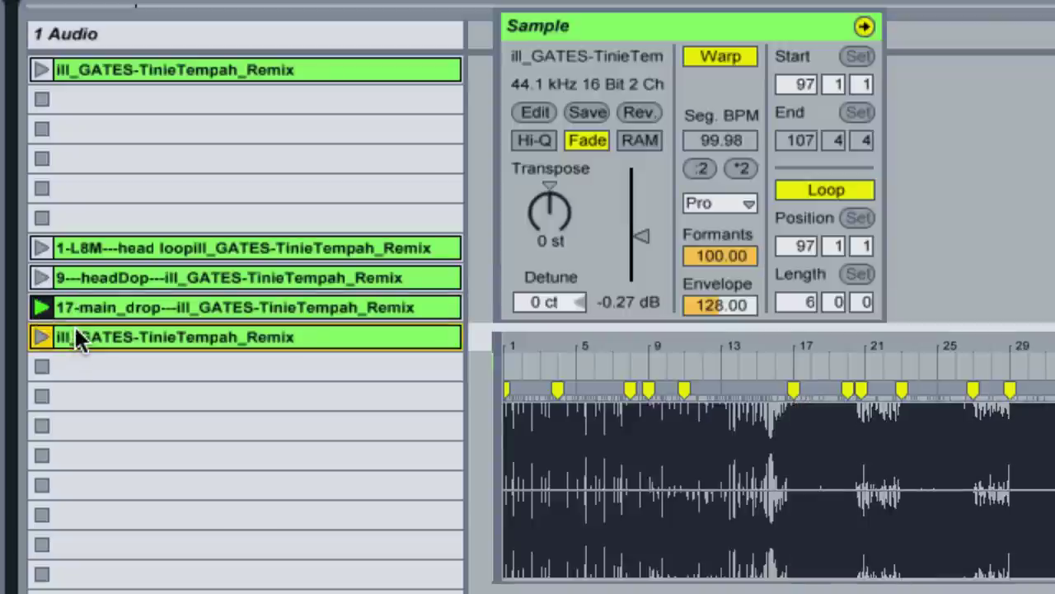
pyautogui.hotkey('ctrl', 'd')
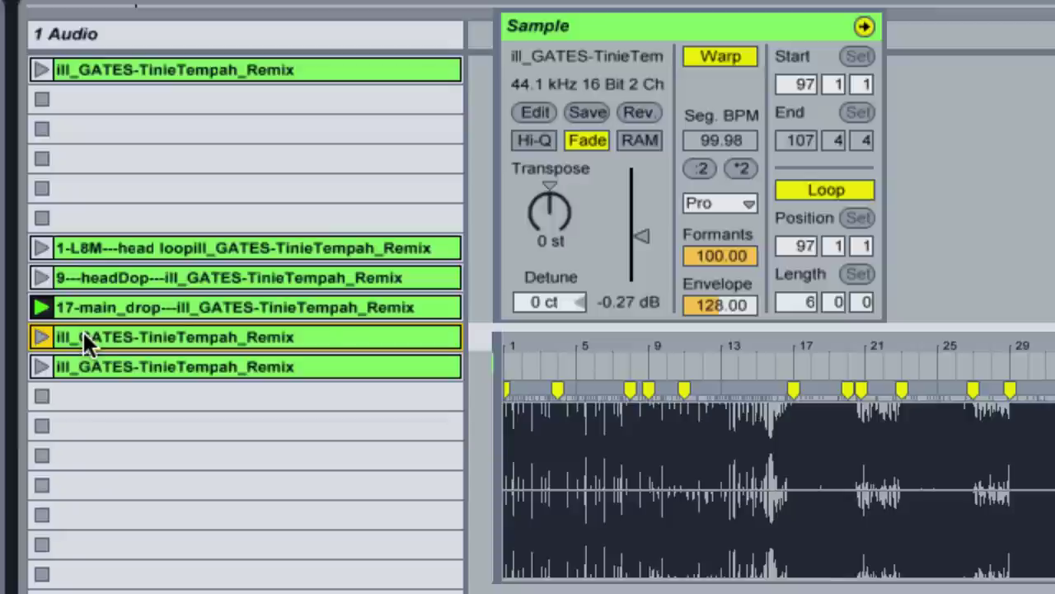
pyautogui.hotkey('ctrl', 'r')
pyautogui.press('Home')
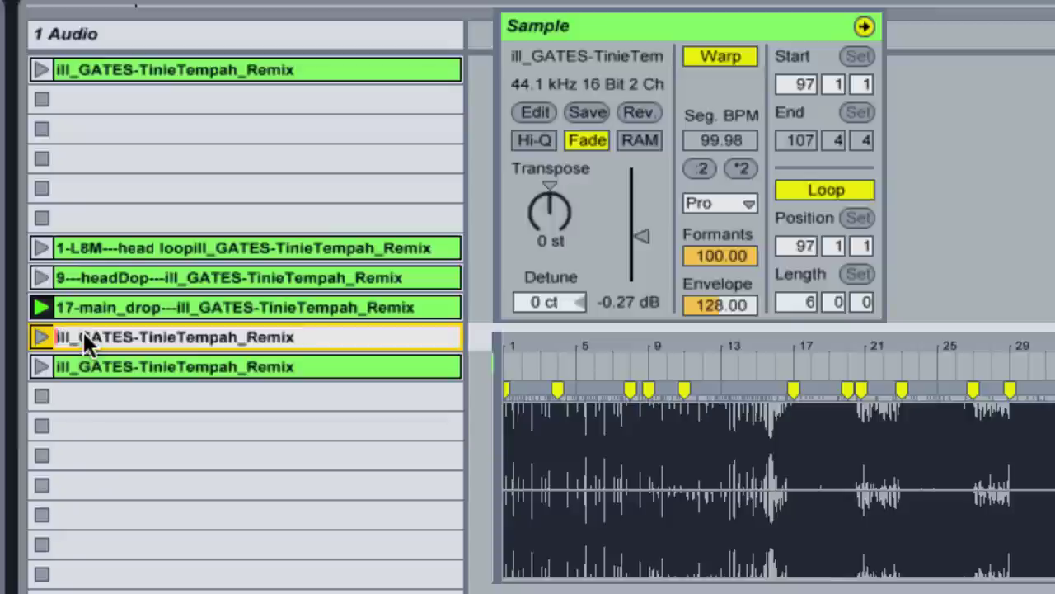
pyautogui.write('23---mainDrop')
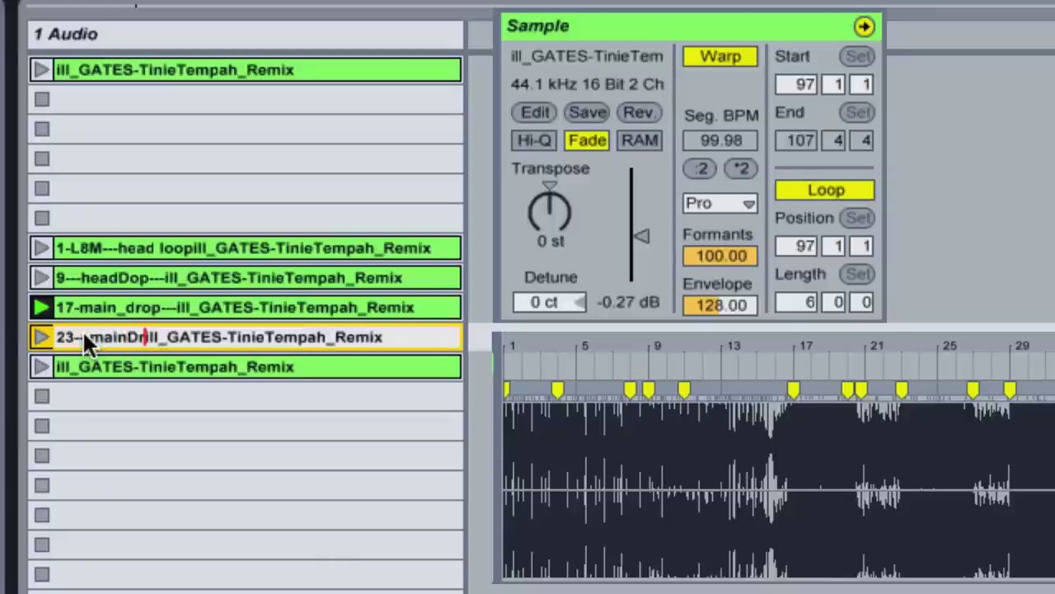
pyautogui.write('--2--')
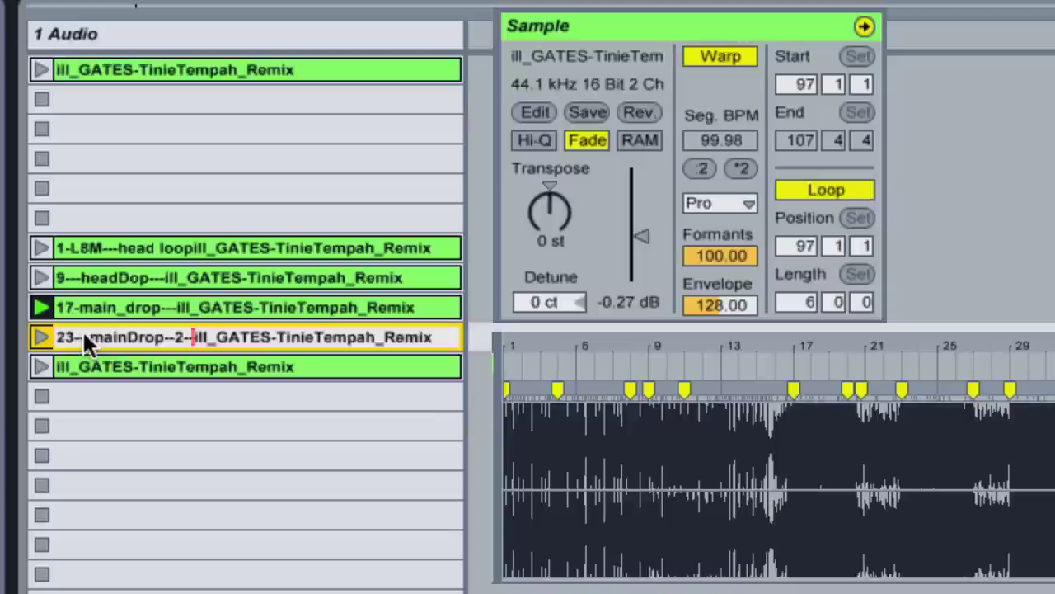
pyautogui.press('Return')
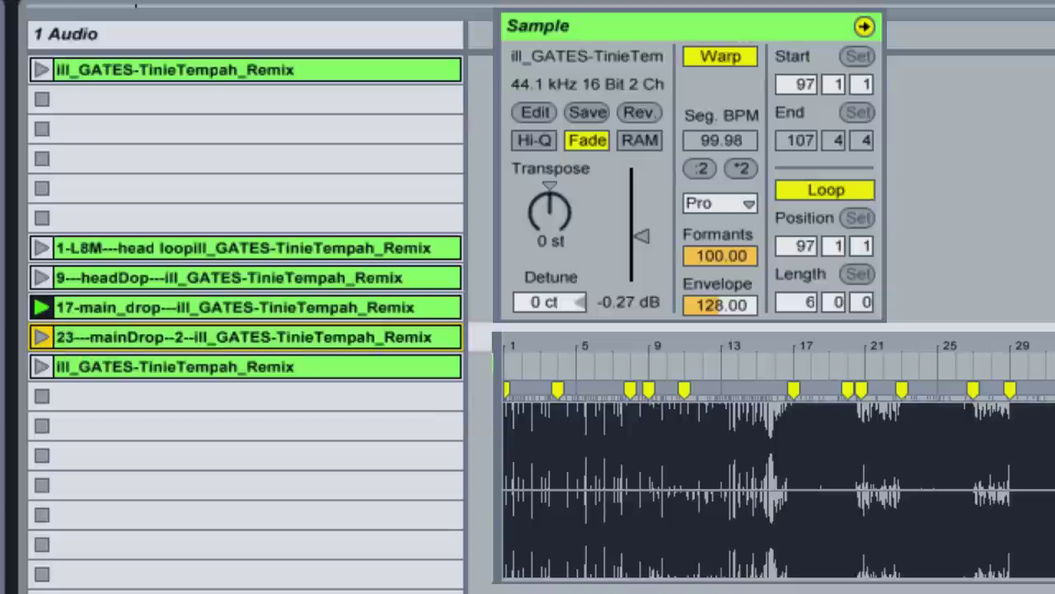
# - Set the start of the "23---mainDrop--2--" clip in scene 10 to bar 23
pyautogui.click(785, 80)
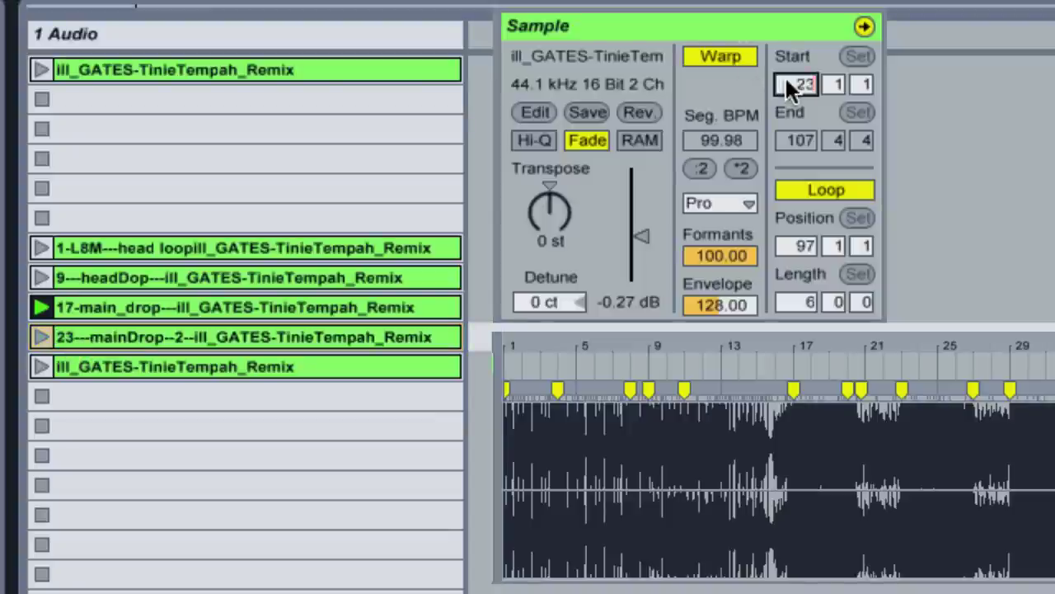
pyautogui.write('23')
pyautogui.press('Return')
# - Duplicate the scene 11 clip into the slot below and prefix the scene 11 clip's name with "27--2m->DROP---"
pyautogui.click(190, 365)
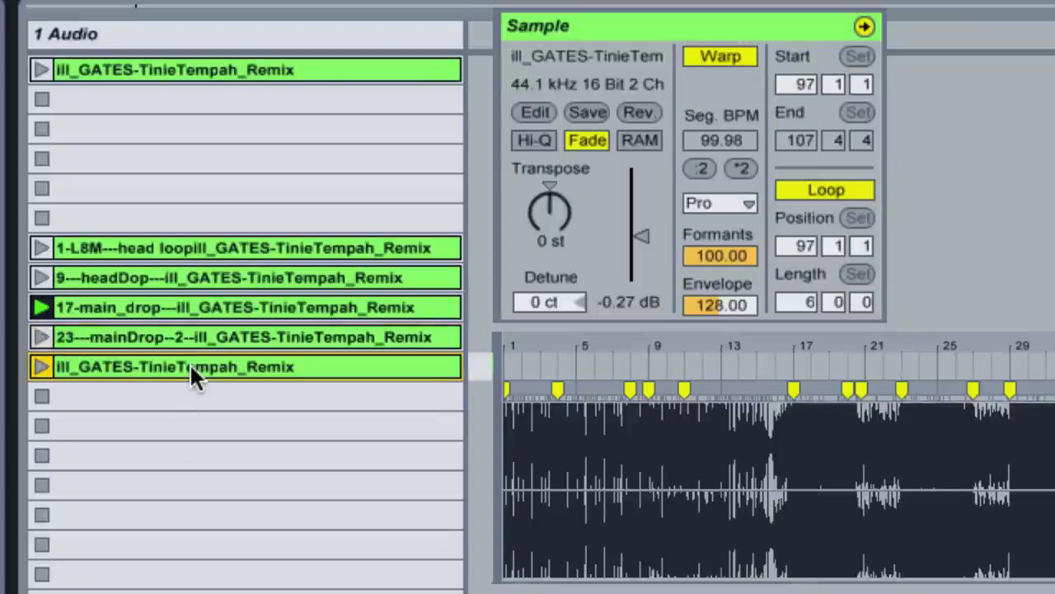
pyautogui.hotkey('ctrl', 'd')
pyautogui.click(98, 372)
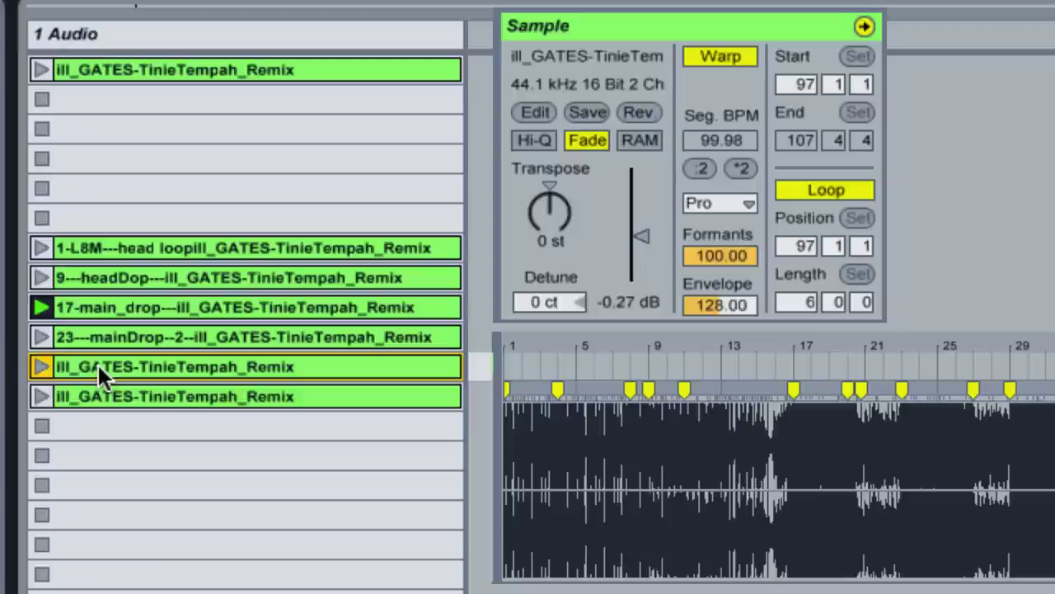
pyautogui.hotkey('ctrl', 'r')
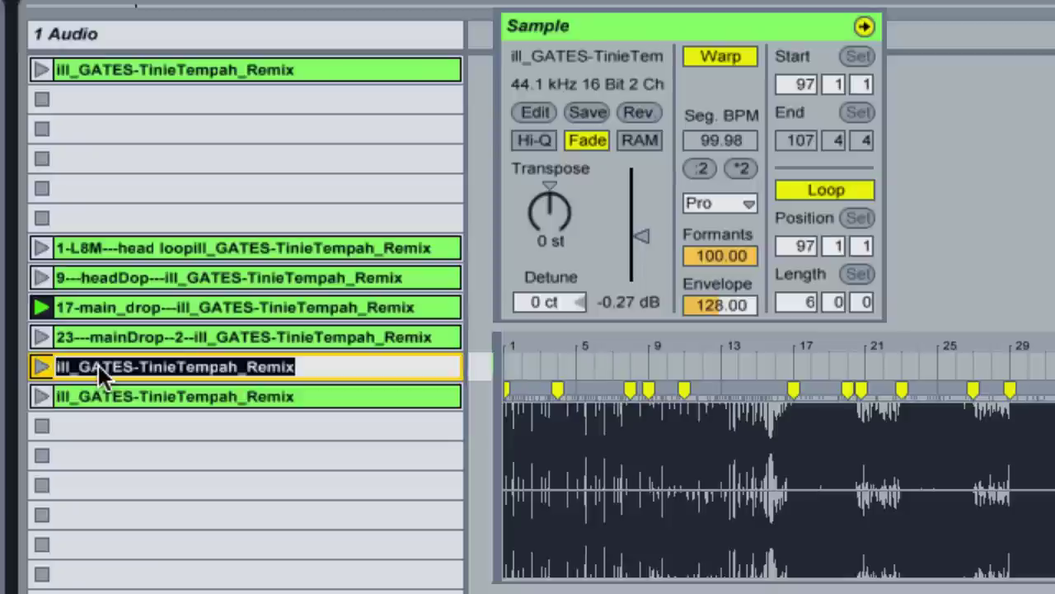
pyautogui.press('Home')
pyautogui.write('27--')
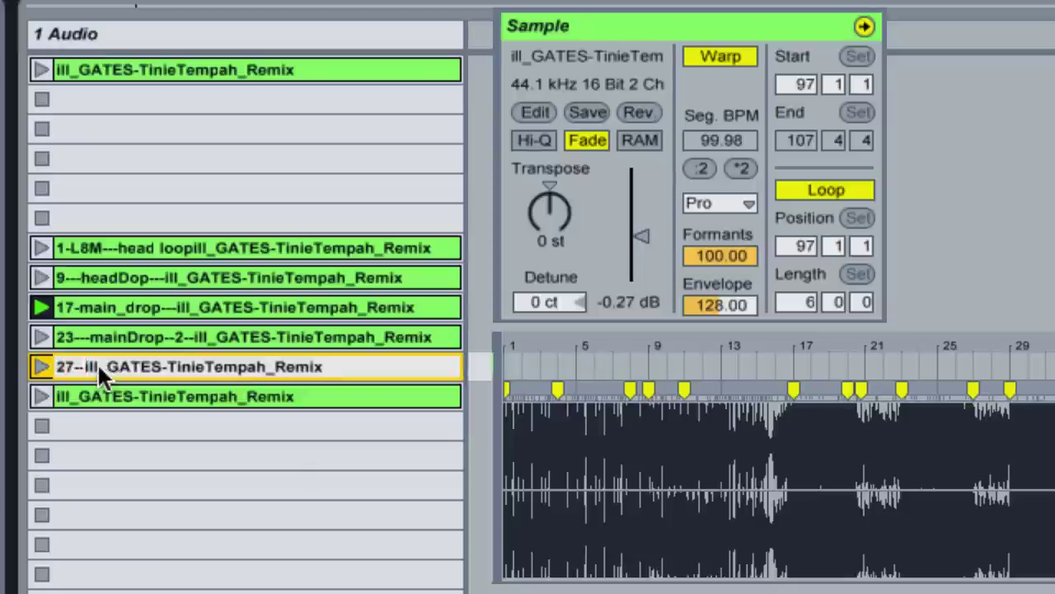
pyautogui.write('2nd->DRO')
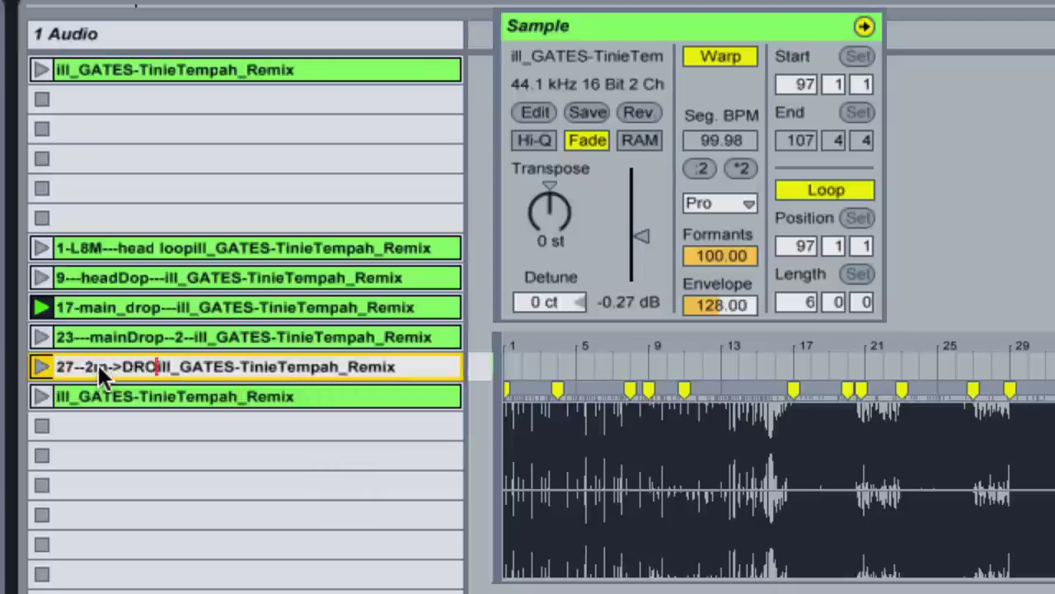
pyautogui.write('P---')
pyautogui.press('Return')
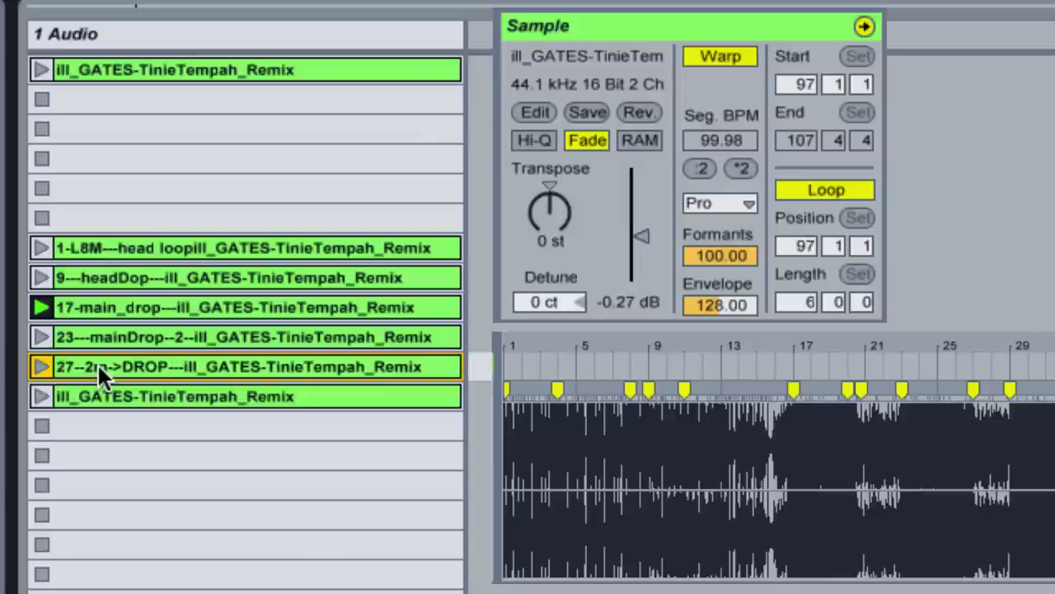
# - Set the start of the "27--2m->DROP---" clip in scene 11 to bar 27
pyautogui.click(799, 84)
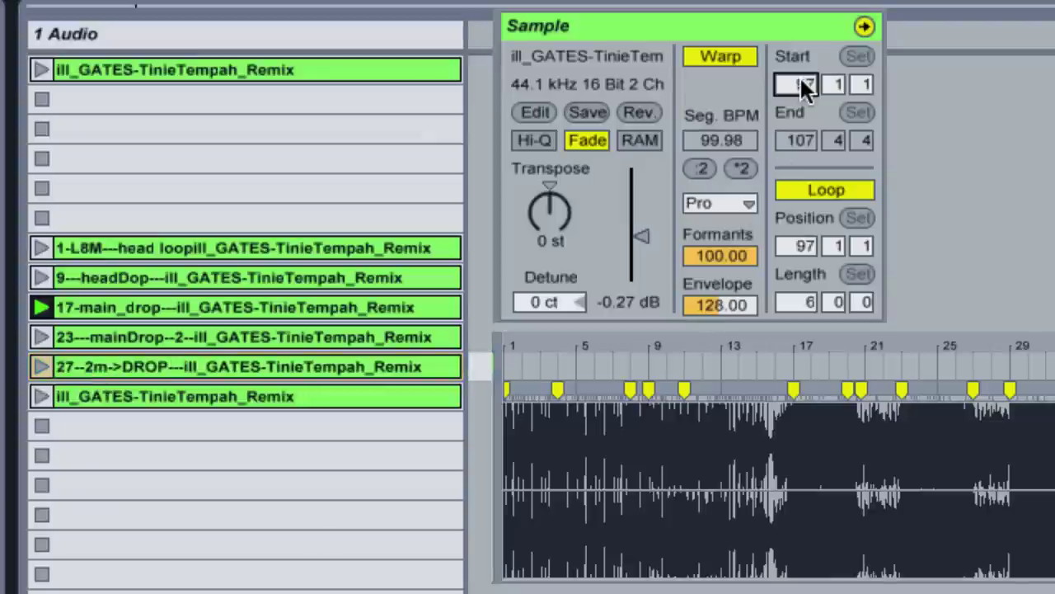
pyautogui.write('27')
pyautogui.press('Return')
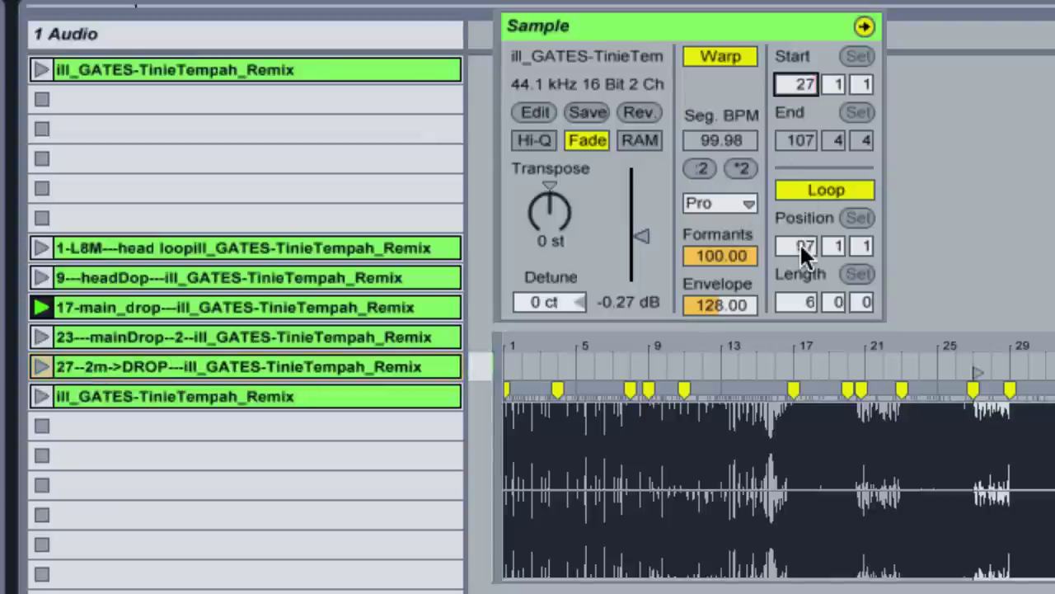
# - Launch the "27--2m->DROP---" clip in scene 11 to audition its start point
pyautogui.click(42, 367)
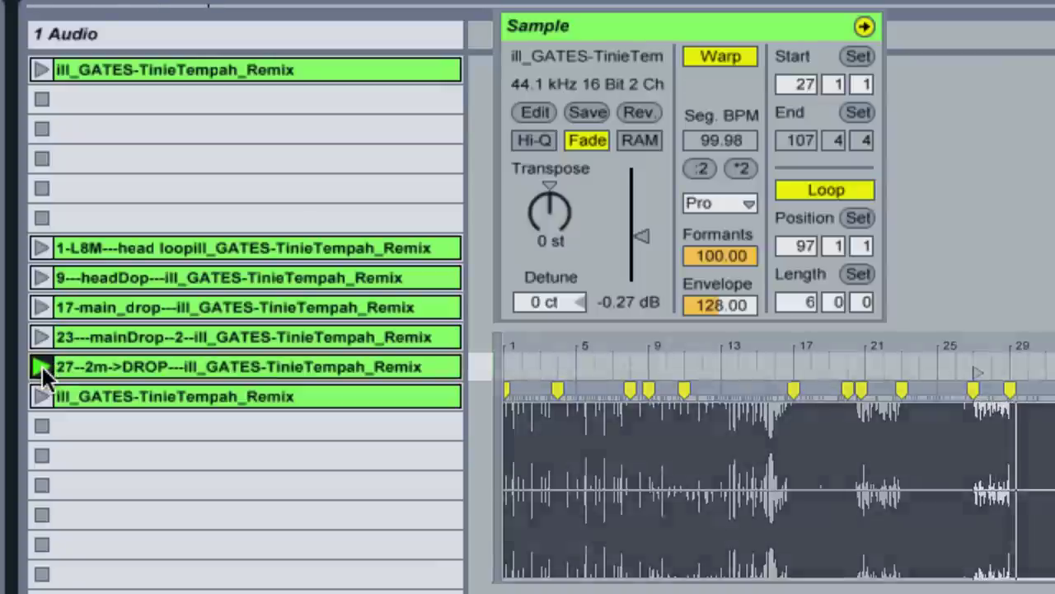
# - Duplicate the scene 12 clip into the slot below and prefix the scene 12 clip's name with "29--Drop---"
pyautogui.click(87, 396)
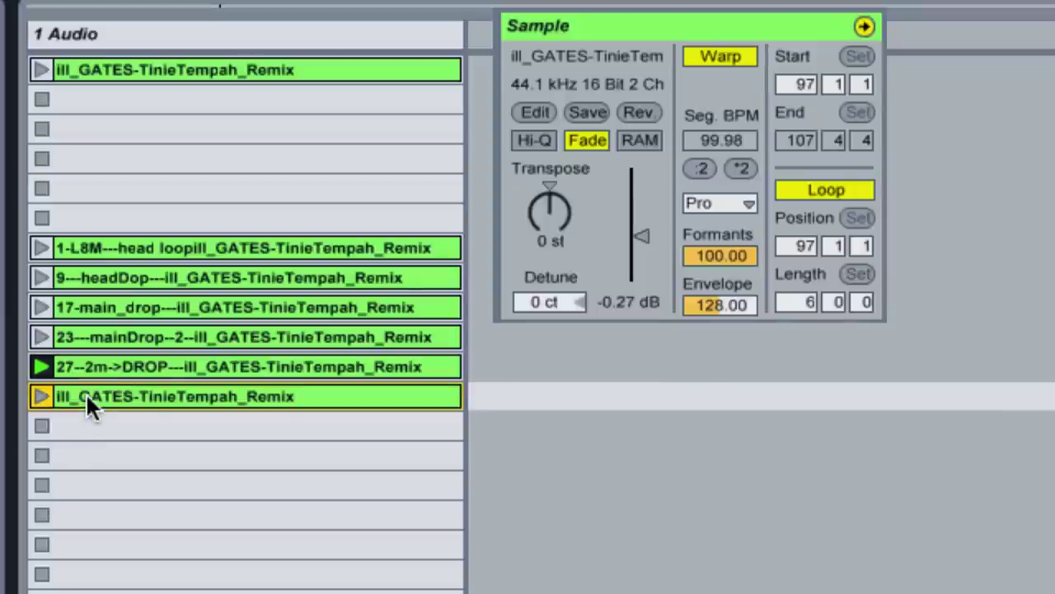
pyautogui.hotkey('ctrl', 'd')
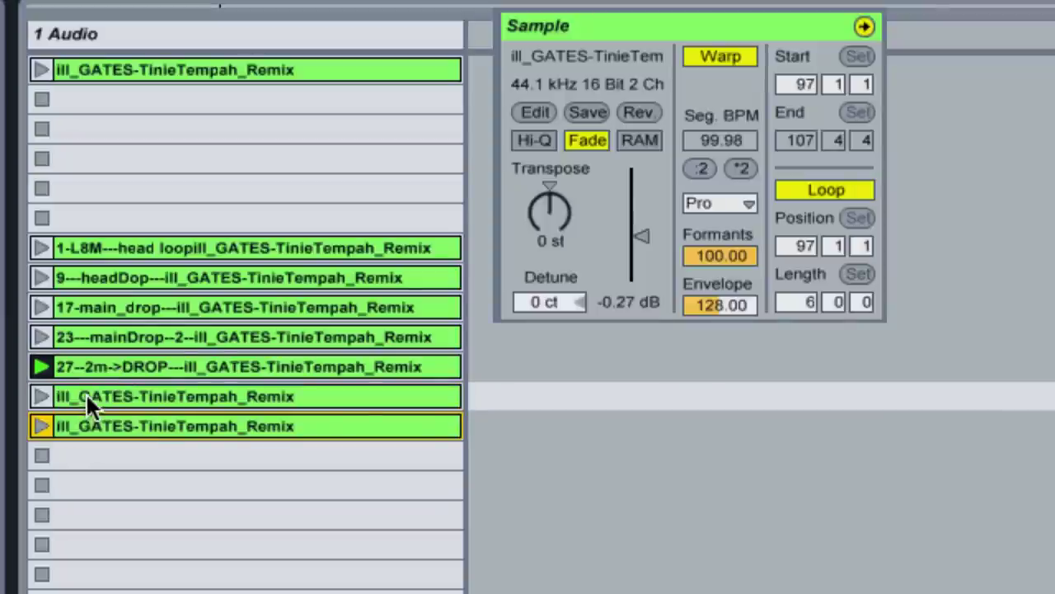
pyautogui.click(85, 395)
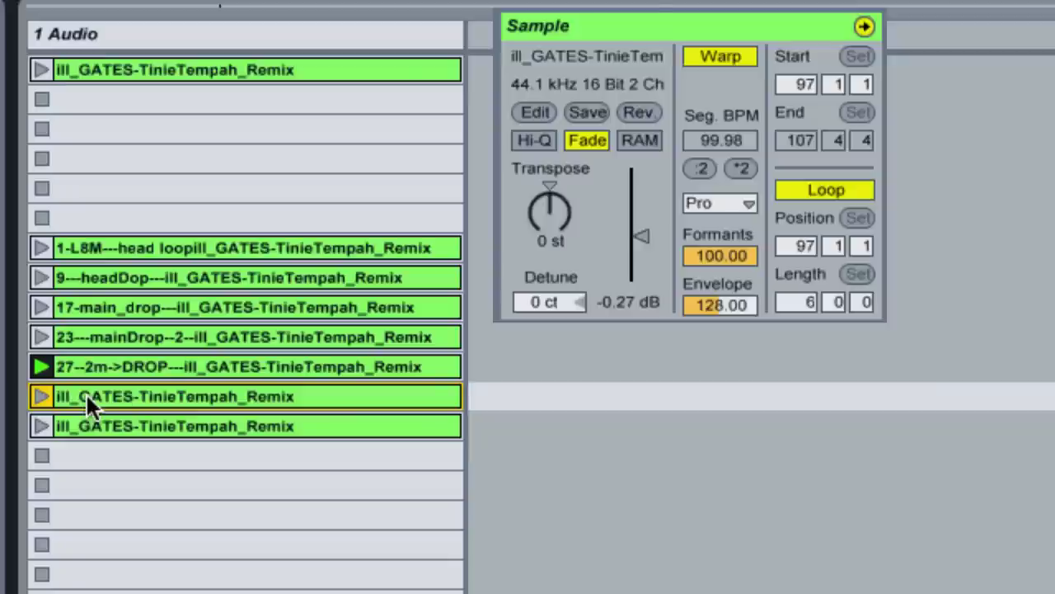
pyautogui.hotkey('ctrl', 'r')
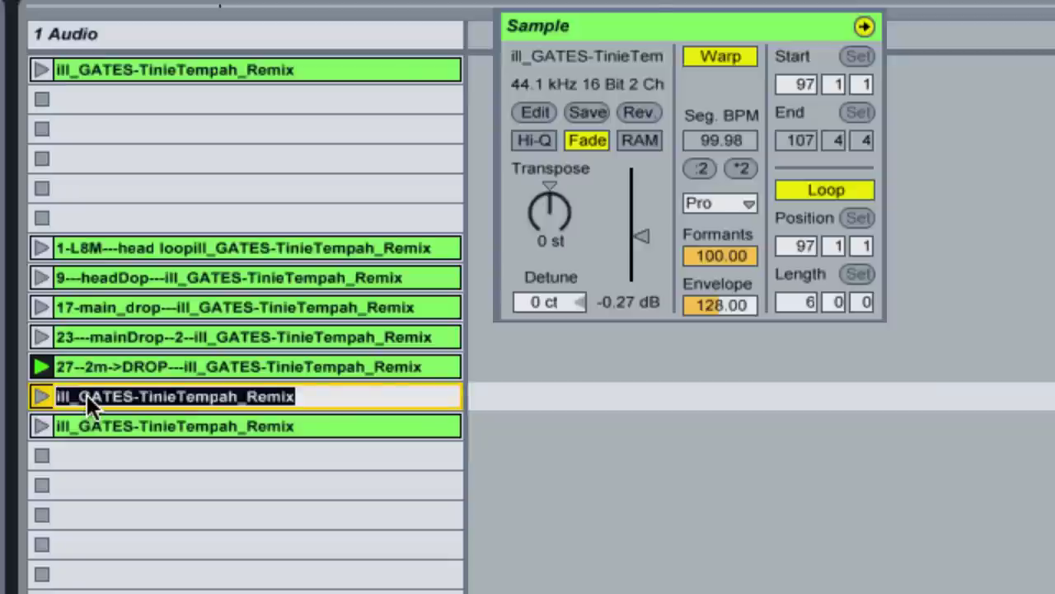
pyautogui.write('29--Dro')
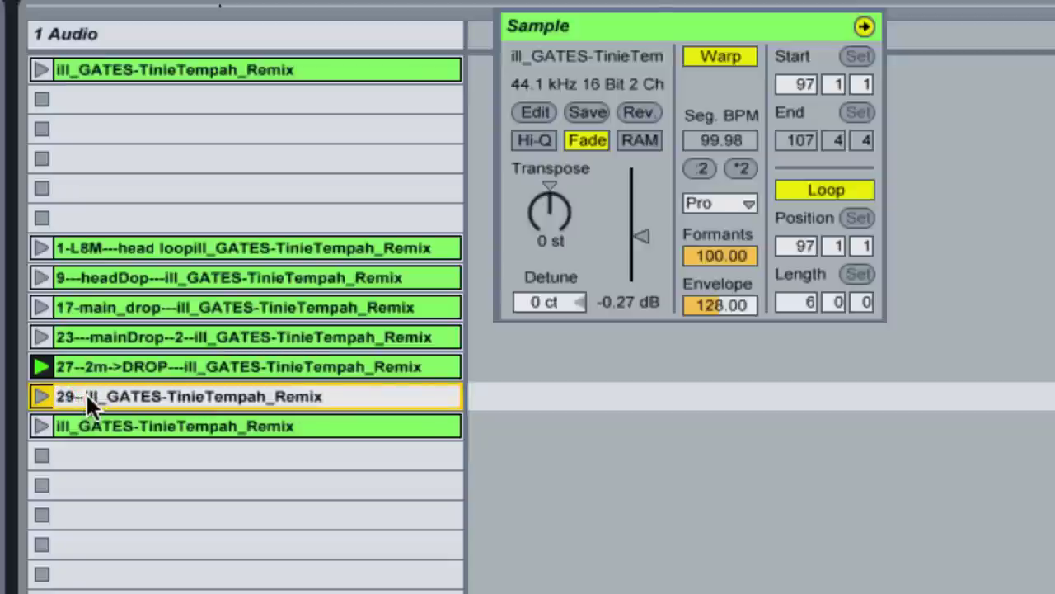
pyautogui.write('p---')
pyautogui.press('Return')
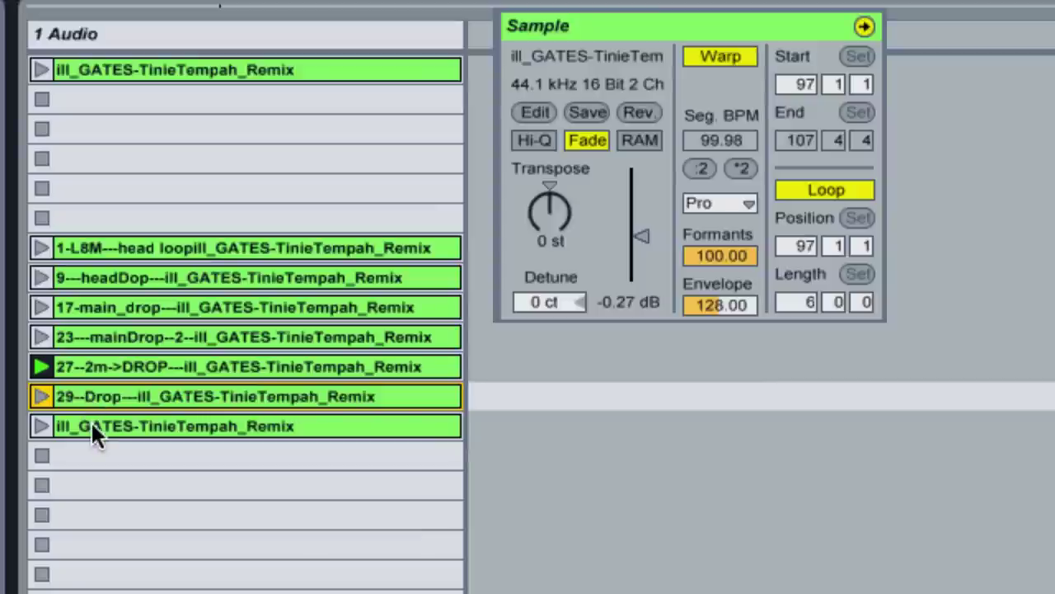
# - Duplicate the scene 13 clip into the slot below and set the start of the "29--Drop---" clip to bar 29
pyautogui.click(91, 425)
pyautogui.hotkey('ctrl', 'd')
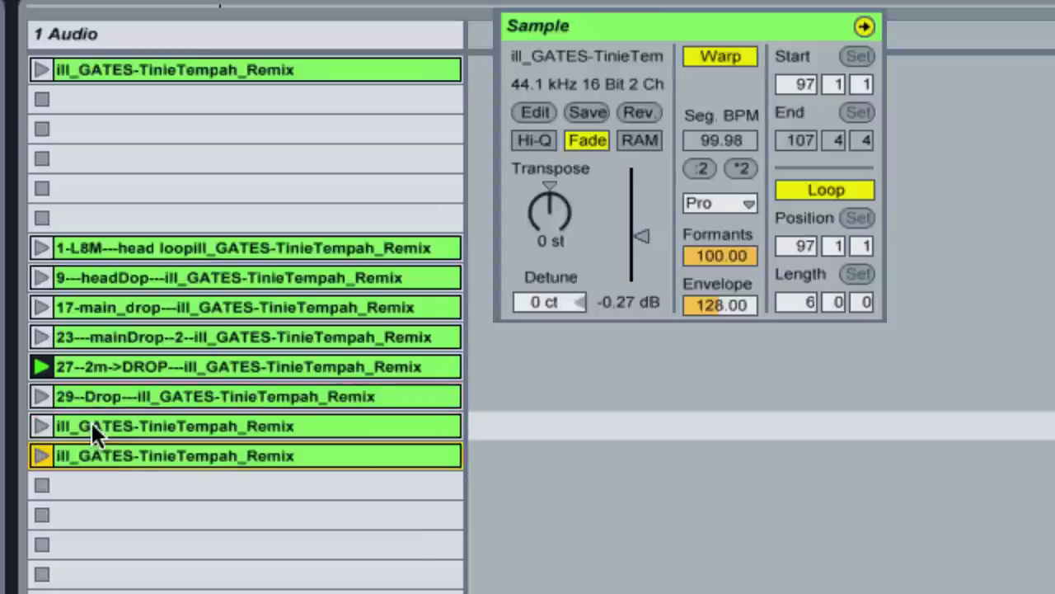
pyautogui.click(102, 394)
pyautogui.click(797, 84)
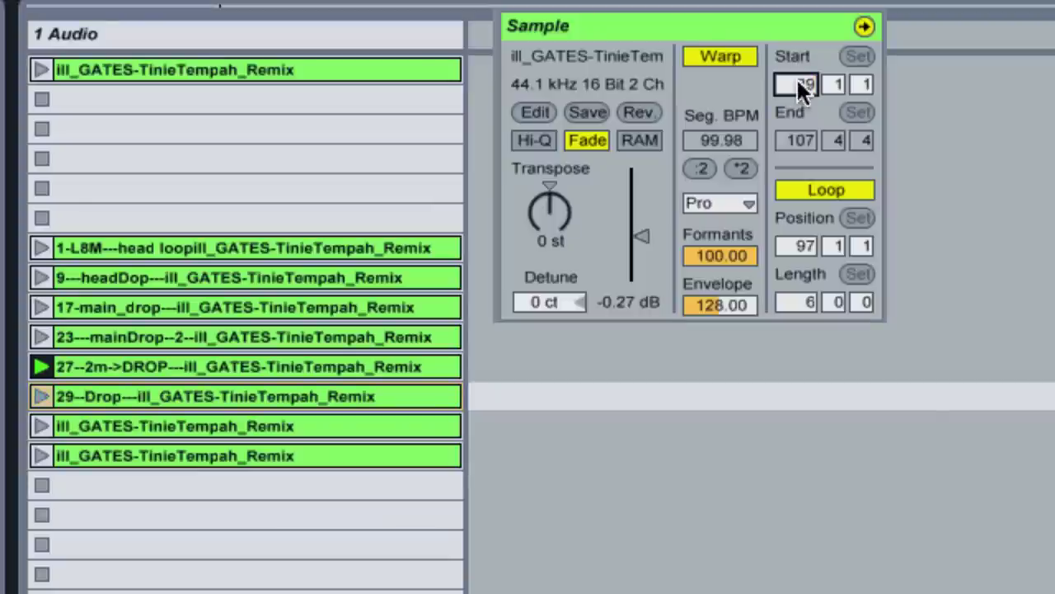
pyautogui.write('29')
pyautogui.click(69, 420)
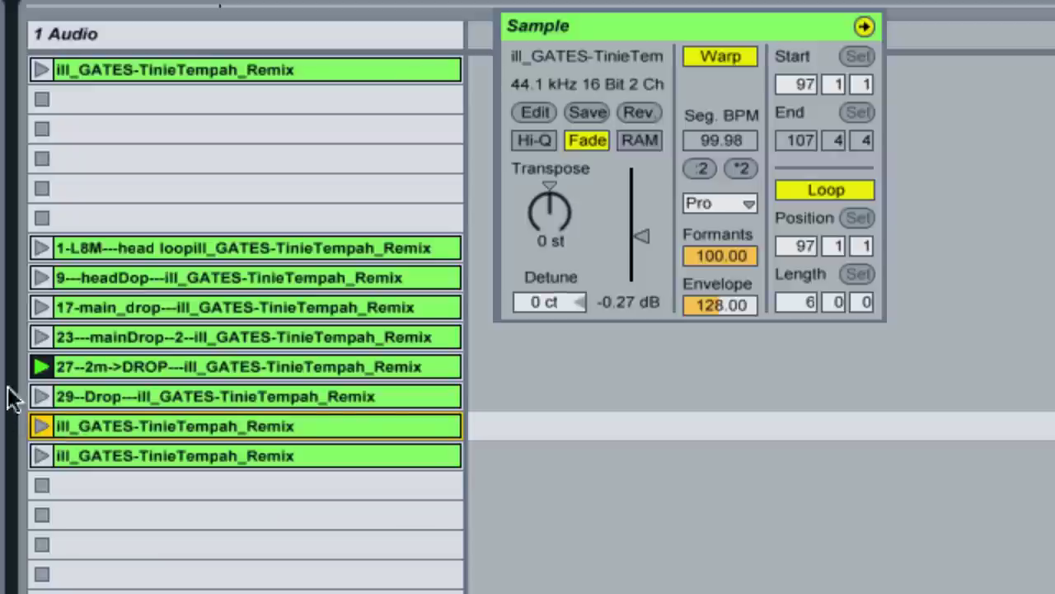
pyautogui.hotkey('ctrl', 'r')
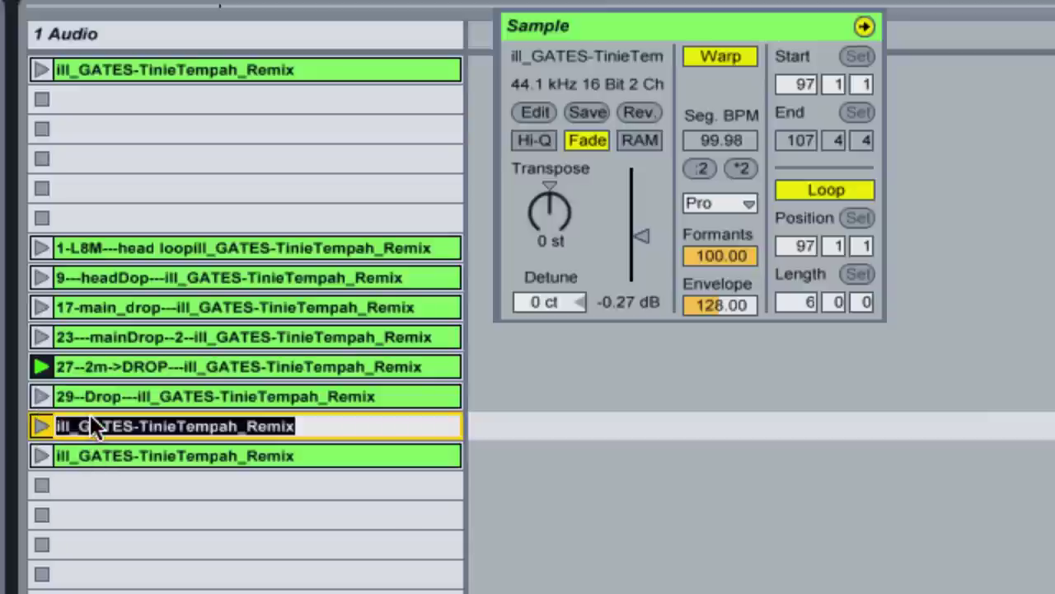
pyautogui.write('45')
pyautogui.press('Escape')
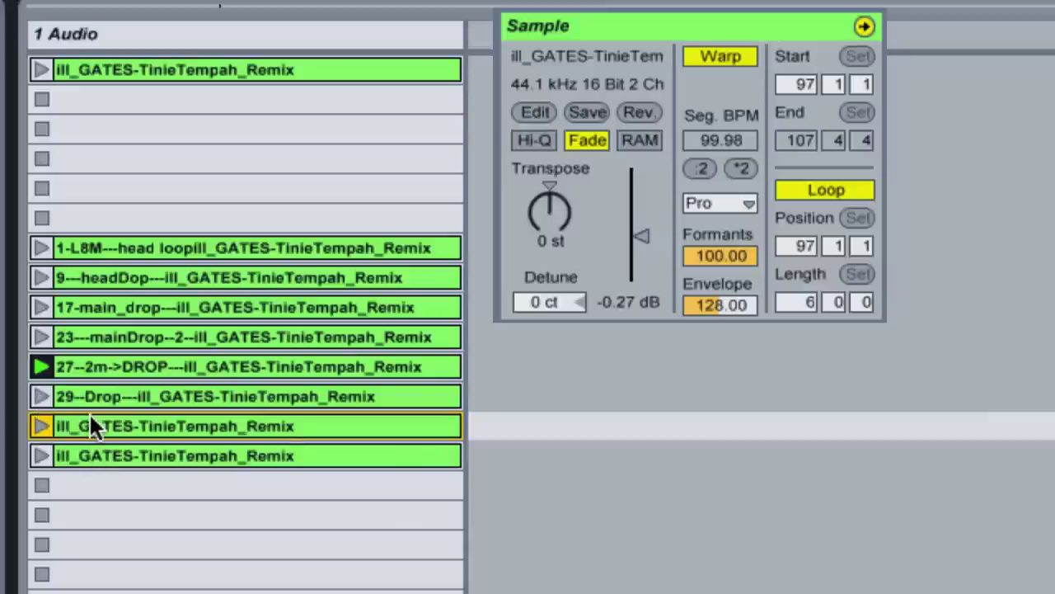
# - Prefix the scene 13 clip's name with "45---drop--"
pyautogui.hotkey('ctrl', 'r')
pyautogui.press('Home')
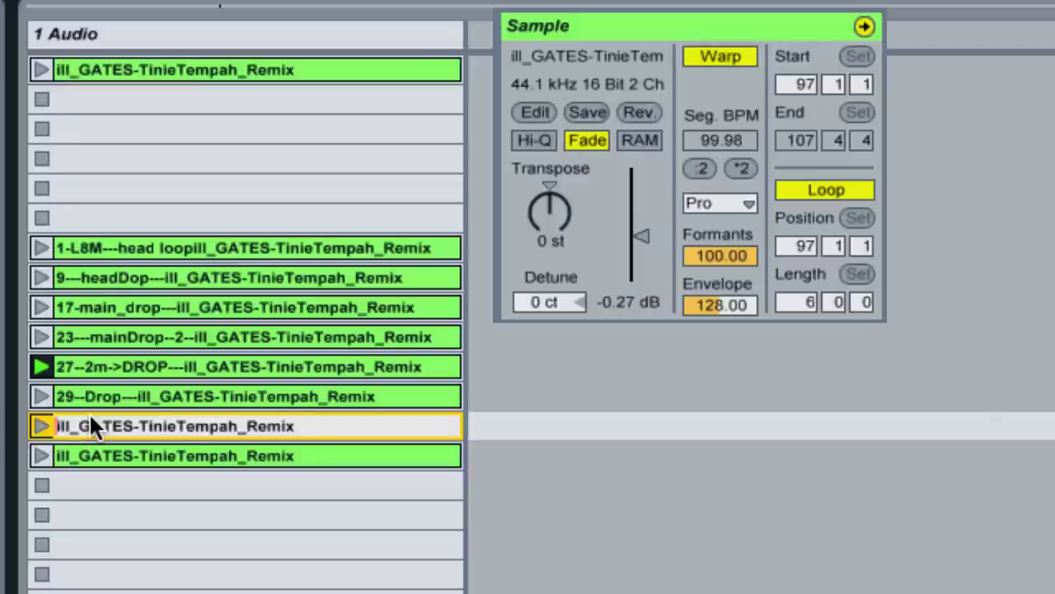
pyautogui.write('45---')
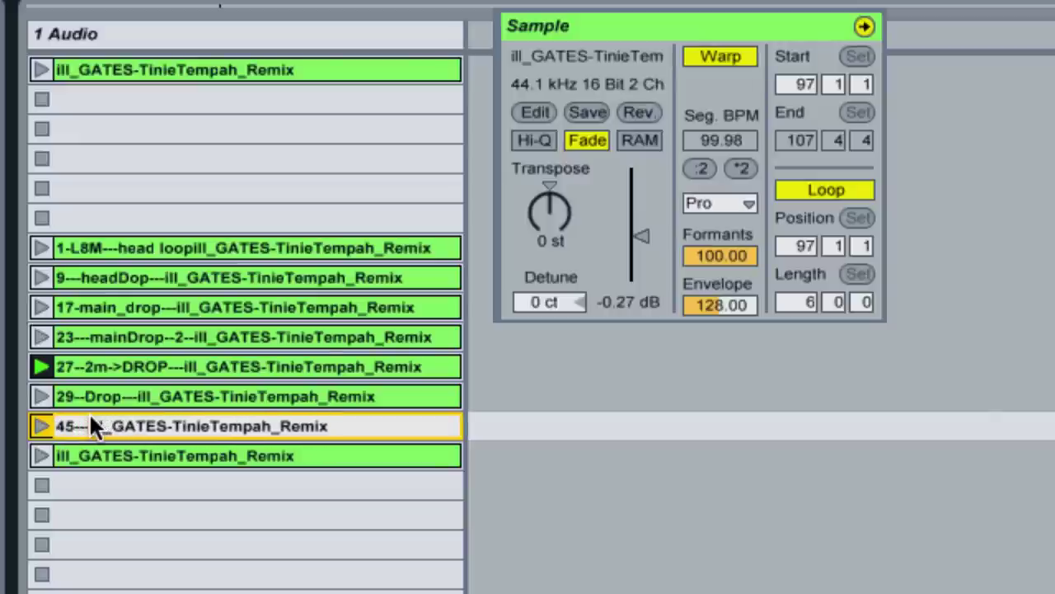
pyautogui.write('drop---')
pyautogui.press('Return')
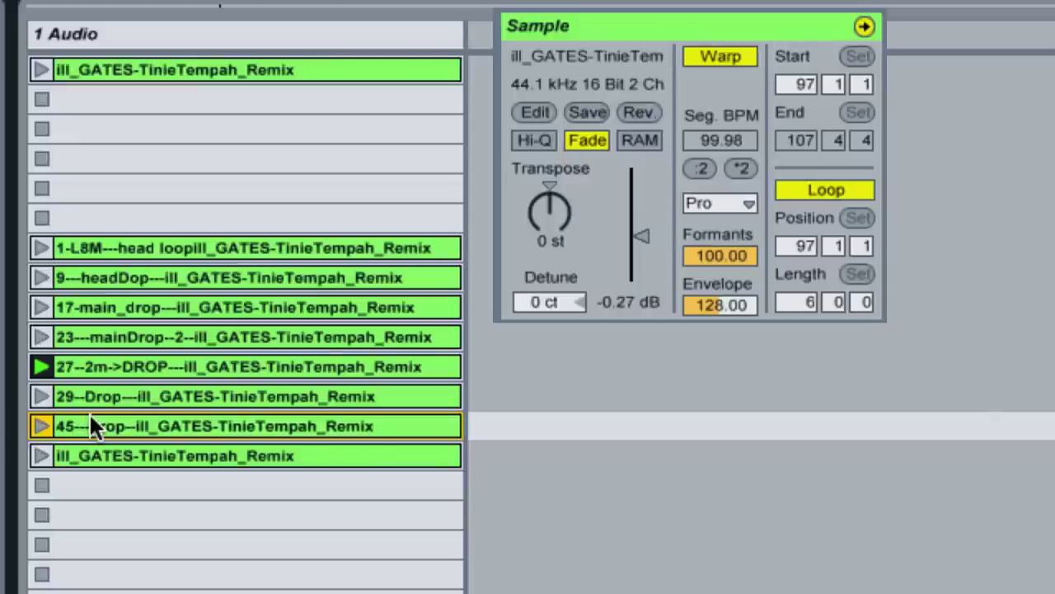
# - Set the start of the "45---drop--" clip to bar 45 and launch the clip
pyautogui.click(788, 80)
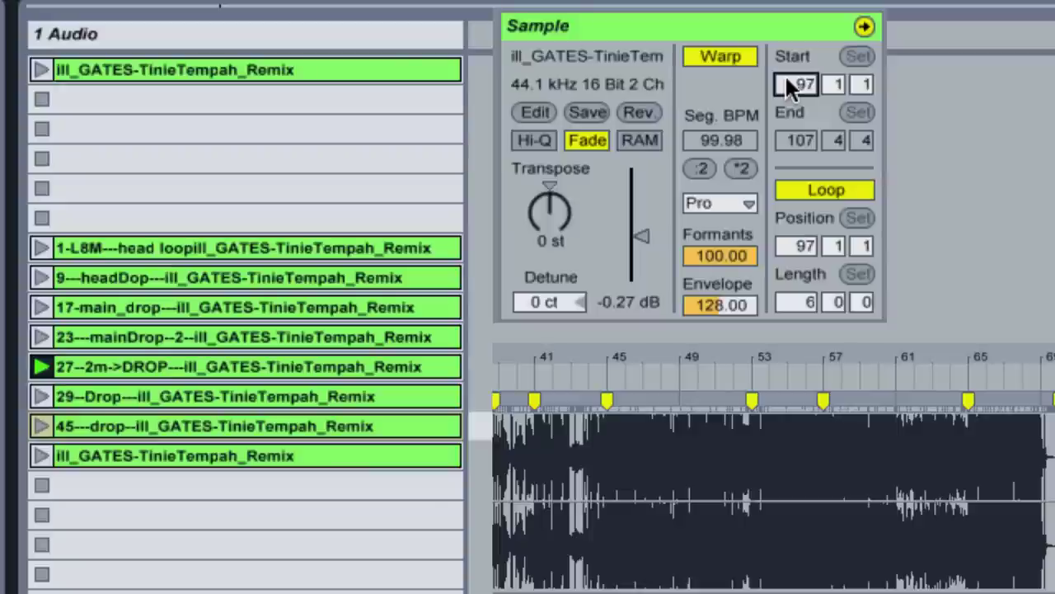
pyautogui.press('Return')
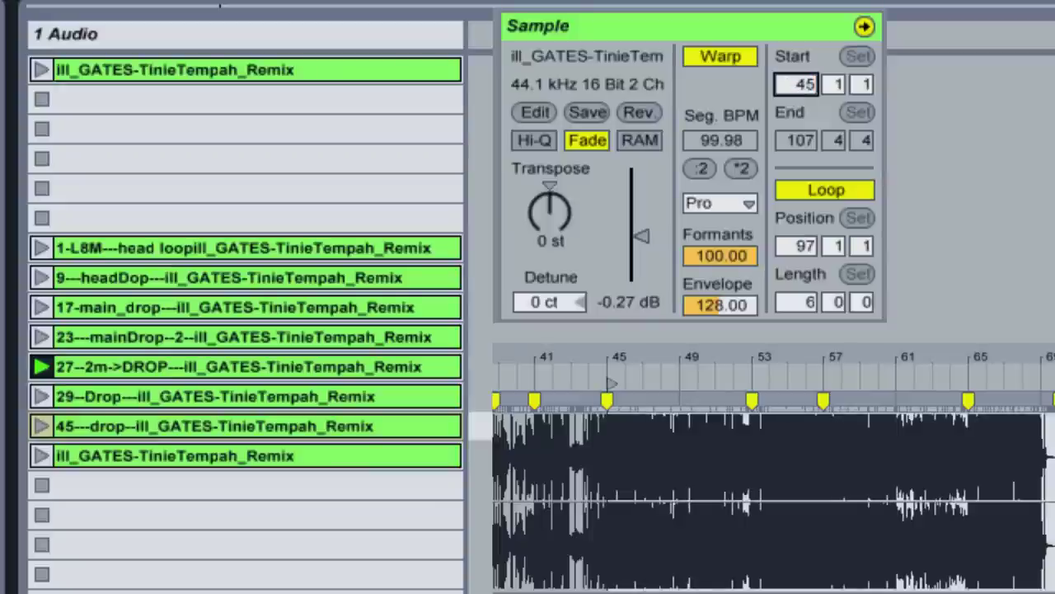
pyautogui.click(39, 426)
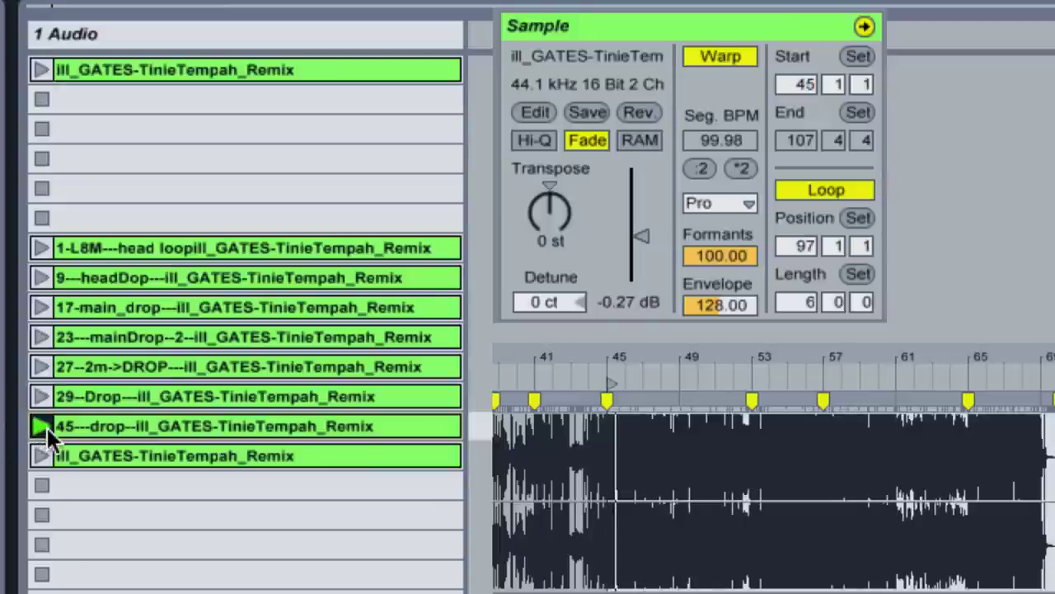
# - Duplicate the scene 14 clip into the slot below and prefix the scene 14 clip's name with "47 --L2M---"
pyautogui.click(94, 454)
pyautogui.hotkey('ctrl', 'd')
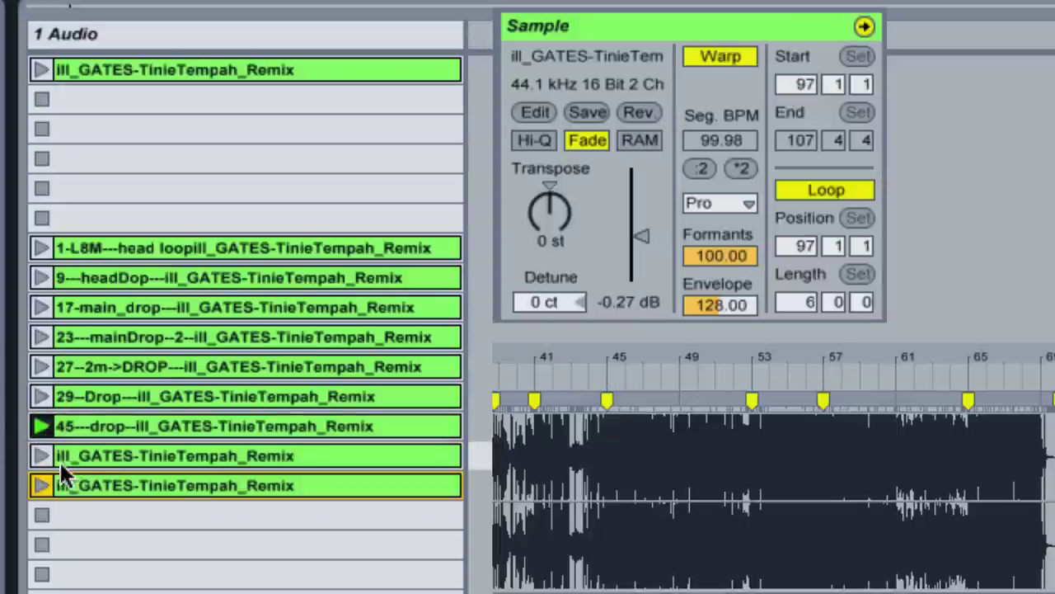
pyautogui.click(81, 459)
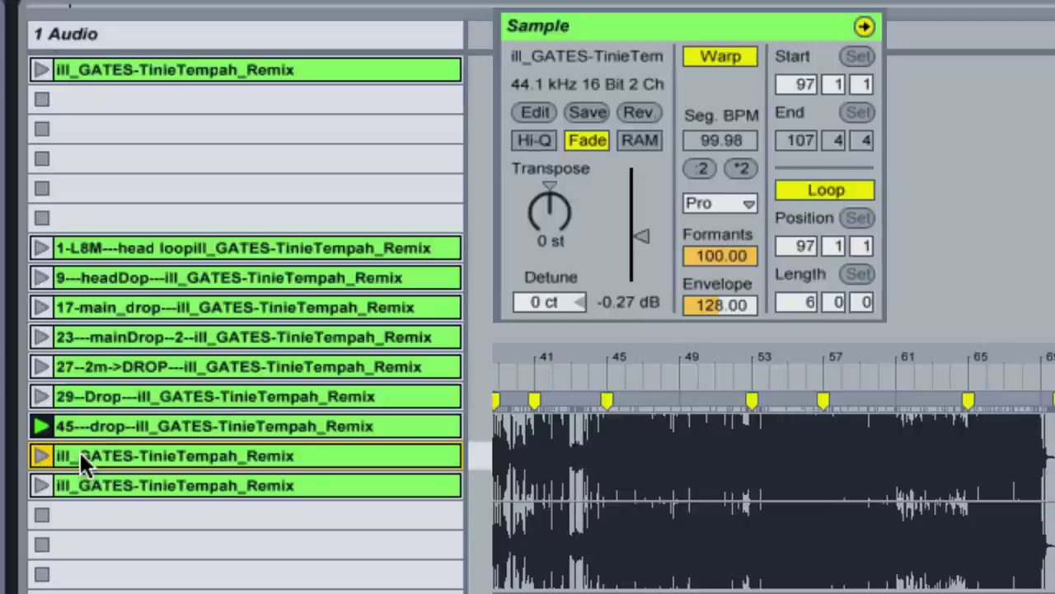
pyautogui.hotkey('ctrl', 'r')
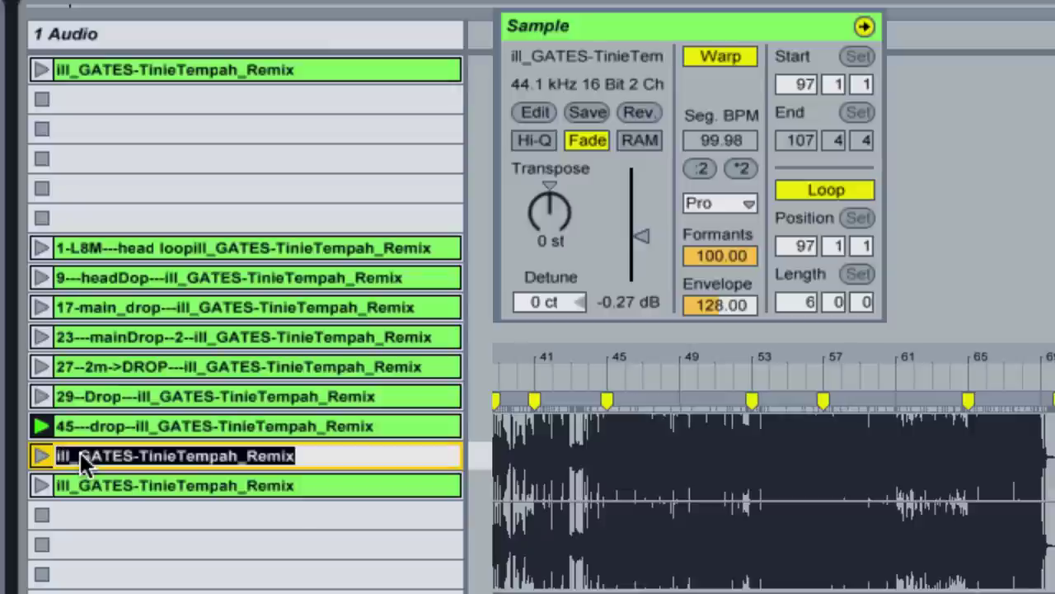
pyautogui.press('Home')
pyautogui.write('47 ')
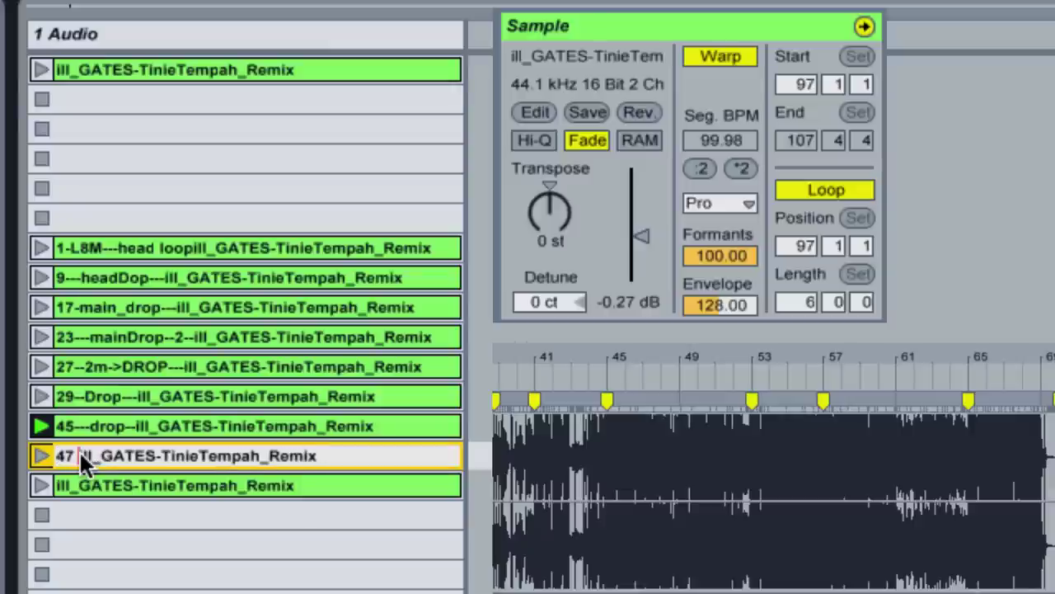
pyautogui.write('-L2M---')
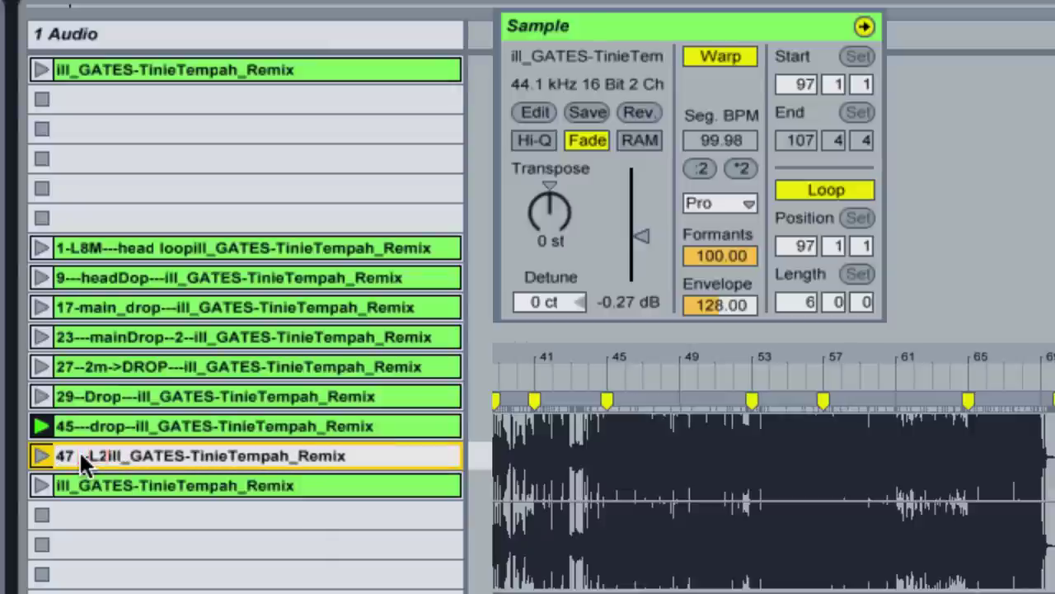
pyautogui.press('Return')
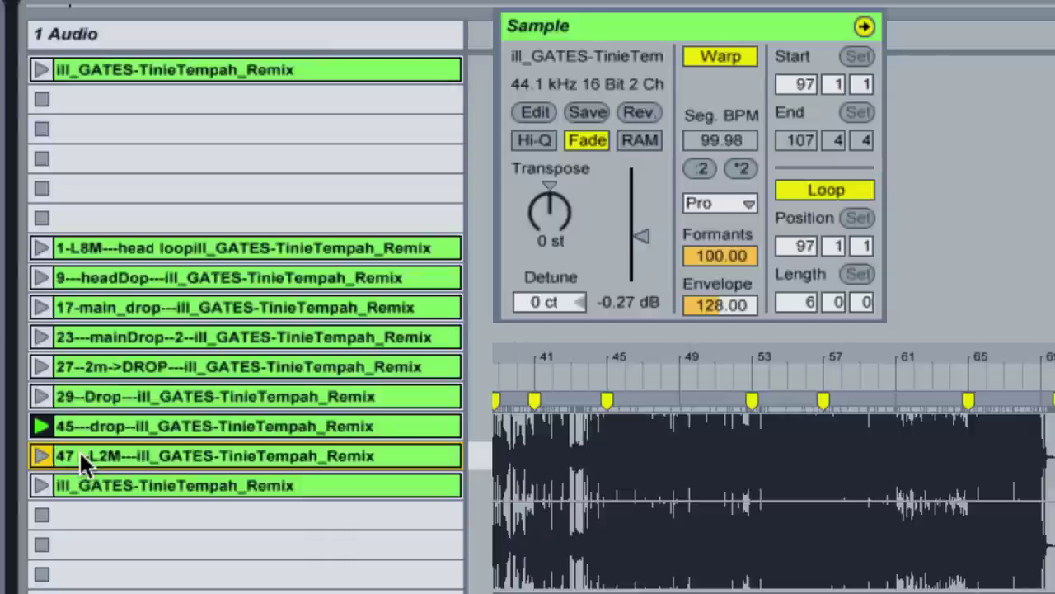
# - Set the loop of the "47 --L2M---" clip to position bar 47 with a length of 2 bars
pyautogui.click(797, 244)
pyautogui.write('47')
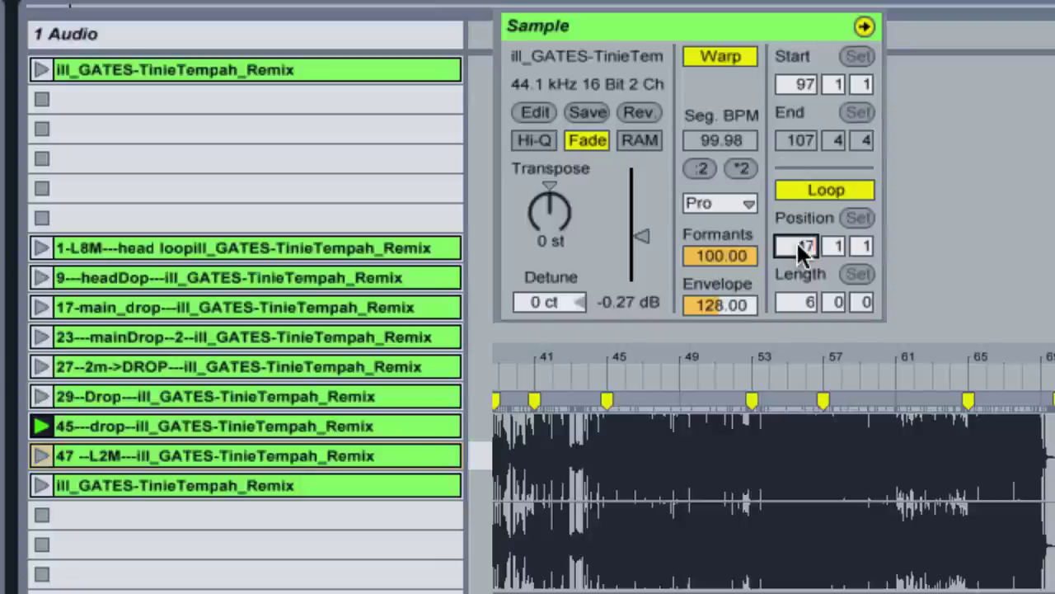
pyautogui.click(803, 301)
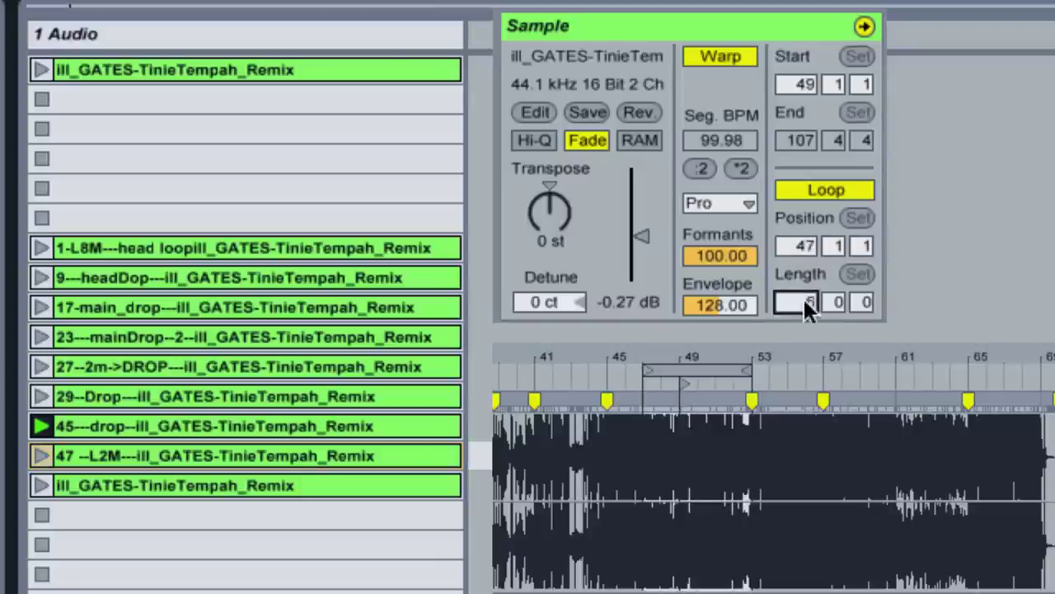
pyautogui.write('2')
pyautogui.press('Return')
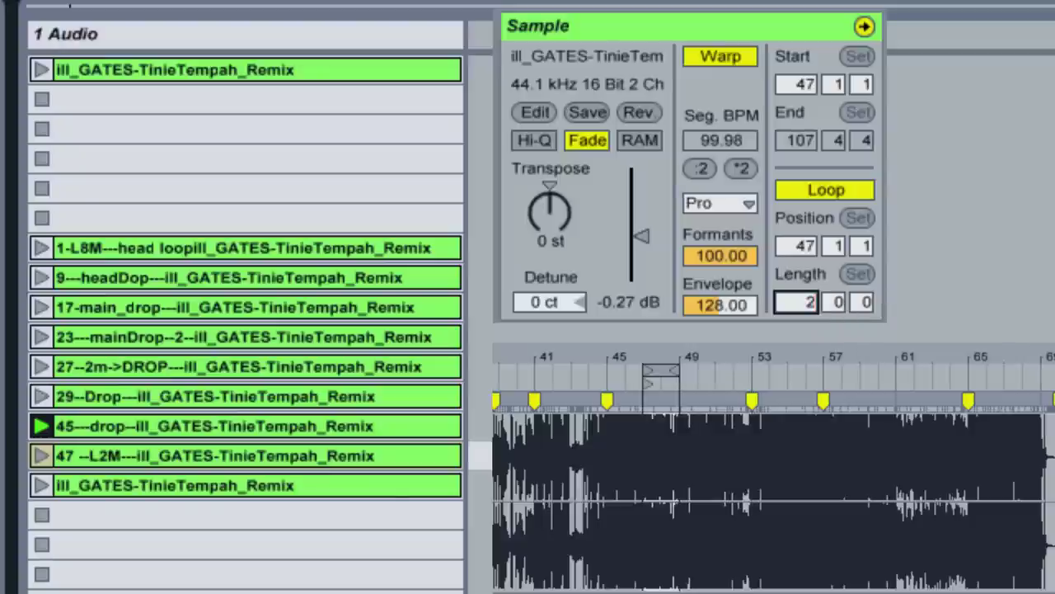
# - Launch the "47 --L2M---" clip in scene 14 and change its clip colour to bright magenta
pyautogui.click(41, 453)
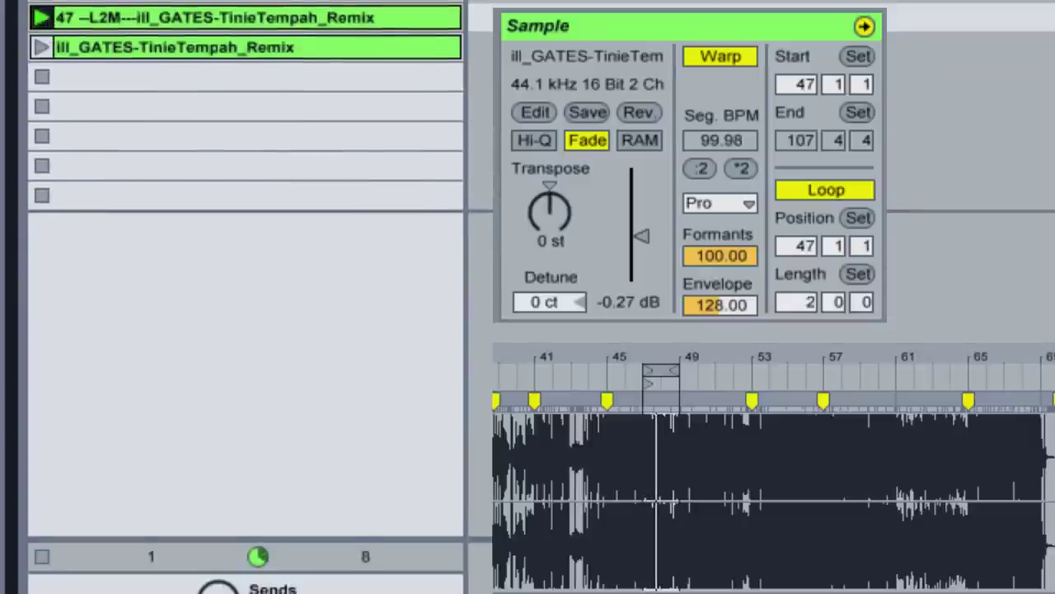
pyautogui.rightClick(97, 18)
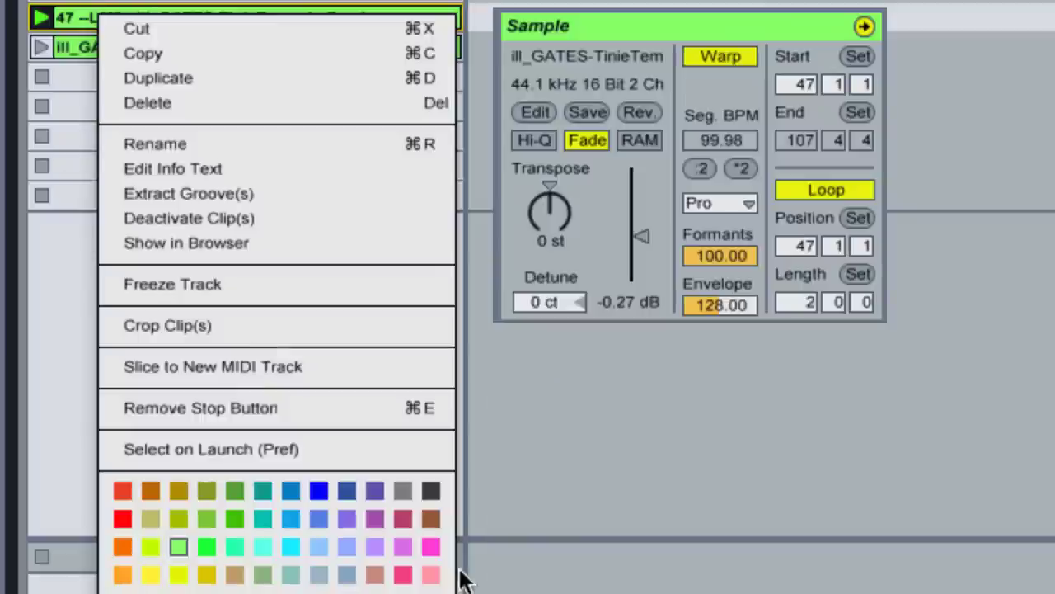
pyautogui.click(432, 547)
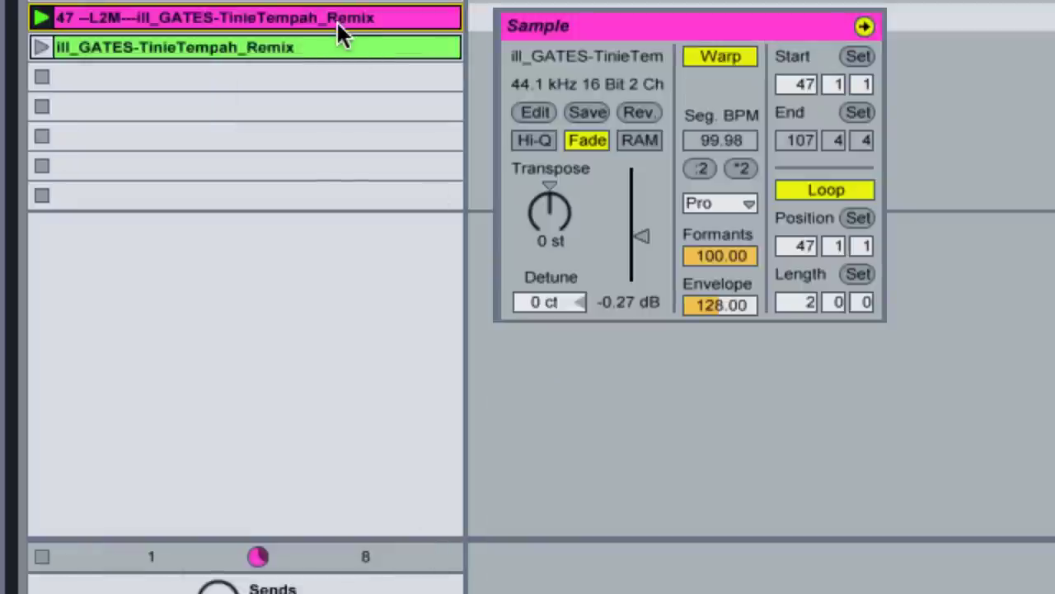
# - Duplicate the unlabelled clip below the "47 --L2M---" clip into the next slot and prefix the upper copy's name with "70--L2M--breakDown---"
pyautogui.click(80, 51)
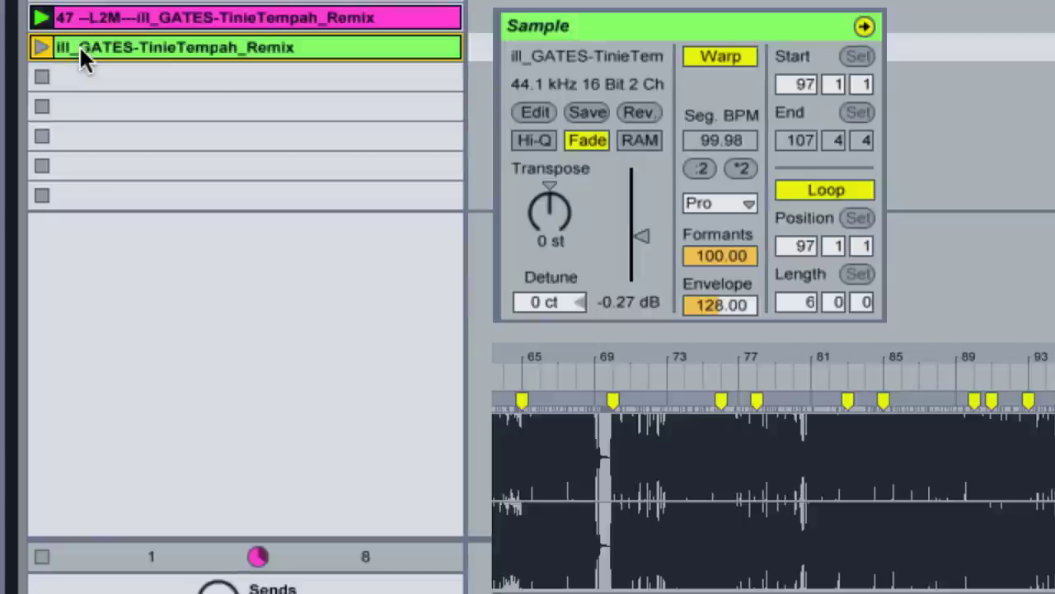
pyautogui.hotkey('ctrl', 'd')
pyautogui.click(83, 46)
pyautogui.hotkey('ctrl', 'r')
pyautogui.press('Home')
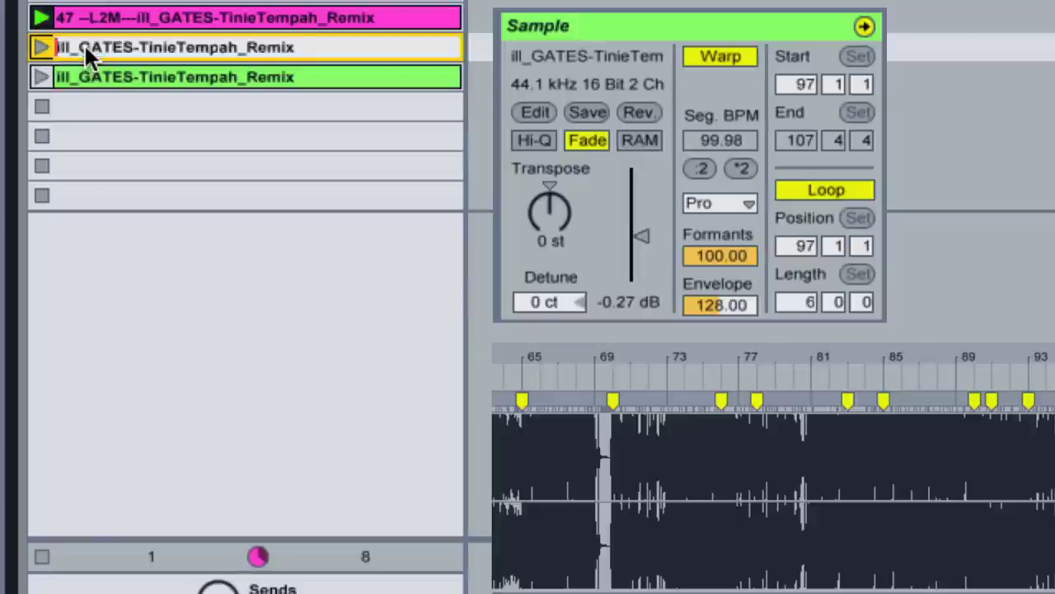
pyautogui.write('70--L2')
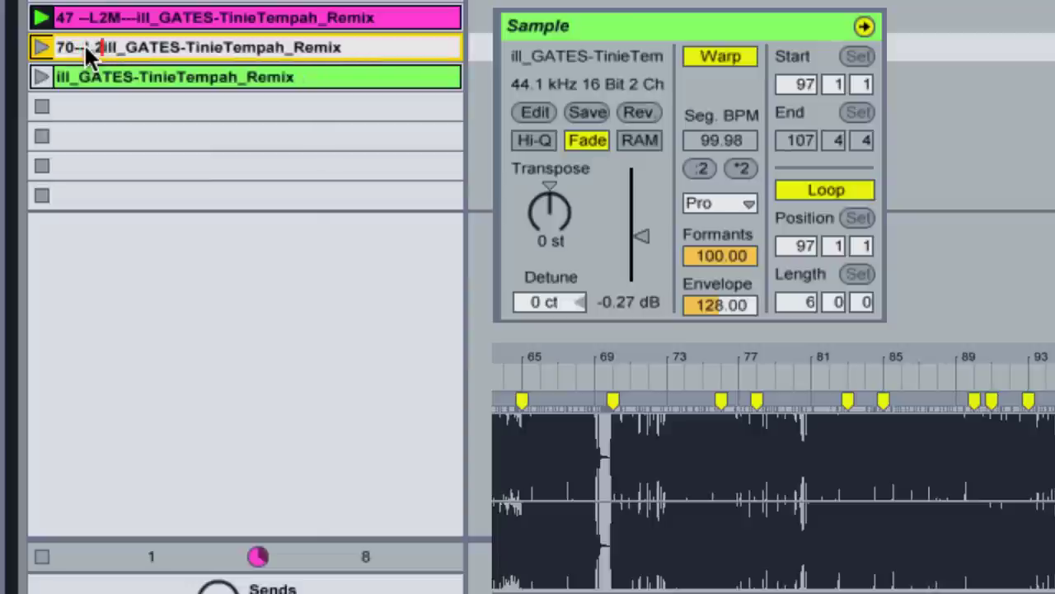
pyautogui.write('M--bre')
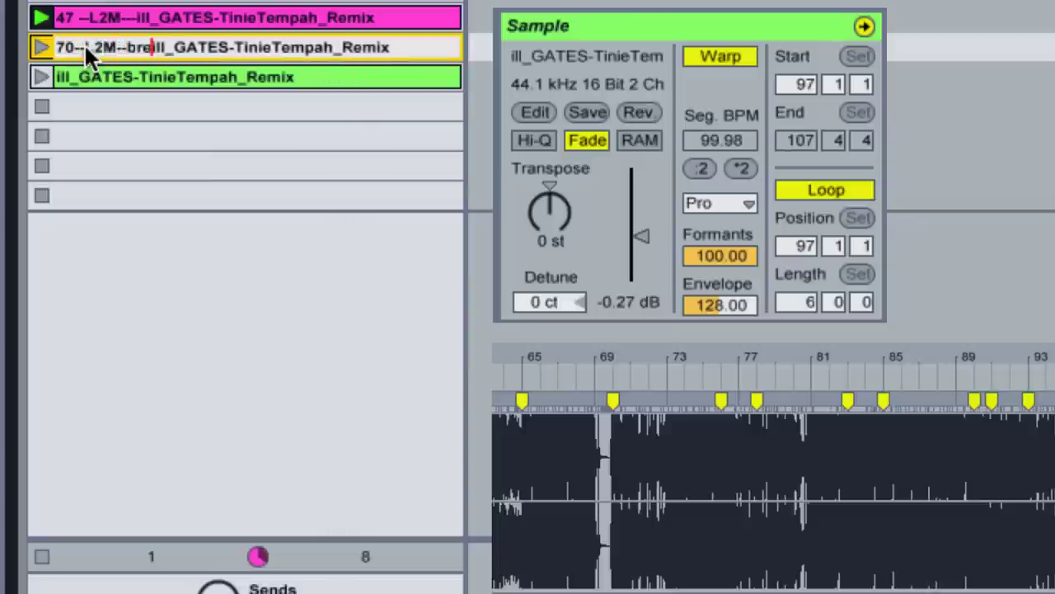
pyautogui.write('akDown-')
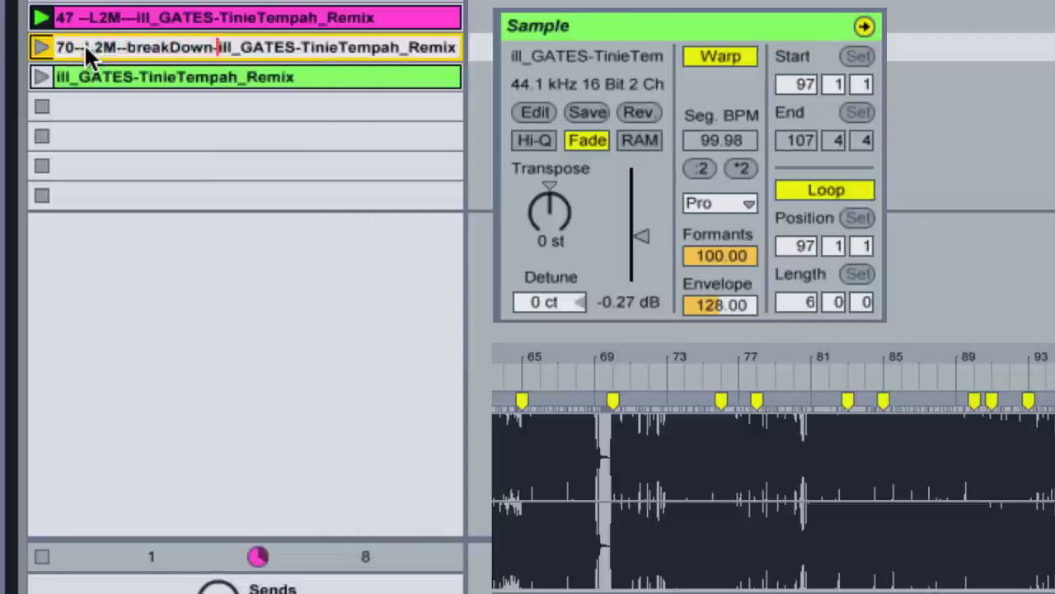
pyautogui.write('--')
pyautogui.press('Return')
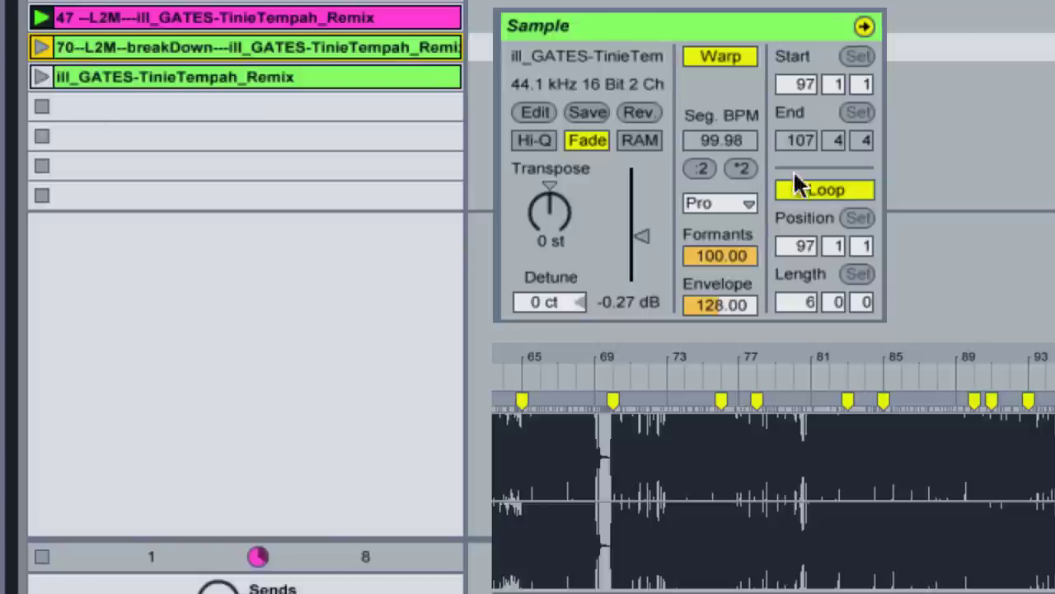
# - Set the loop of the "70--L2M--breakDown---" clip to position bar 70 with a length of 2 bars
pyautogui.click(798, 248)
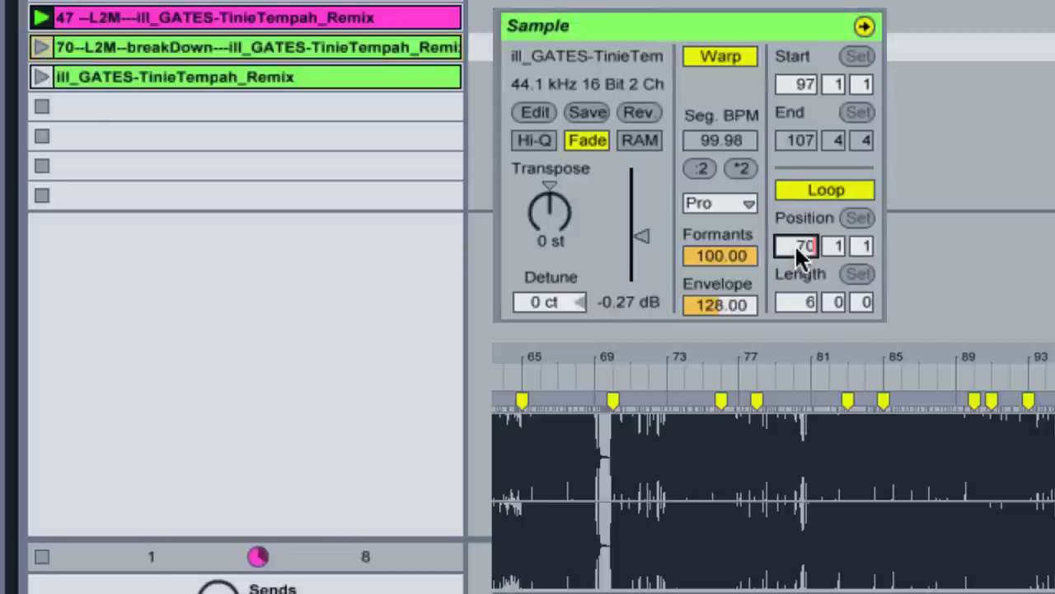
pyautogui.write('70')
pyautogui.click(788, 302)
pyautogui.write('2')
pyautogui.press('Return')
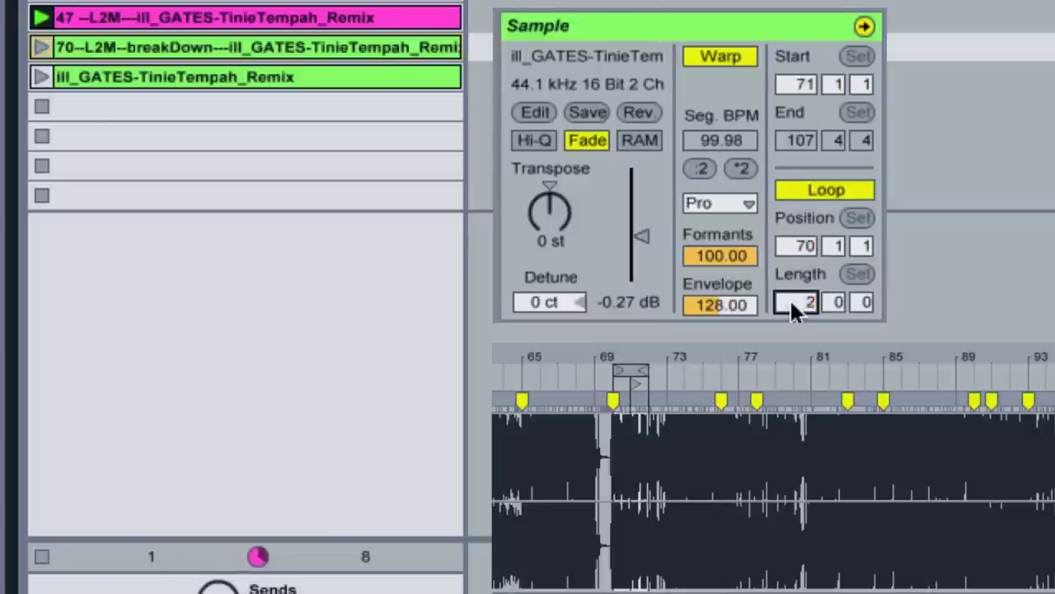
# - Launch the "70--L2M--breakDown---" clip, set its start to bar 70 and select its loop brace
pyautogui.click(37, 46)
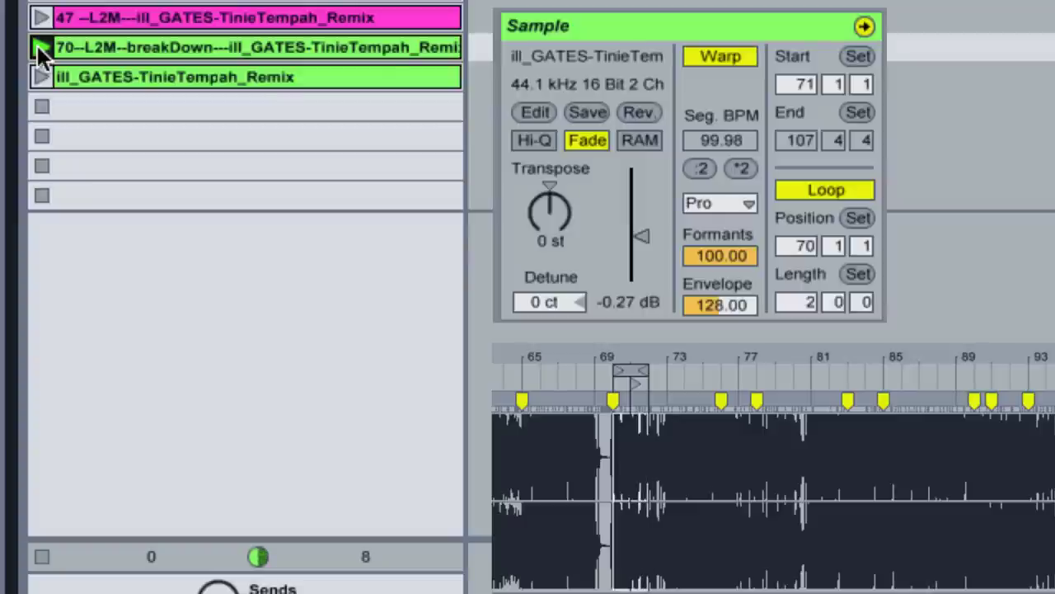
pyautogui.click(793, 85)
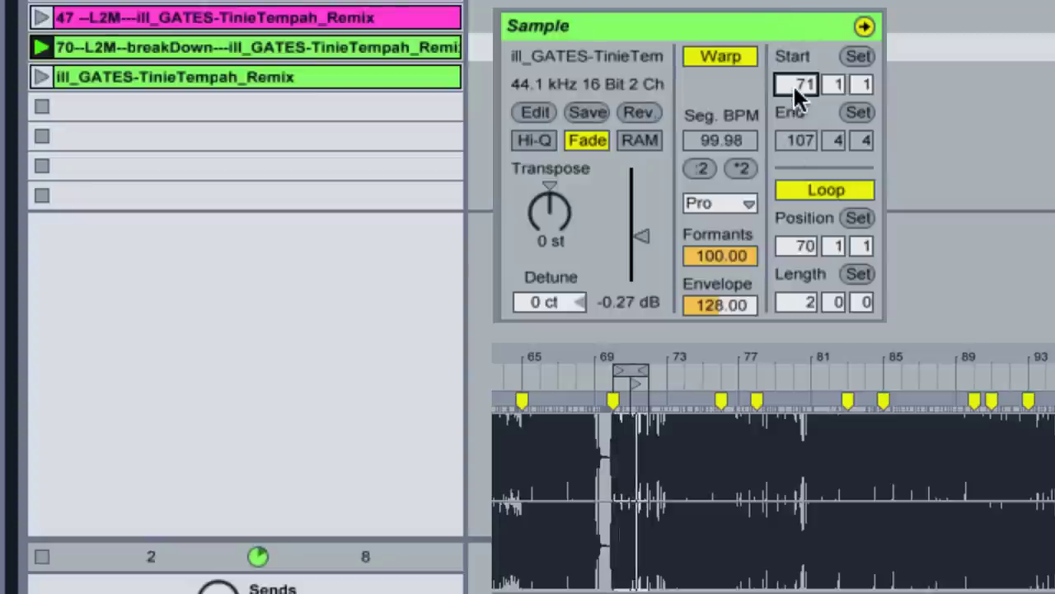
pyautogui.write('70')
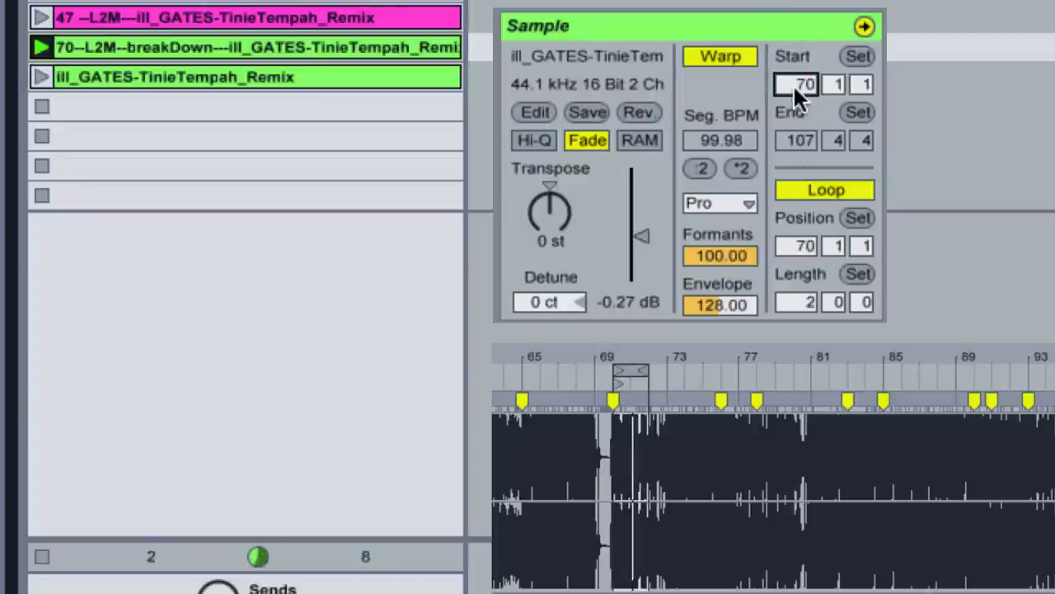
pyautogui.press('Return')
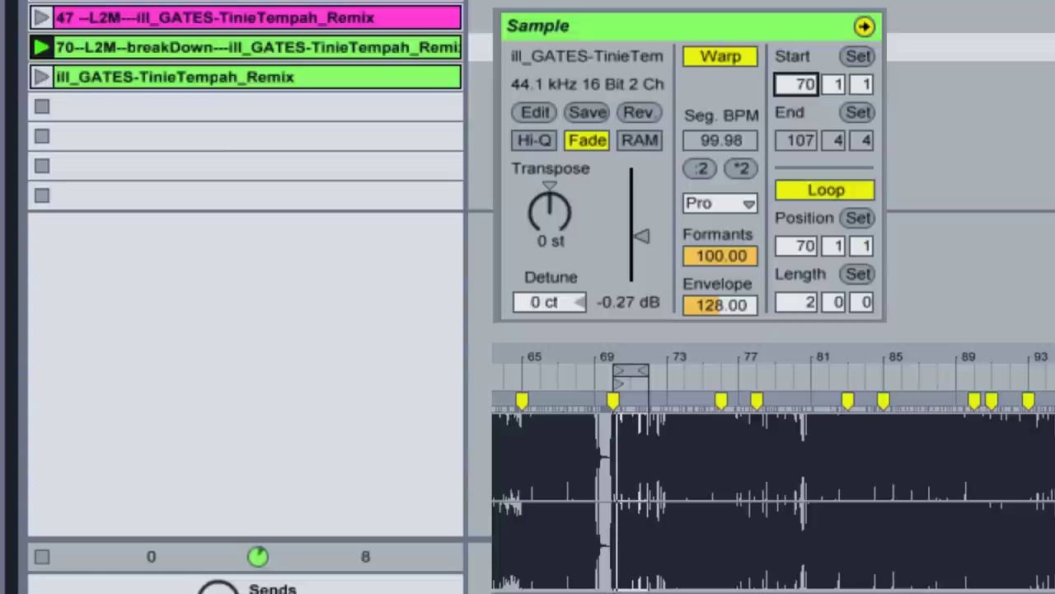
pyautogui.click(627, 372)
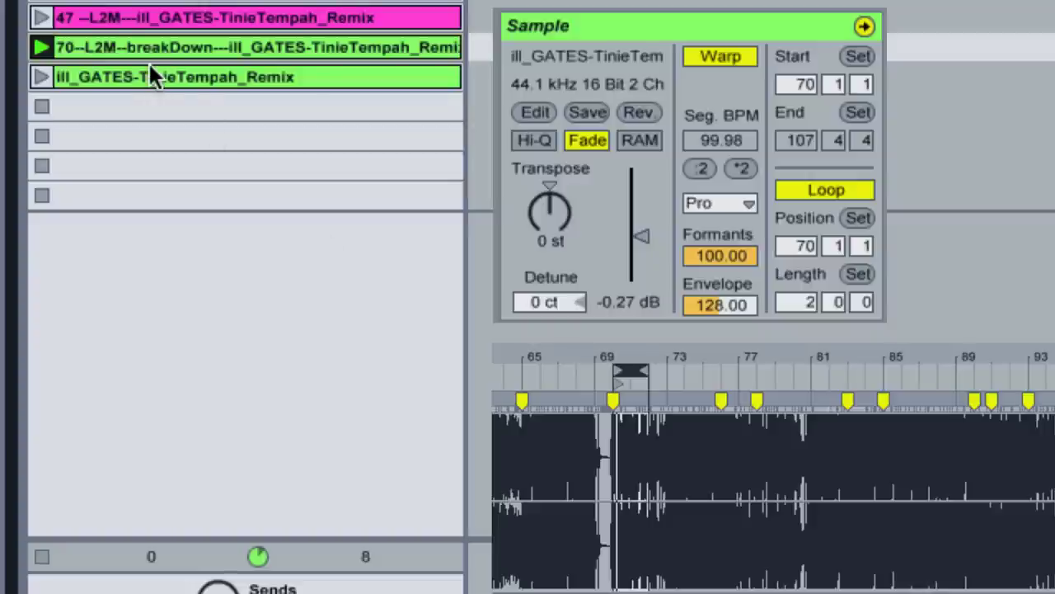
# - Change the colour of the "70--L2M--breakDown---" clip to bright magenta
pyautogui.scroll(-1, 117, 40)
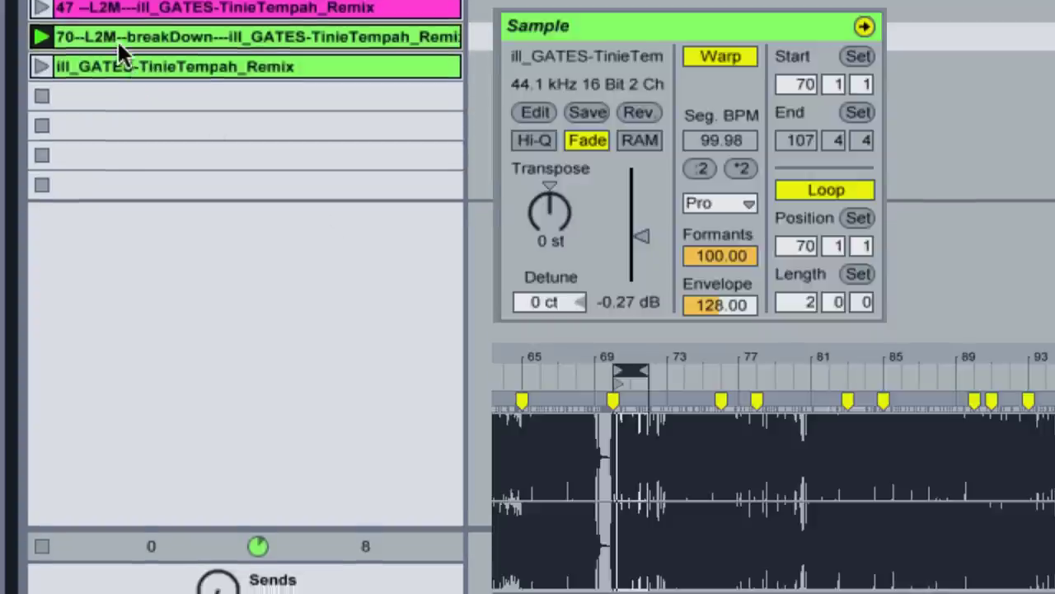
pyautogui.rightClick(122, 31)
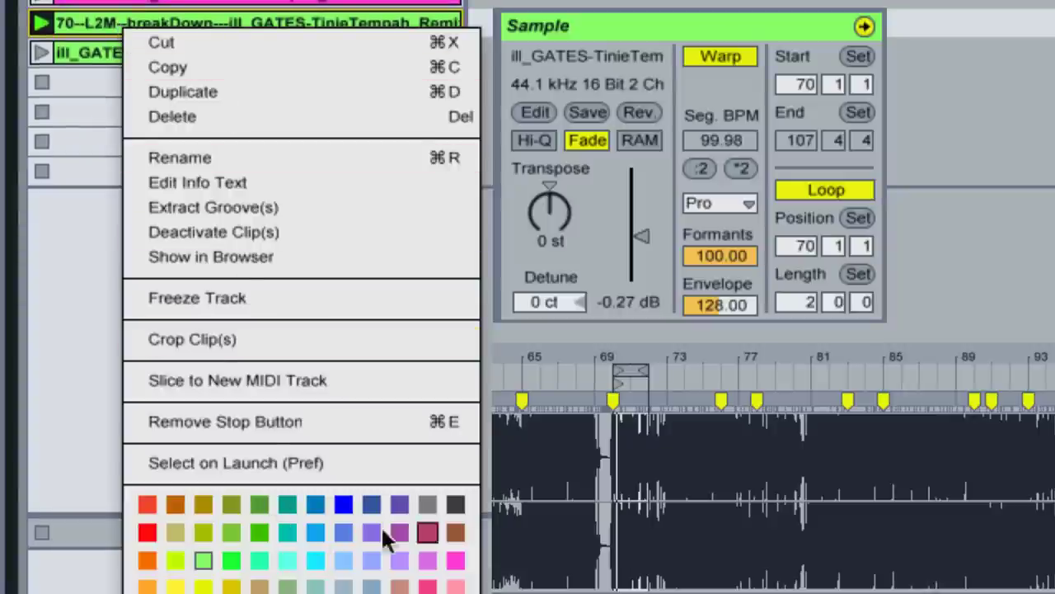
pyautogui.click(455, 560)
# - Duplicate the unlabelled clip below the "70--L2M--breakDown---" clip into the next slot and select the upper copy
pyautogui.click(164, 52)
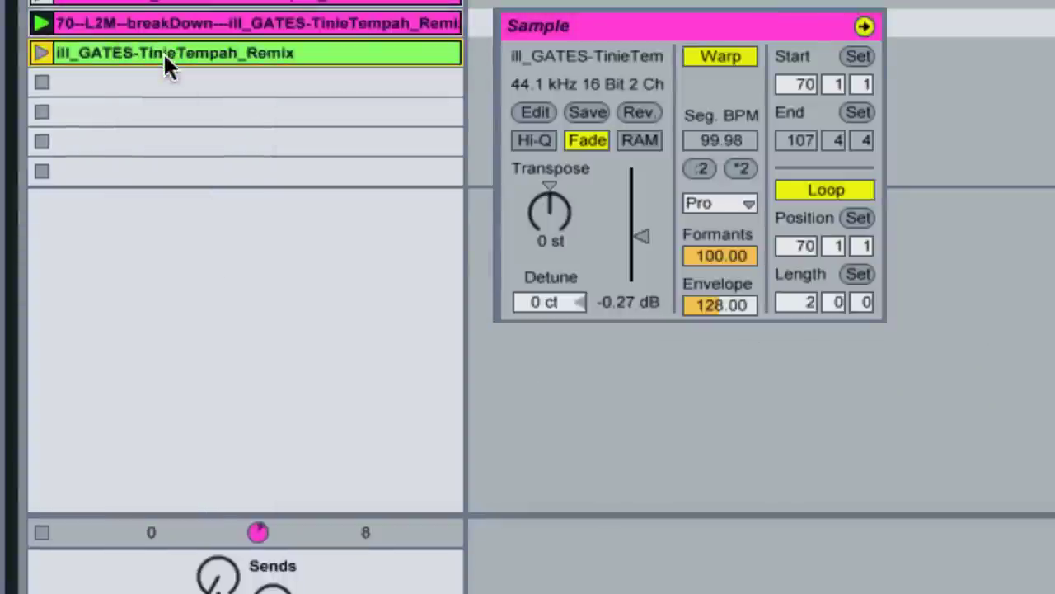
pyautogui.hotkey('ctrl', 'd')
pyautogui.click(134, 52)
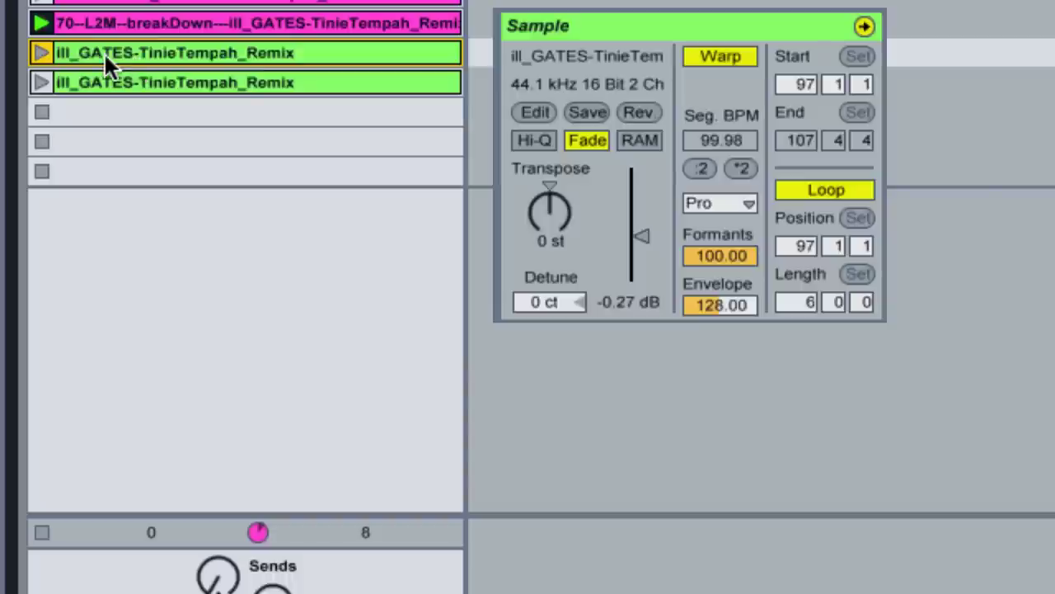
pyautogui.hotkey('ctrl', 'r')
pyautogui.write('72')
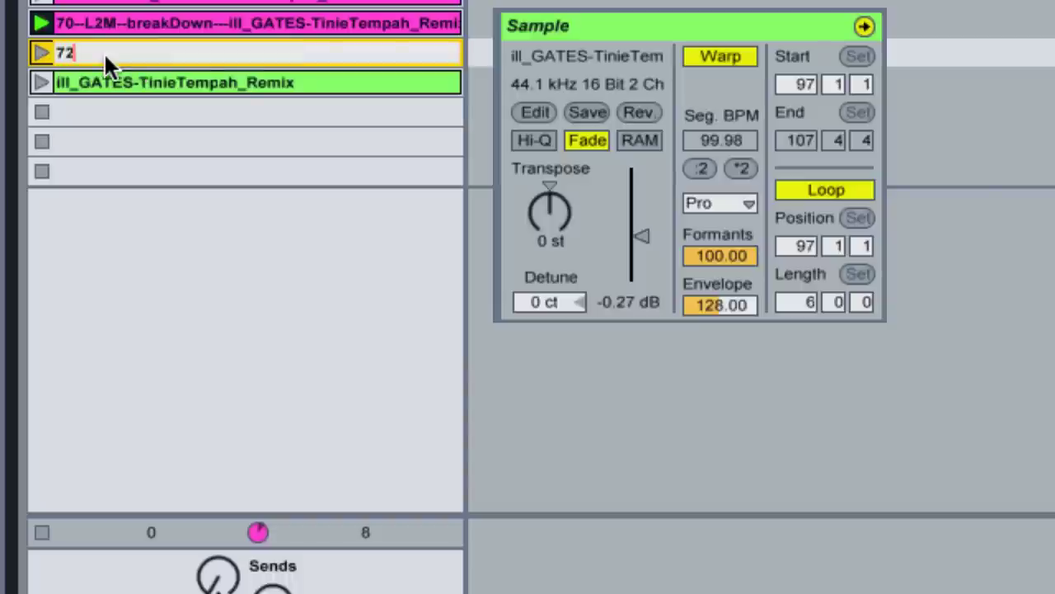
pyautogui.press('BackSpace')
pyautogui.write('3-')
pyautogui.press('Escape')
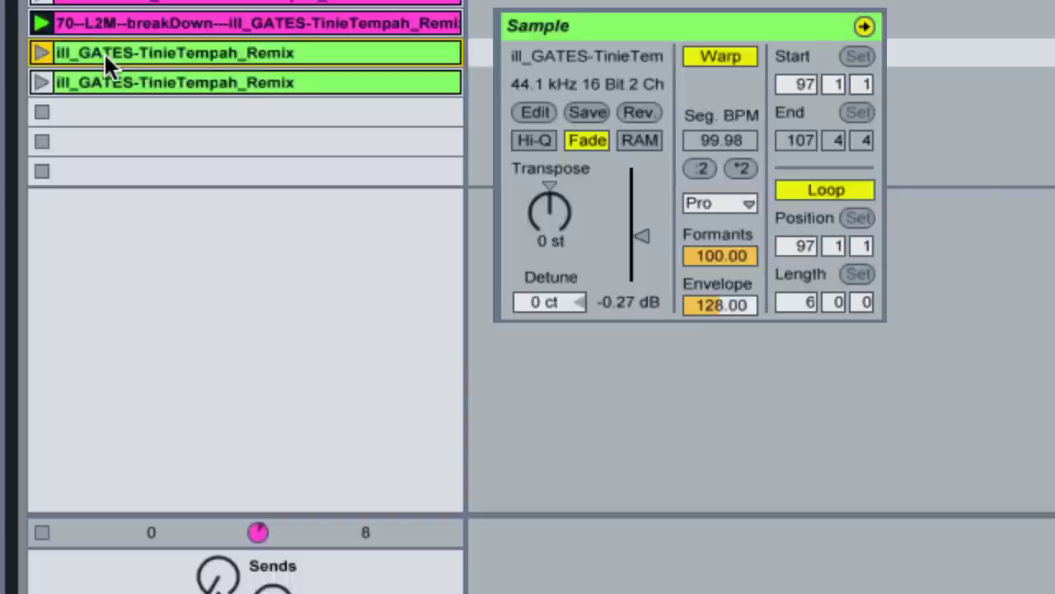
# - Prefix the name of the clip below "70--L2M--breakDown---" with "73---drop---"
pyautogui.hotkey('ctrl', 'r')
pyautogui.press('Left')
pyautogui.write('73---drop---')
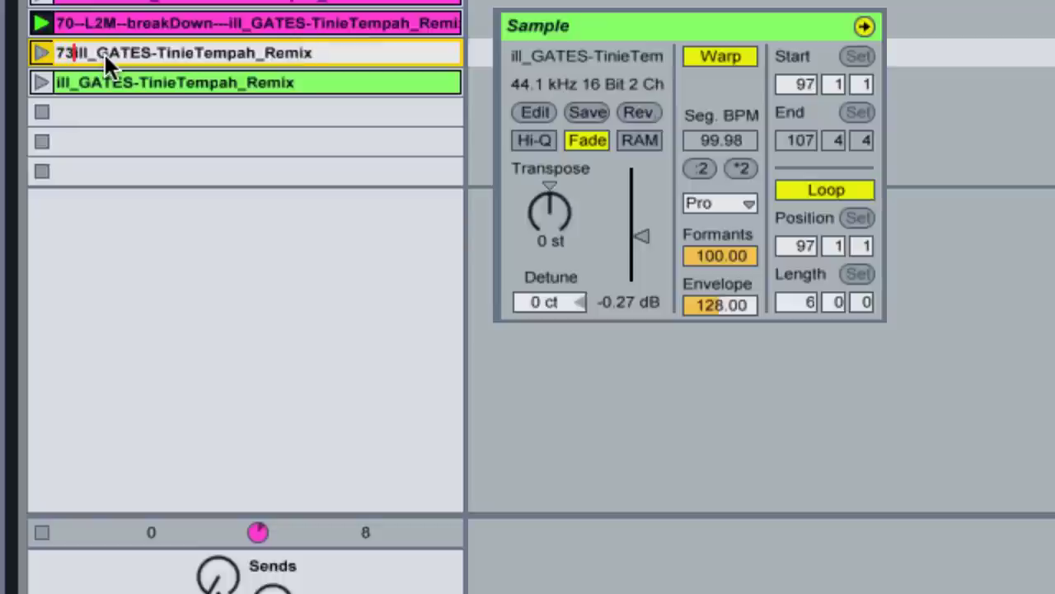
pyautogui.press('Return')
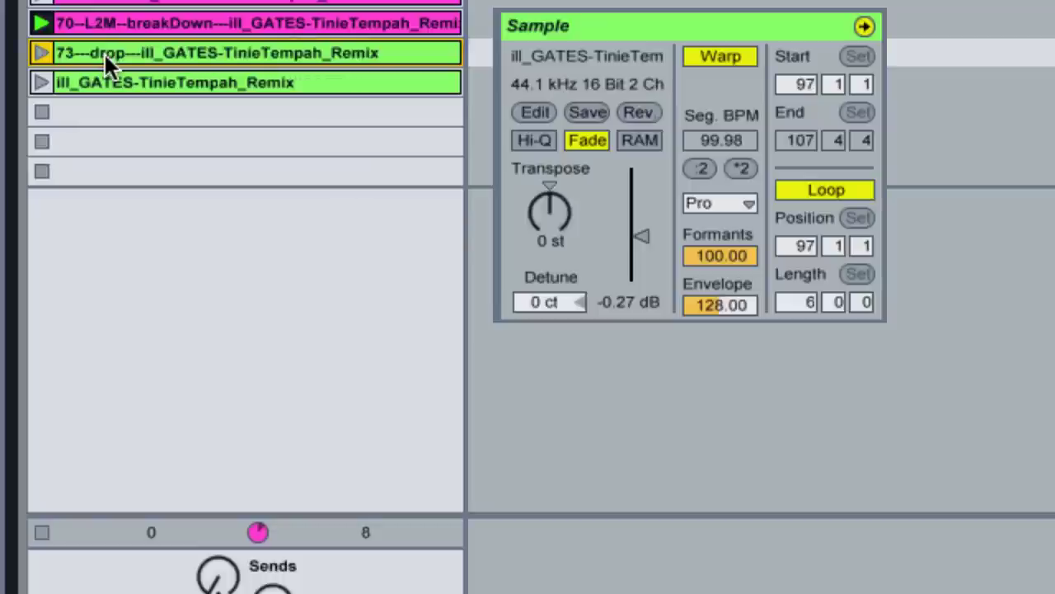
# - Set the start of the "73---drop---" clip to bar 73 and launch the clip
pyautogui.click(809, 85)
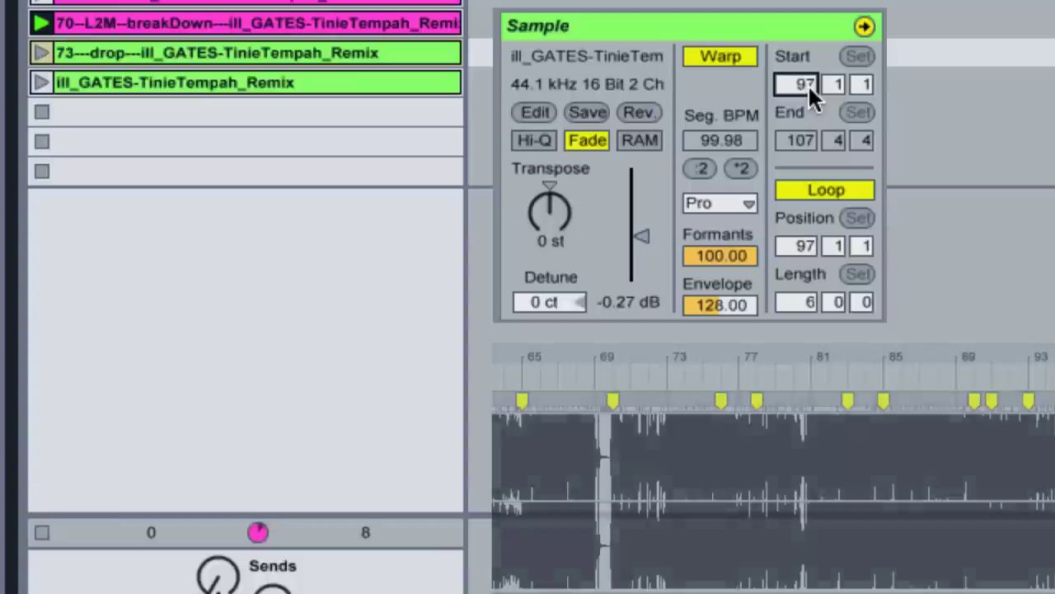
pyautogui.write('73')
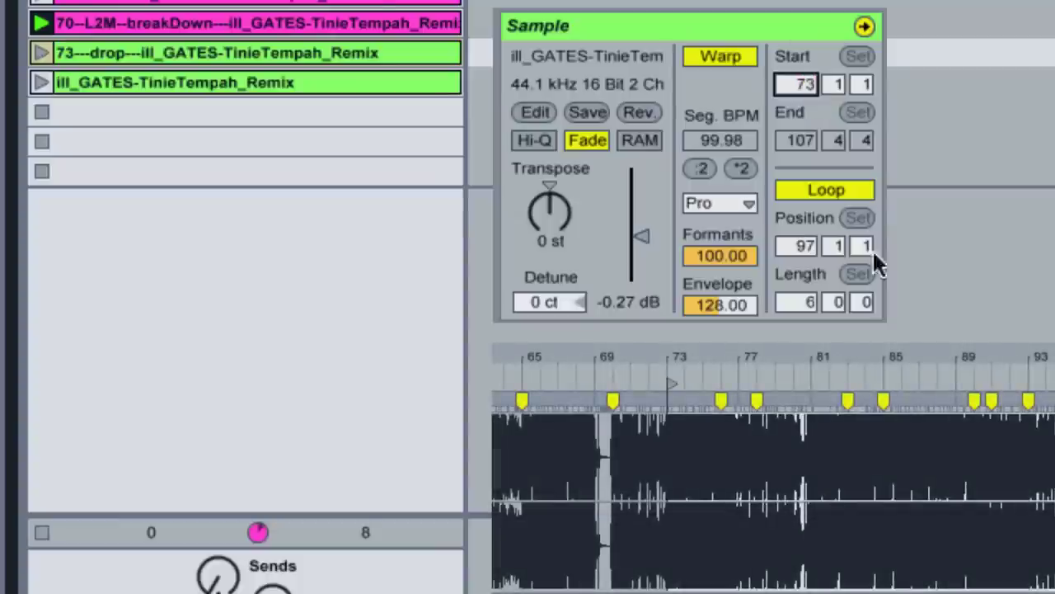
pyautogui.click(41, 52)
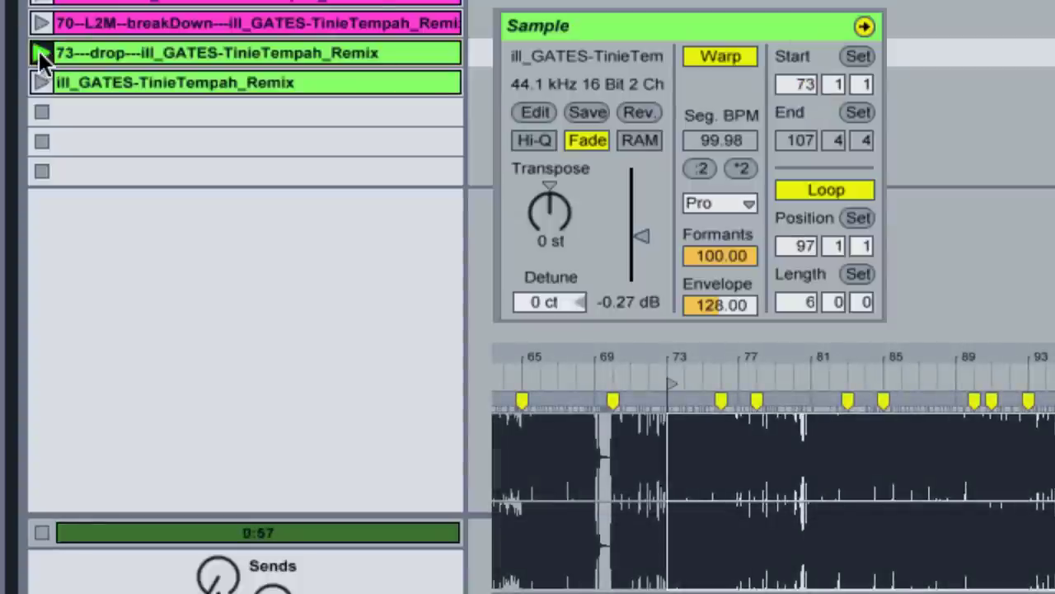
pyautogui.click(88, 83)
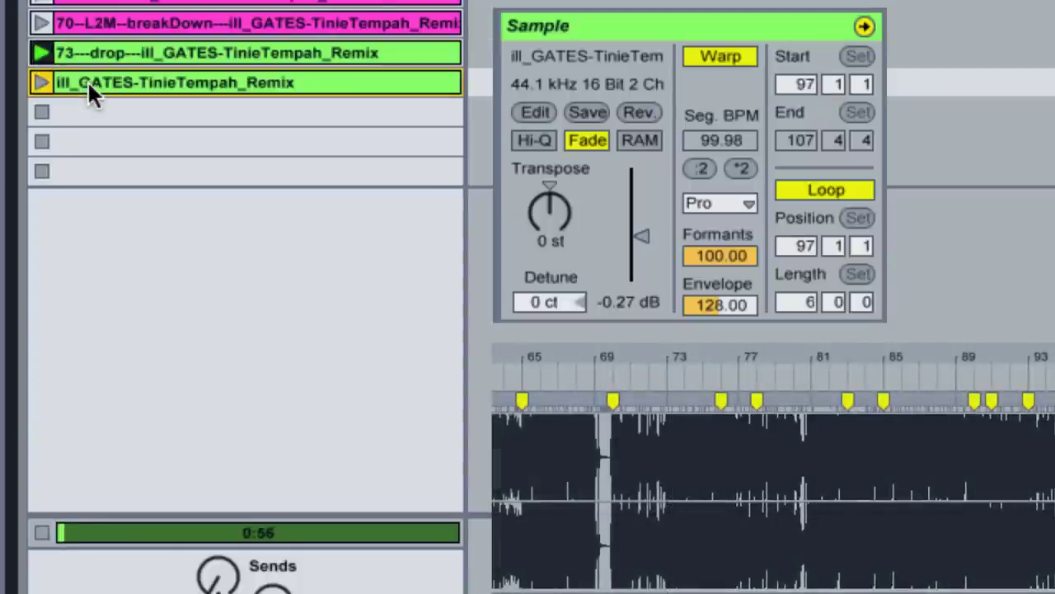
pyautogui.hotkey('ctrl', 'd')
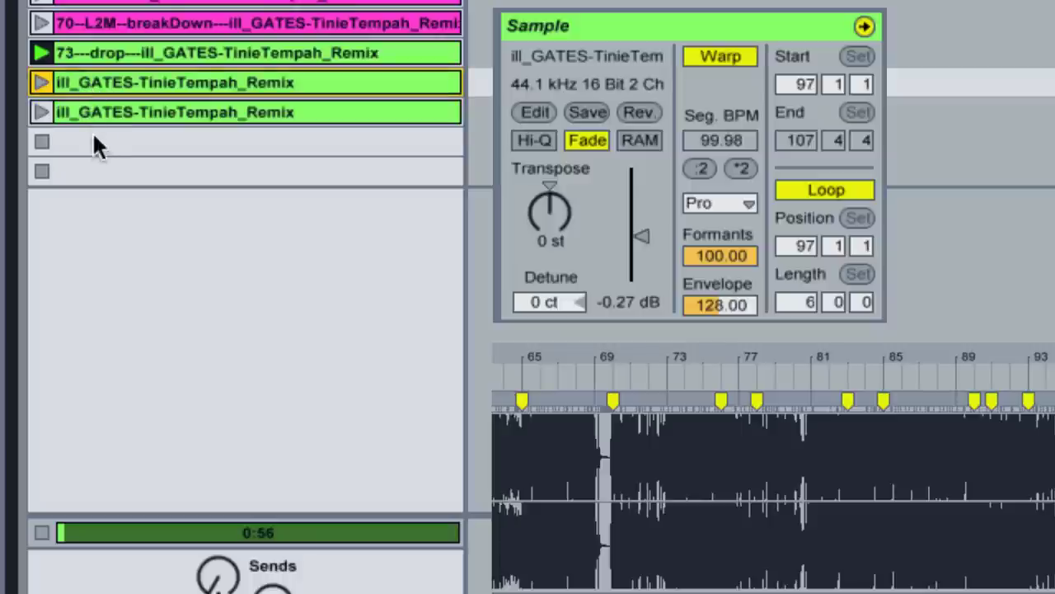
pyautogui.click(103, 109)
pyautogui.press('Delete')
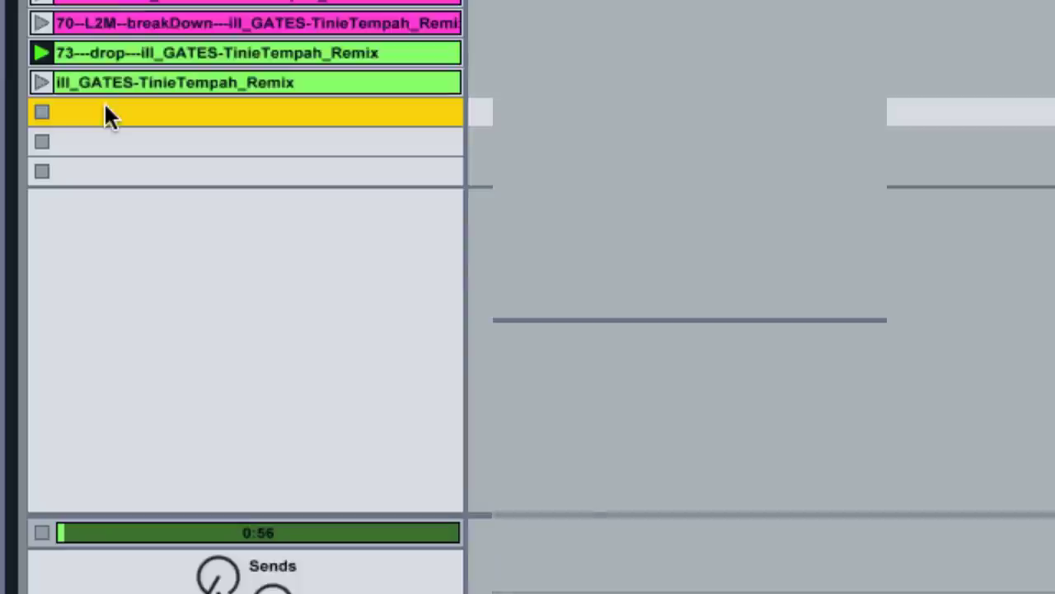
# - Prefix the name of the remaining unlabelled clip below "73---drop---" with "97-L6M--TAILLOOP----"
pyautogui.press('Up')
pyautogui.hotkey('ctrl', 'r')
pyautogui.press('Home')
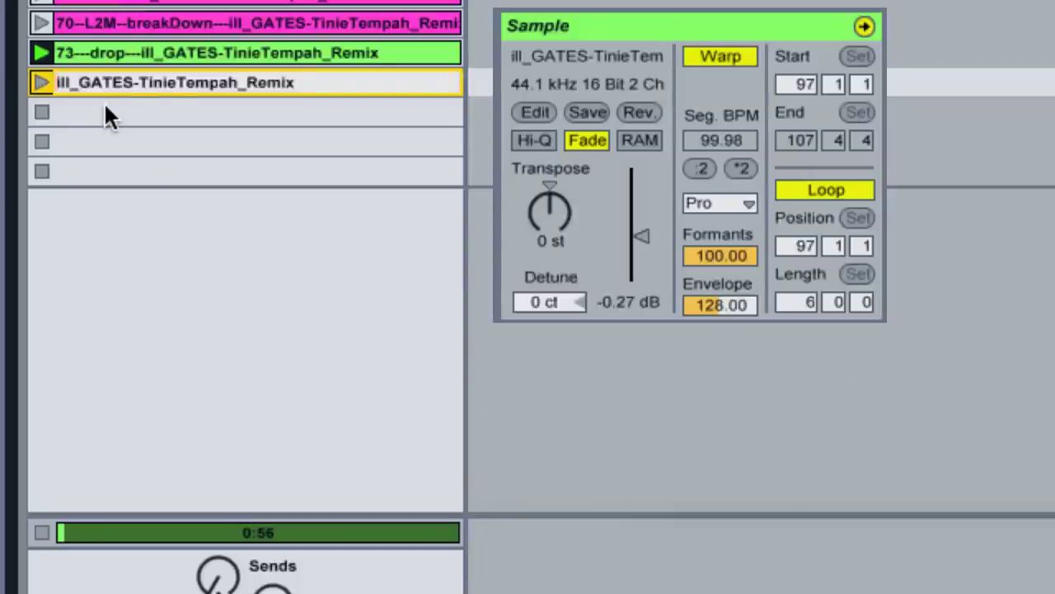
pyautogui.write('97-L')
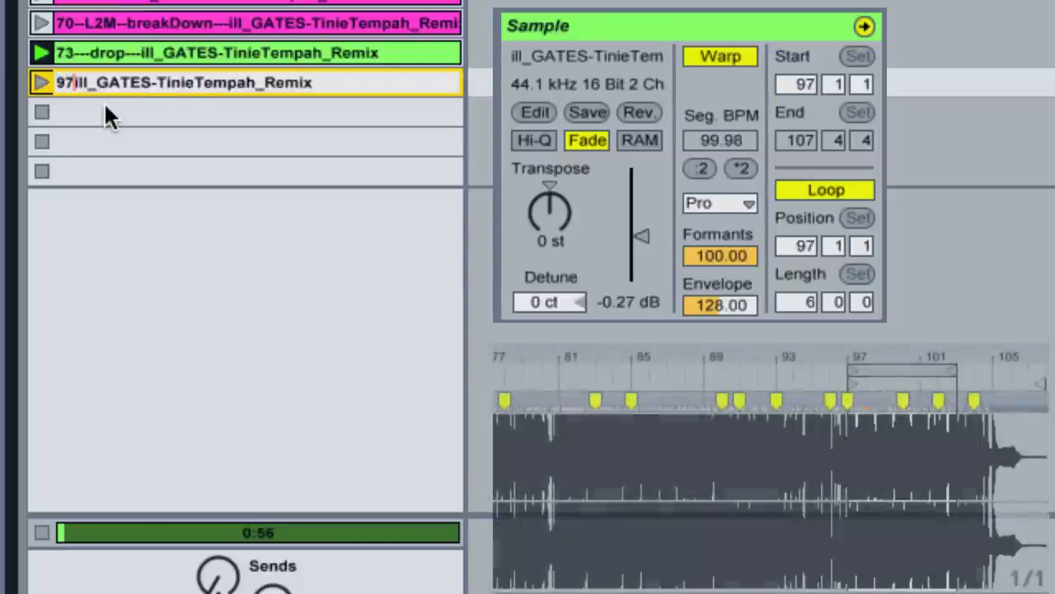
pyautogui.write('6M--T')
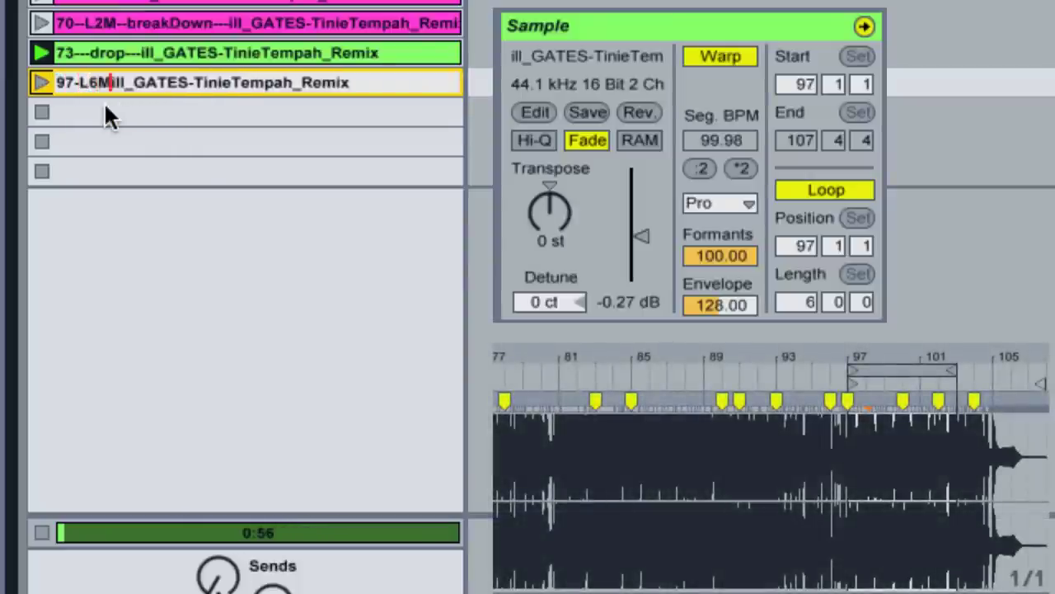
pyautogui.write('AILLOOP---')
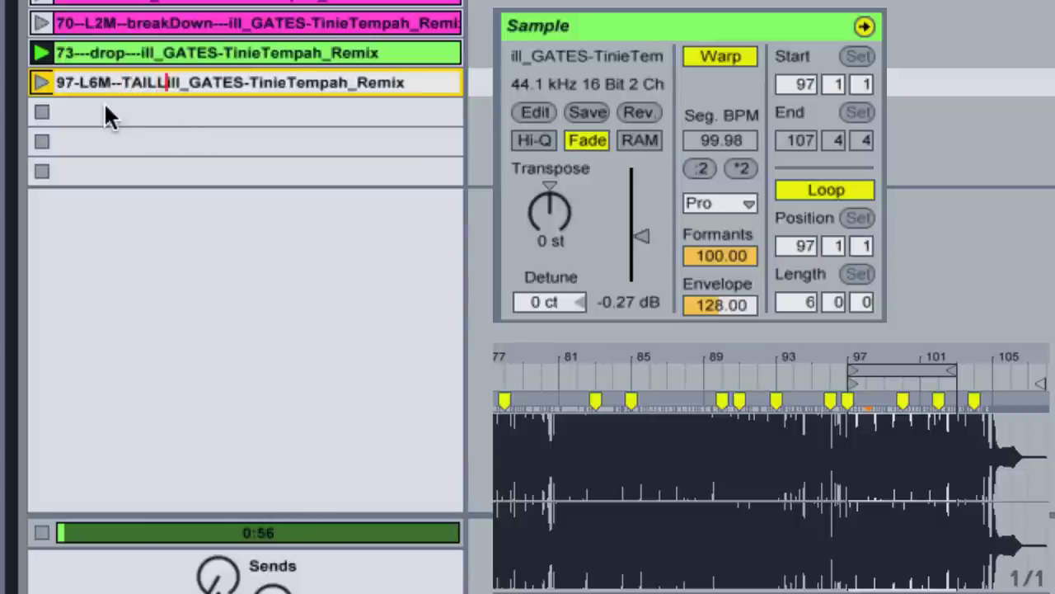
pyautogui.press('Return')
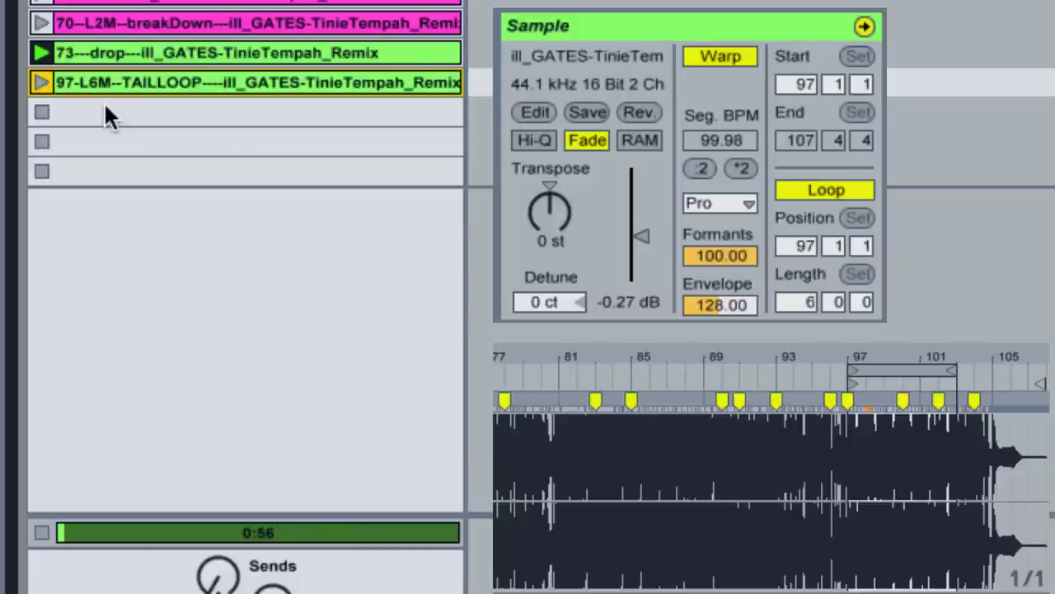
# - Select the block of labelled clips from "1-L8M---head loop" through "97-L6M--TAILLOOP----" and clear the selection
pyautogui.scroll(5, 247, 206)
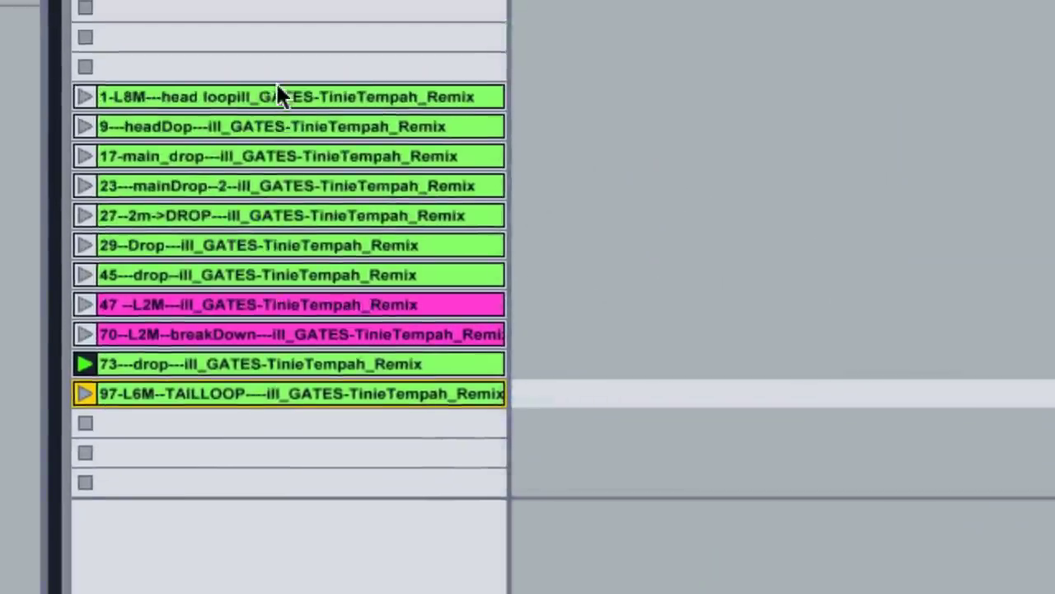
pyautogui.click(272, 85)
pyautogui.hotkey('shift', 'Down')
pyautogui.hotkey('shift', 'Down')
pyautogui.hotkey('shift', 'Down')
pyautogui.hotkey('shift', 'Down')
pyautogui.hotkey('shift', 'Down')
pyautogui.hotkey('shift', 'Down')
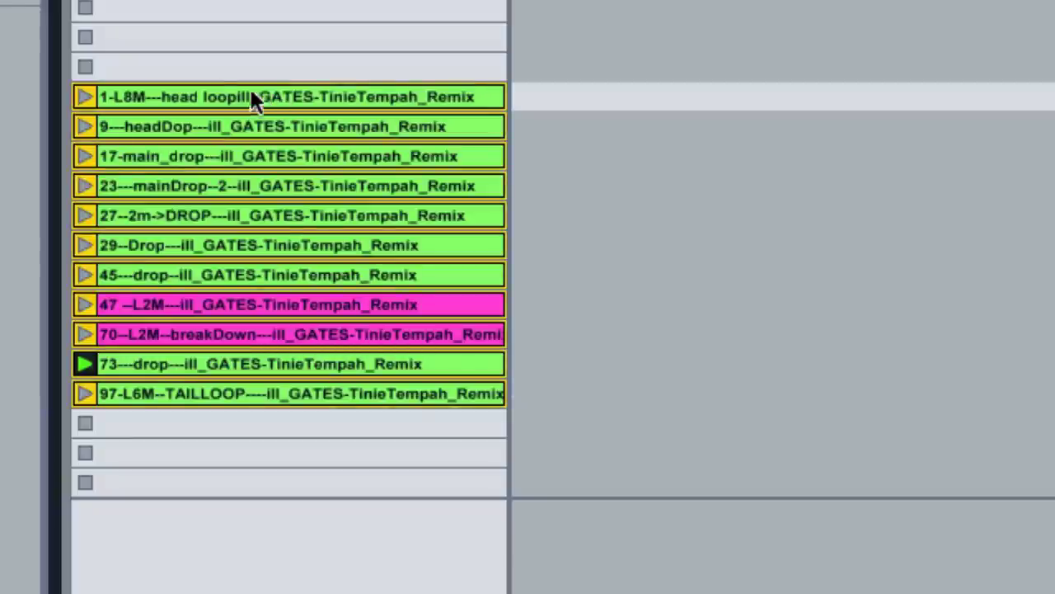
pyautogui.click(216, 43)
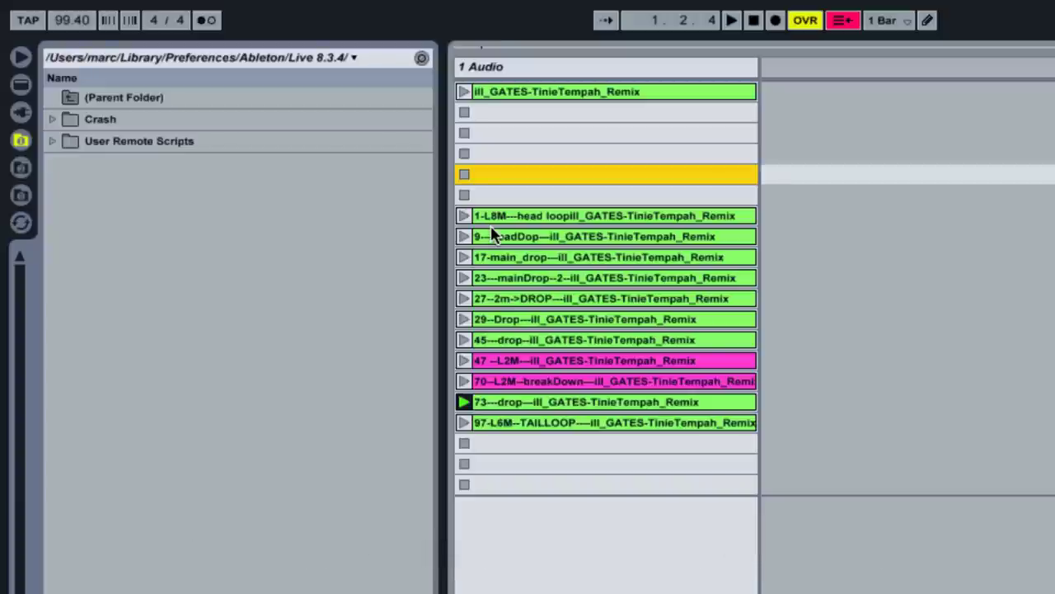
# - Switch the file browser's location to the Desktop
pyautogui.click(118, 244)
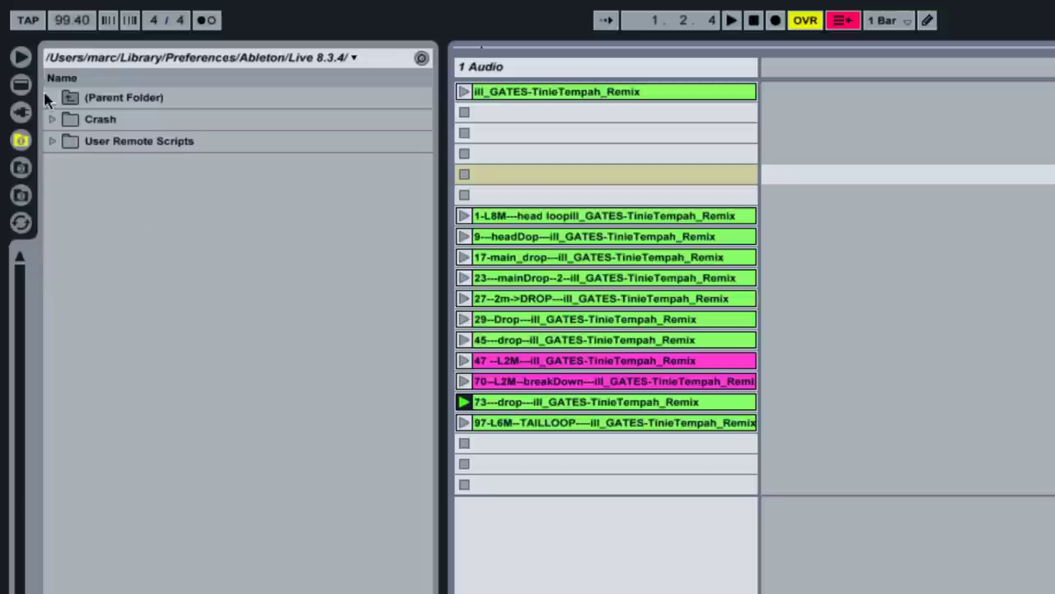
pyautogui.click(72, 60)
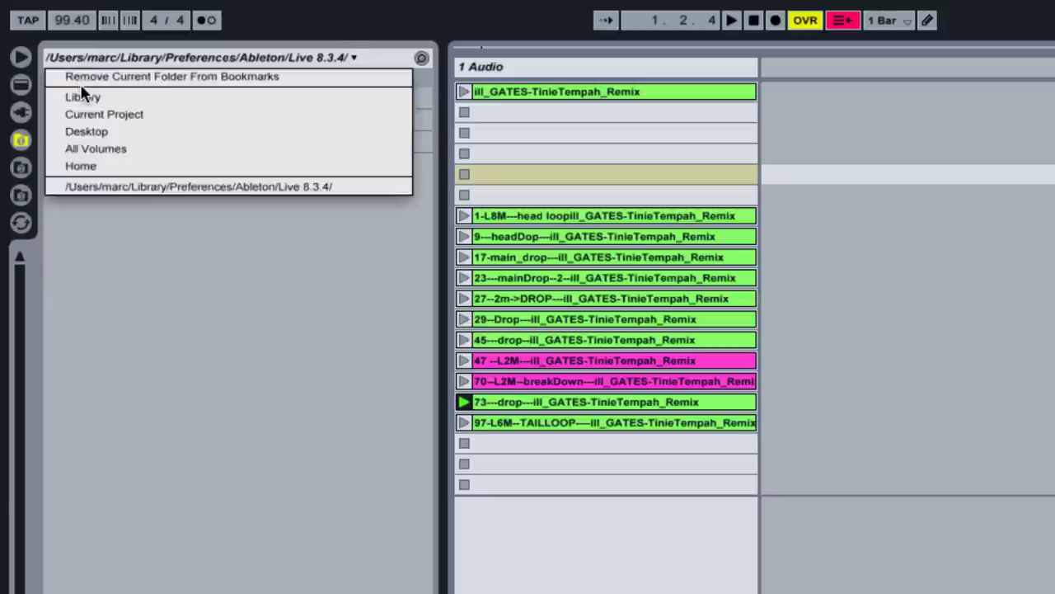
pyautogui.click(81, 128)
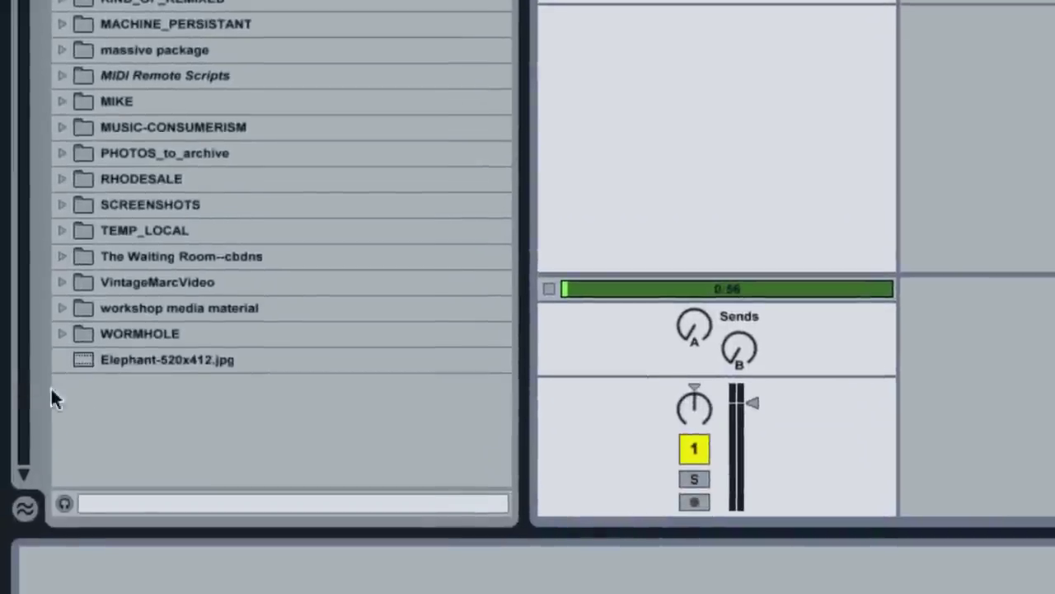
# - Create a folder named "THIS-is-where-I-put-things" on the Desktop and open it in the file browser
pyautogui.rightClick(198, 424)
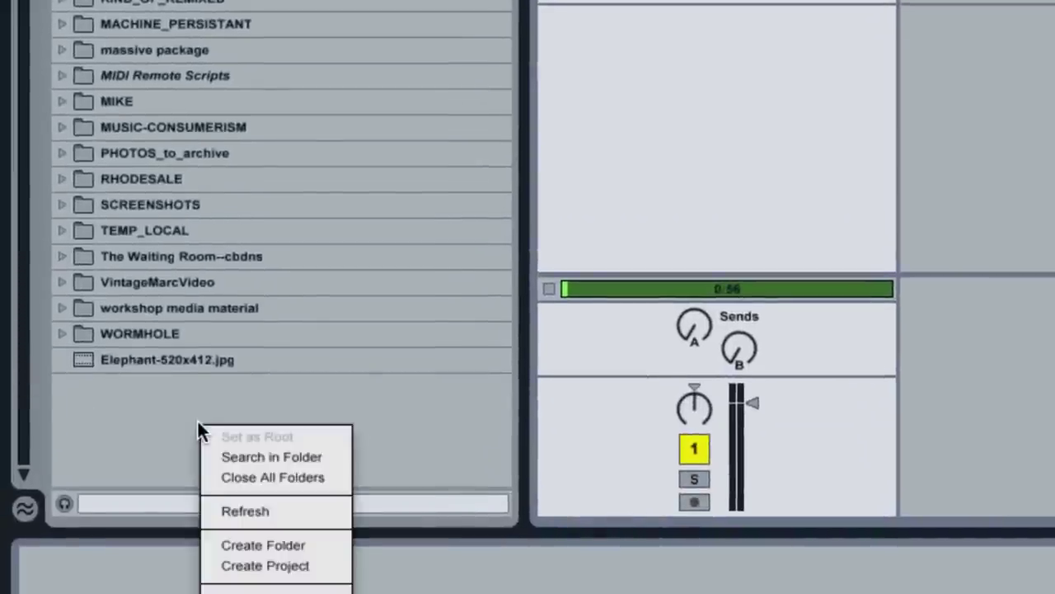
pyautogui.click(239, 545)
pyautogui.write('TH')
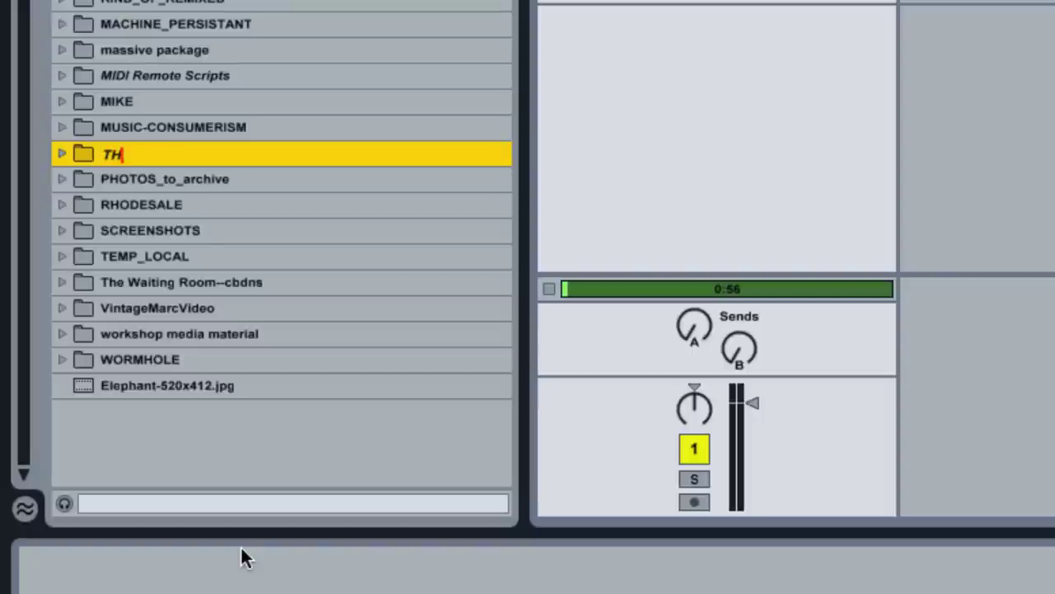
pyautogui.write('IS-is-where-I-put')
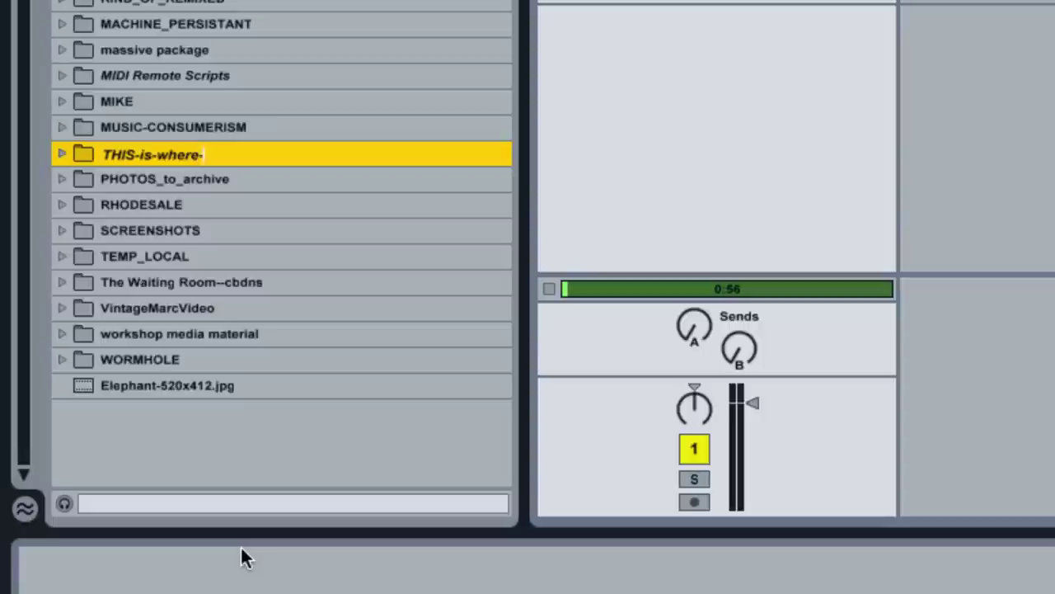
pyautogui.write('-things')
pyautogui.press('Return')
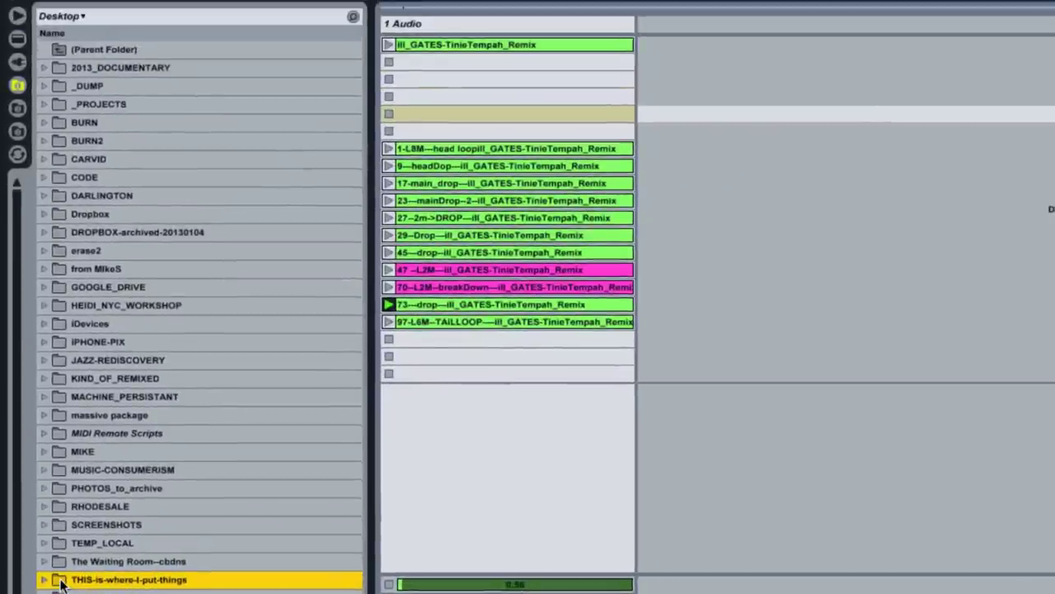
pyautogui.doubleClick(81, 315)
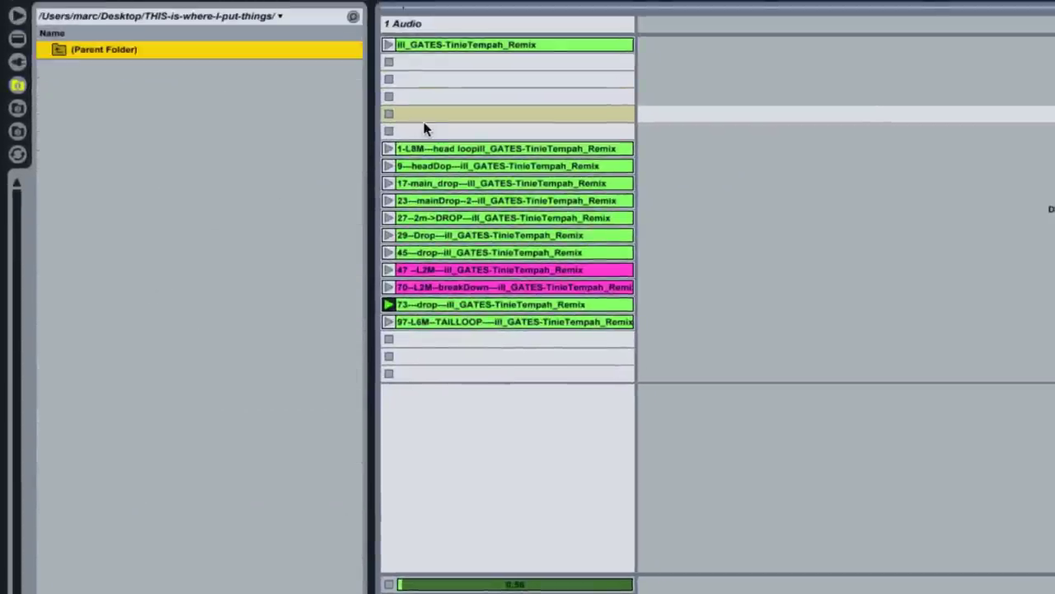
pyautogui.click(422, 25)
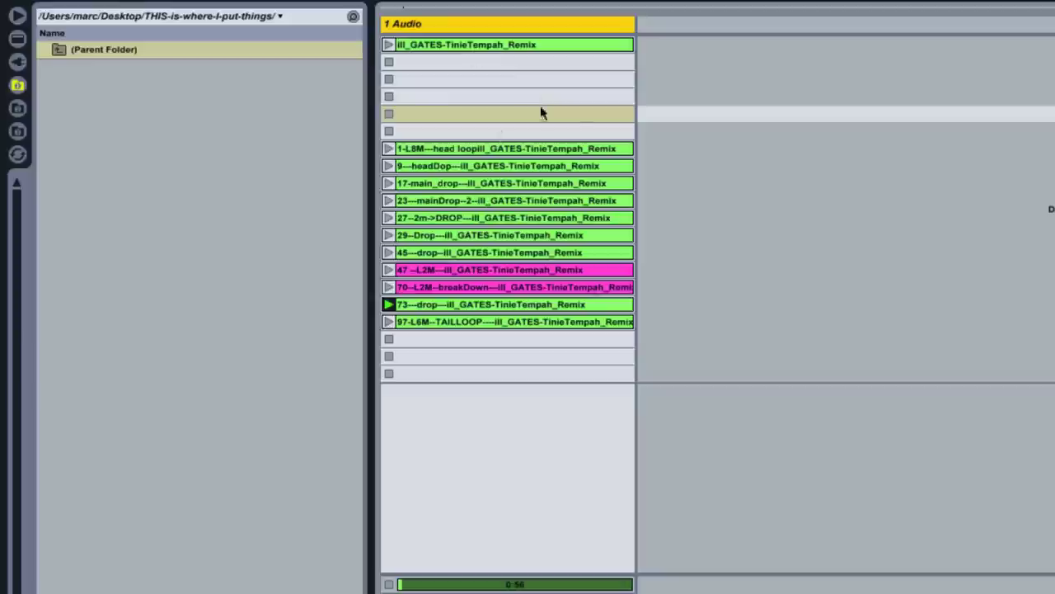
pyautogui.click(591, 79)
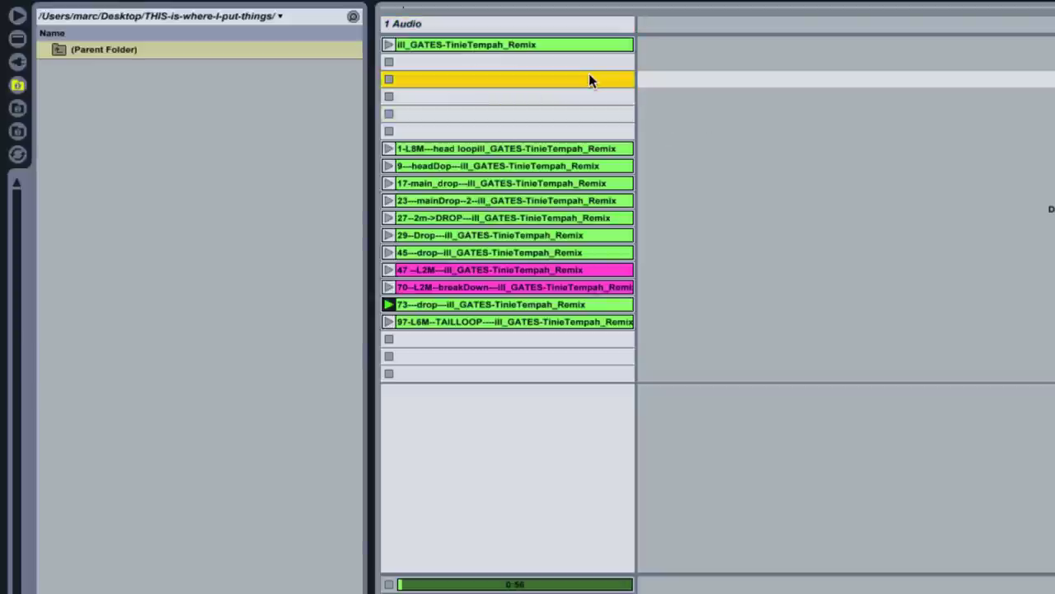
pyautogui.press('super+t')
pyautogui.press('super+t')
pyautogui.press('super+t')
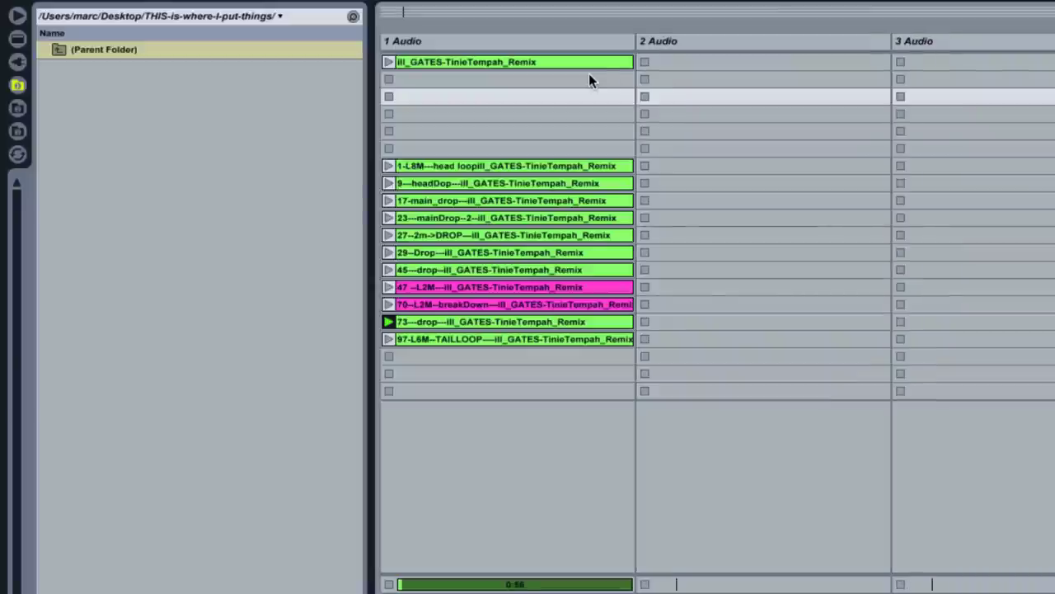
pyautogui.press('super+z')
pyautogui.press('super+z')
pyautogui.press('super+z')
# - Rename the audio track with the three-digit BPM prefix "099-"
pyautogui.click(557, 25)
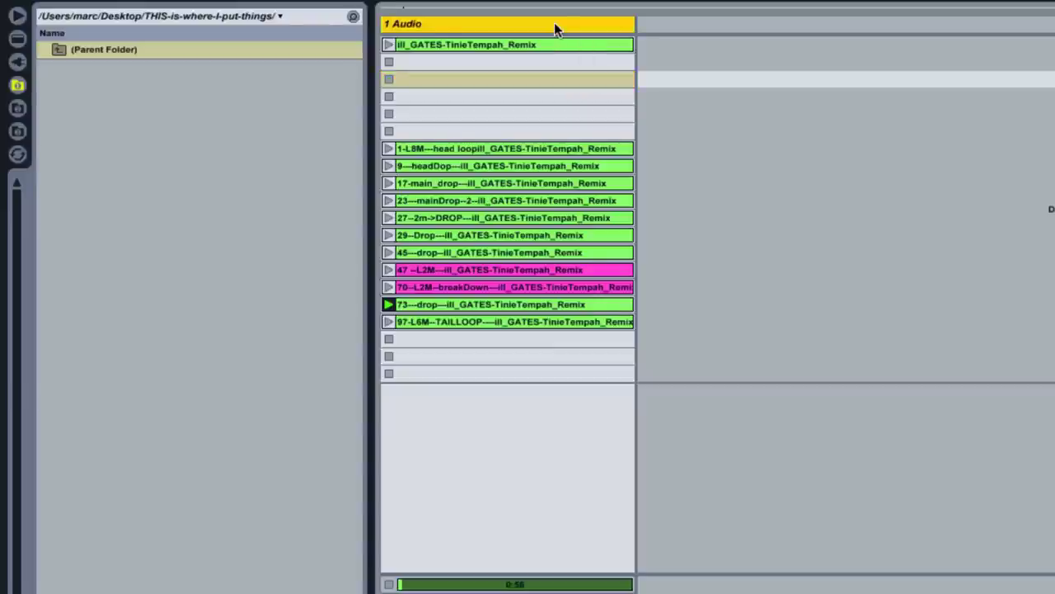
pyautogui.press('super+r')
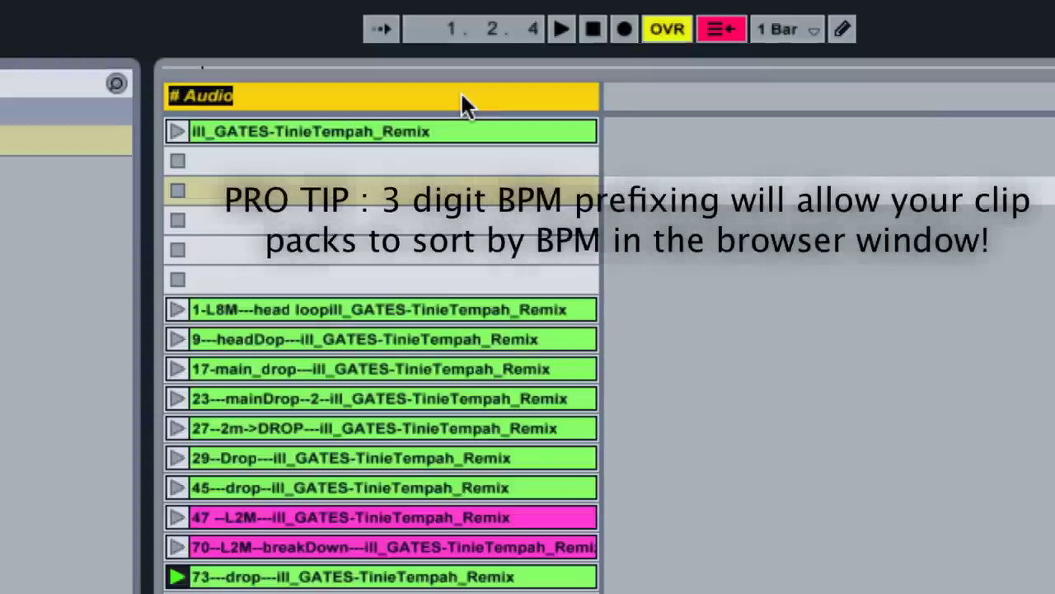
pyautogui.write('099')
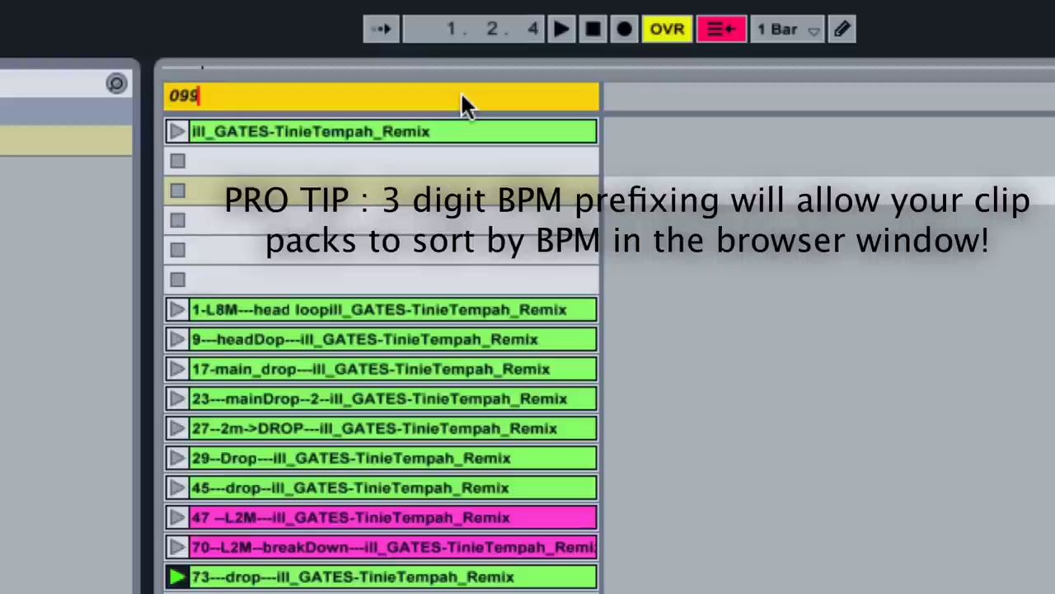
pyautogui.write('-')
# - Copy the first clip's name and append it to the track's BPM prefix, making the track name "099-ill_GATES-TinieTempah_Remix"
pyautogui.click(383, 132)
pyautogui.press('super+r')
pyautogui.press('super+c')
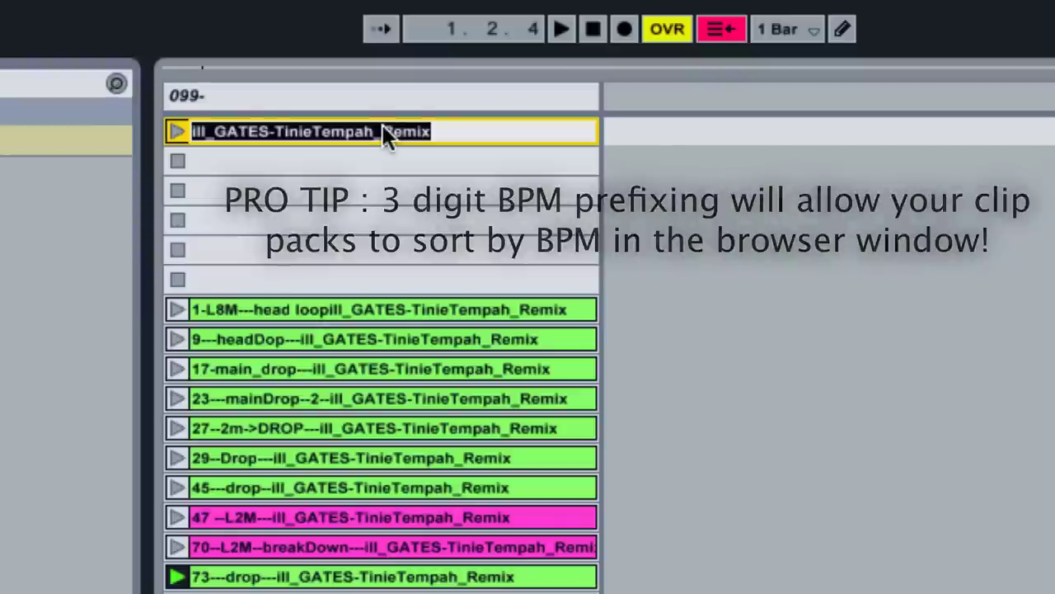
pyautogui.click(298, 219)
pyautogui.click(250, 97)
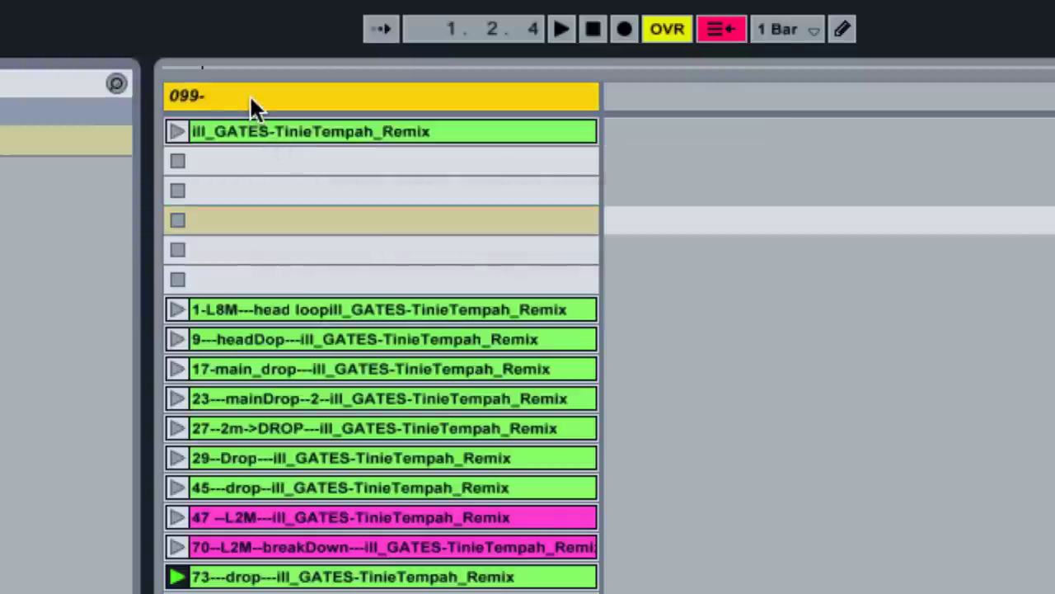
pyautogui.press('super+r')
pyautogui.press('Right')
pyautogui.press('super+v')
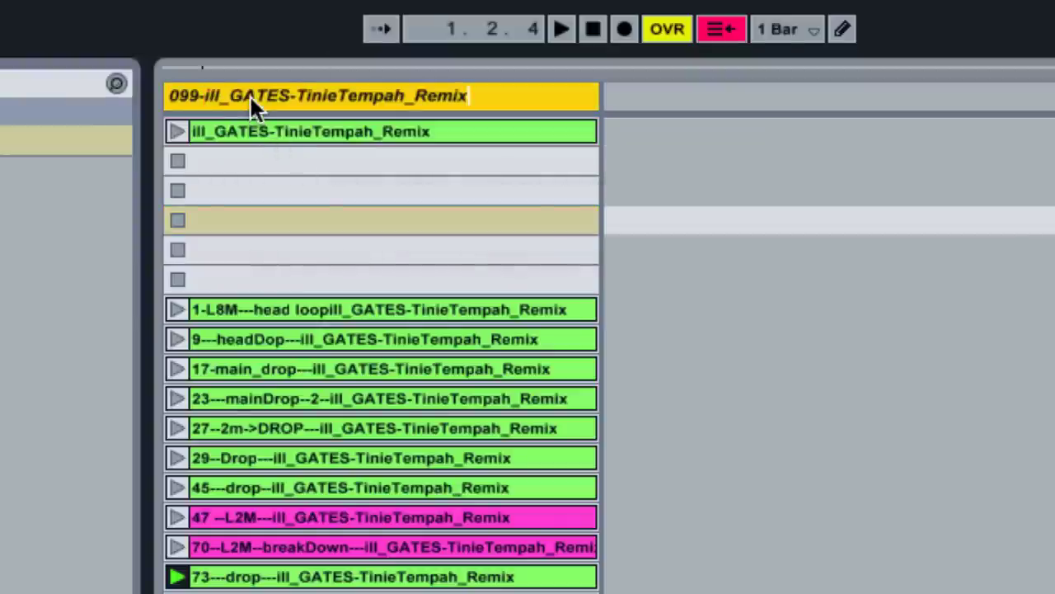
pyautogui.click(242, 197)
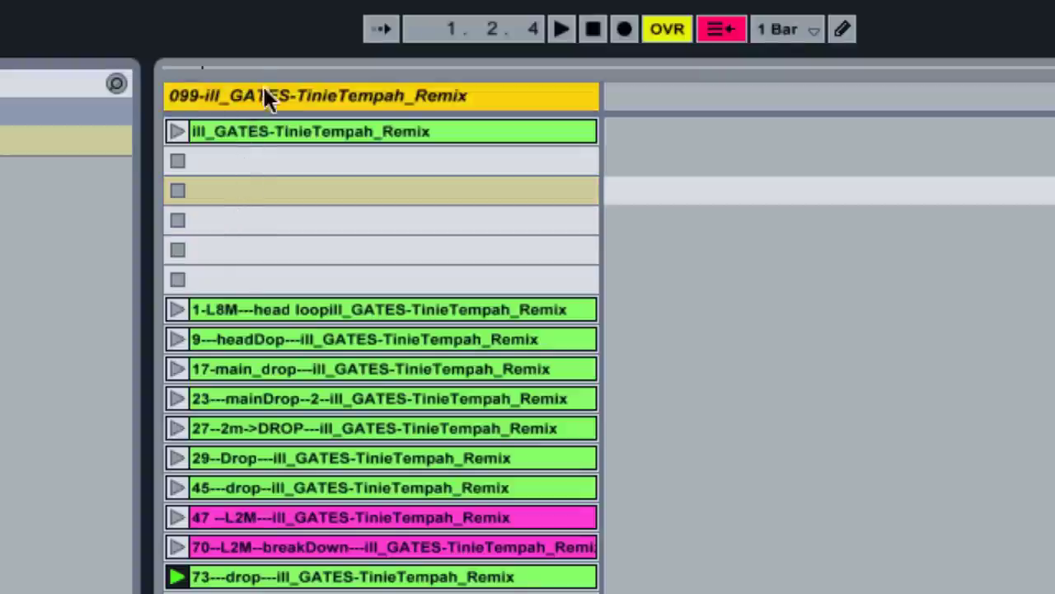
pyautogui.press('super+r')
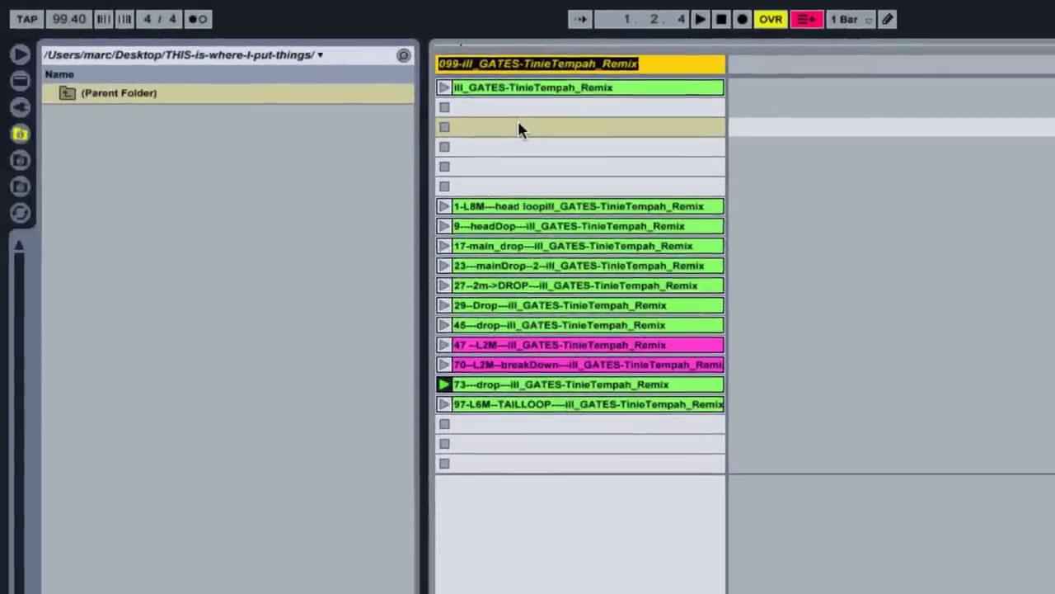
pyautogui.press('Return')
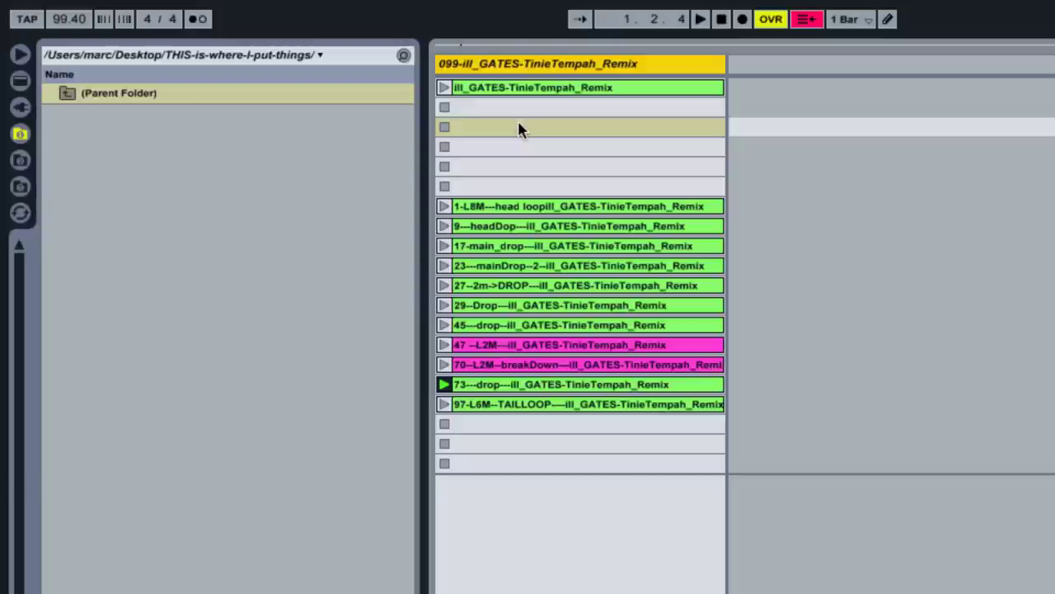
pyautogui.click(520, 206)
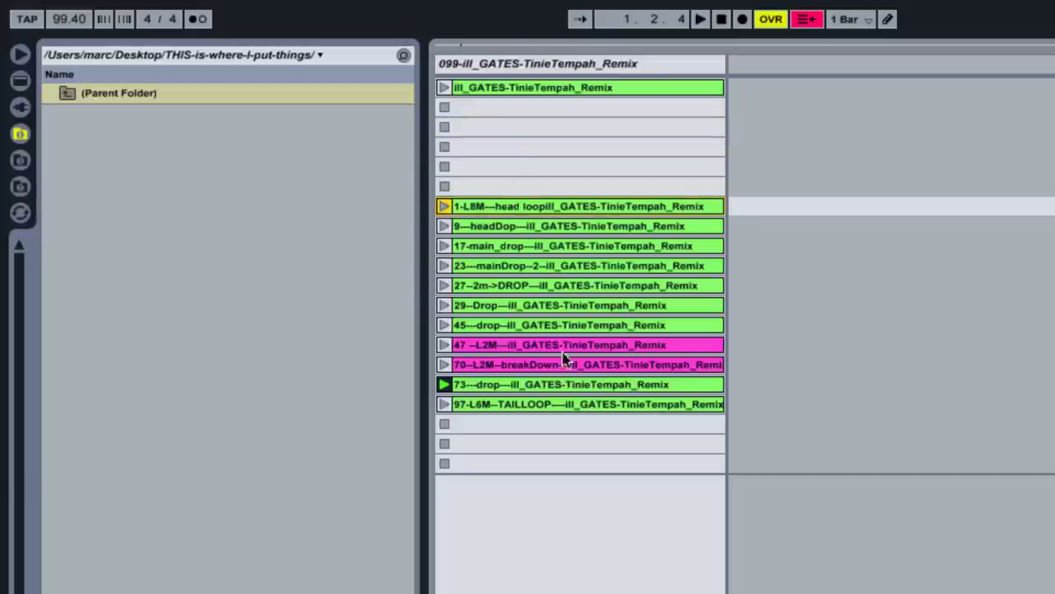
pyautogui.keyDown('shift'); pyautogui.click(548, 408); pyautogui.keyUp('shift')
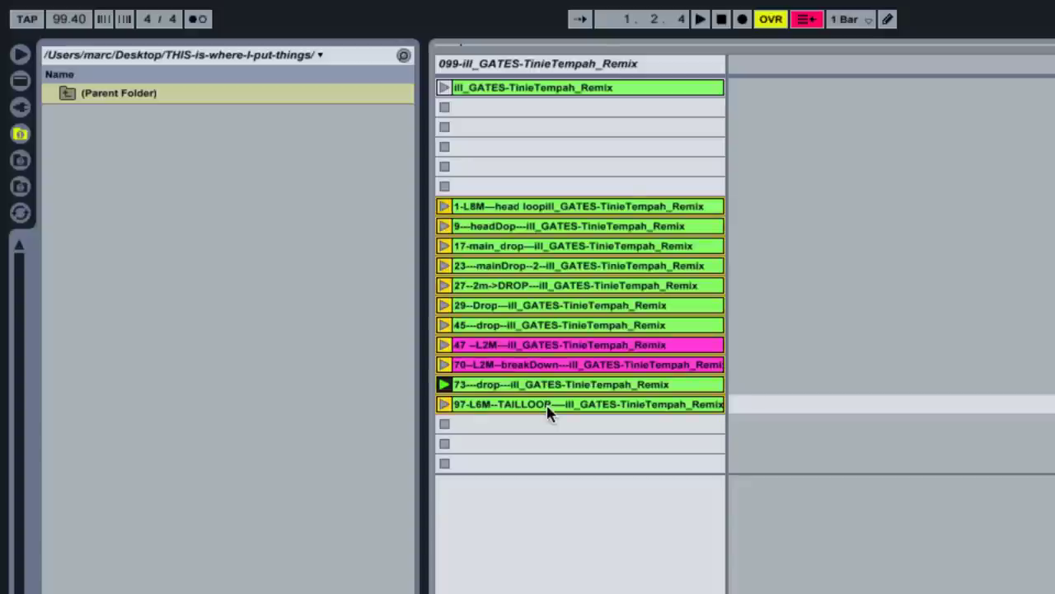
pyautogui.click(553, 167)
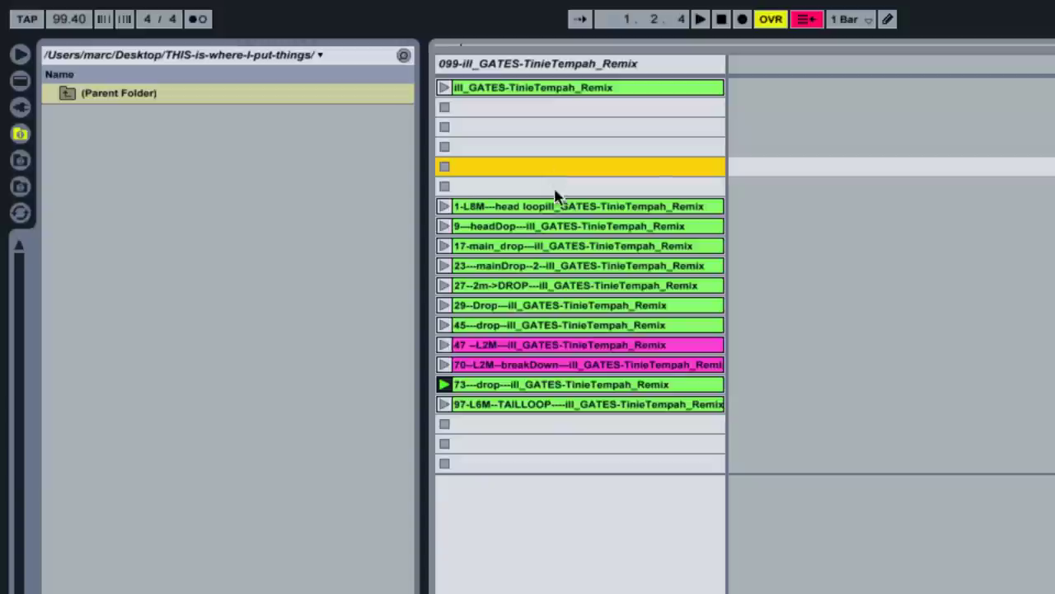
# - Save the clips from "1-L8M---head loop" through "97-L6M--TAILLOOP----" into the open folder as a set named "099-ill_GATES-TinieTempah_Remix"
pyautogui.click(558, 205)
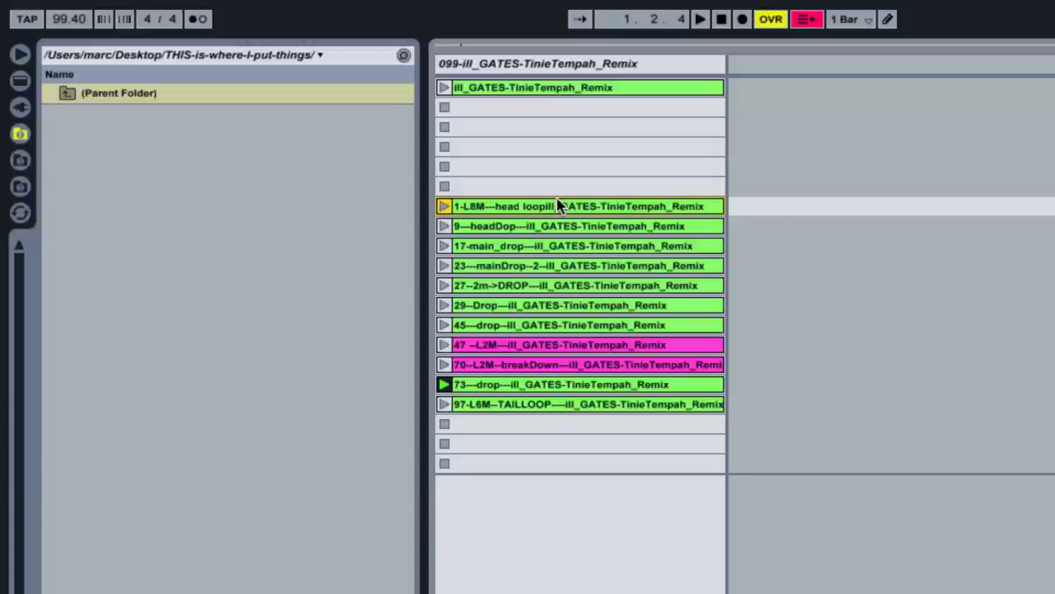
pyautogui.hotkey('shift', 'Down')
pyautogui.hotkey('shift', 'Down')
pyautogui.hotkey('shift', 'Down')
pyautogui.hotkey('shift', 'Down')
pyautogui.hotkey('shift', 'Down')
pyautogui.hotkey('shift', 'Down')
pyautogui.hotkey('shift', 'Down')
pyautogui.hotkey('shift', 'Down')
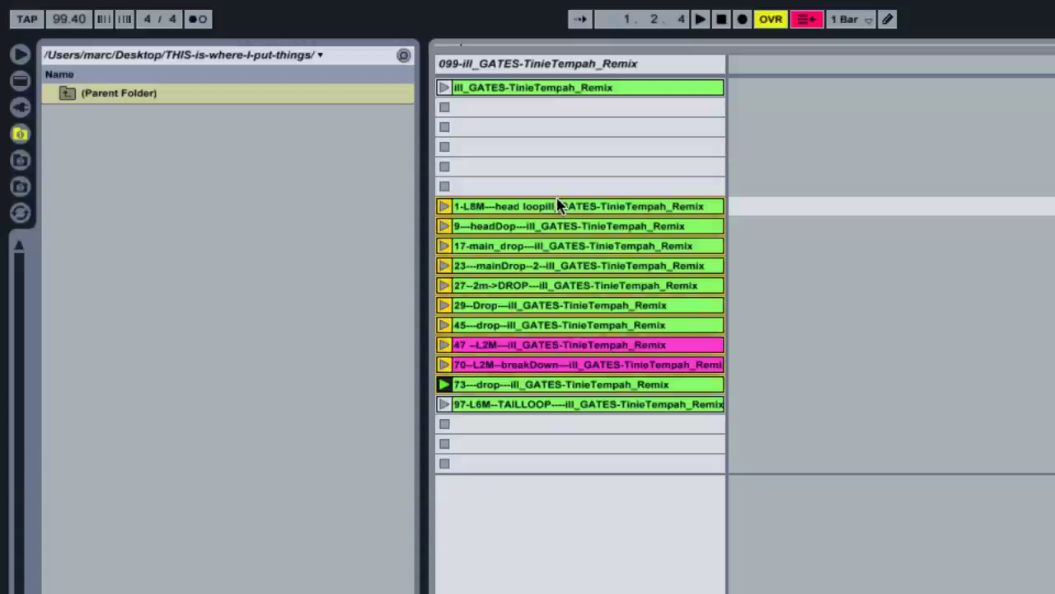
pyautogui.hotkey('shift', 'Down')
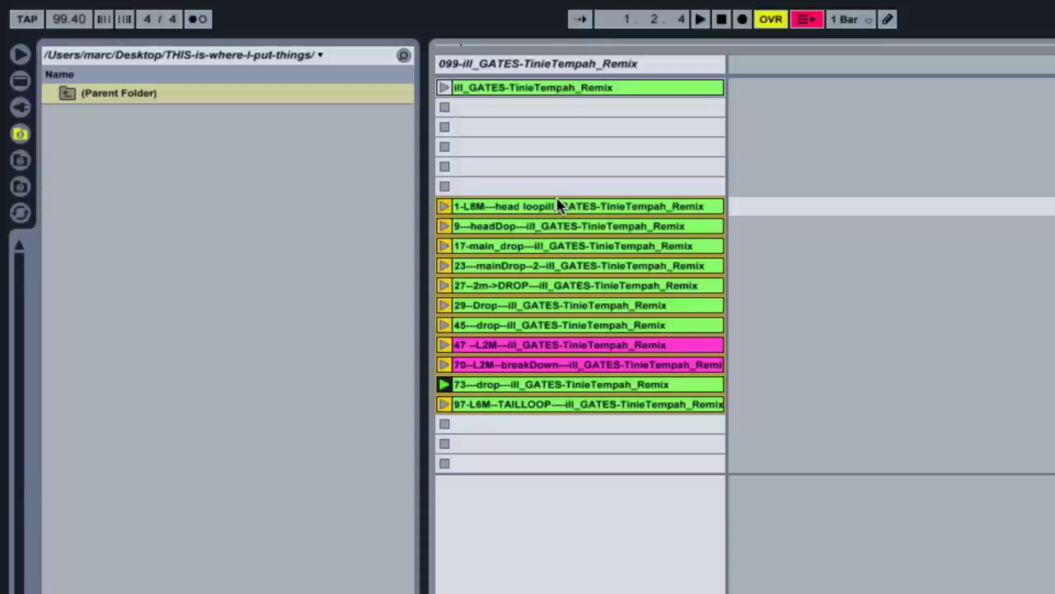
pyautogui.moveTo(559, 208); pyautogui.dragTo(100, 154)
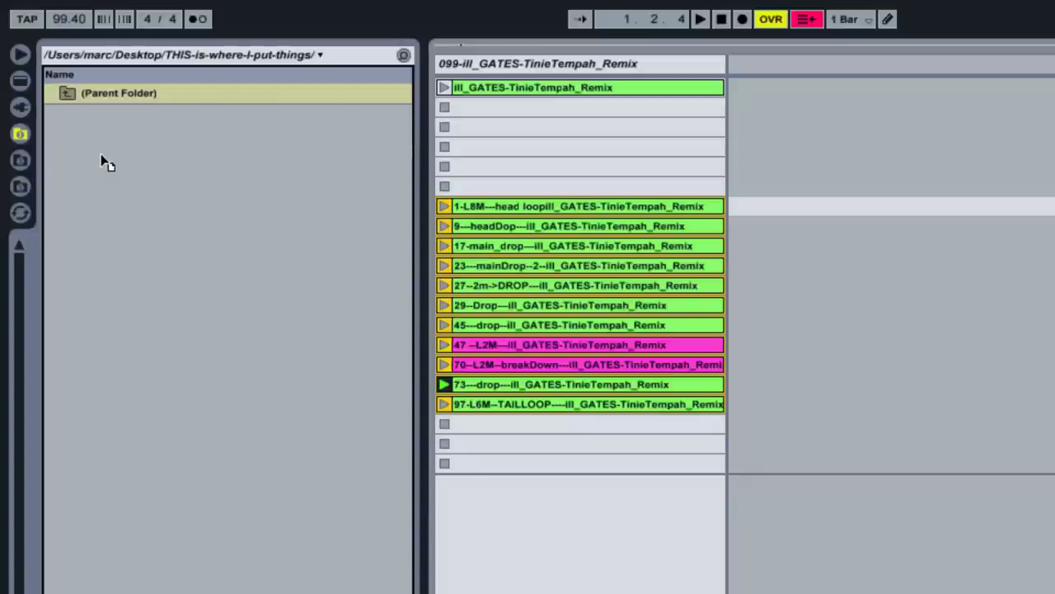
pyautogui.moveTo(107, 162); pyautogui.dragTo(102, 160)
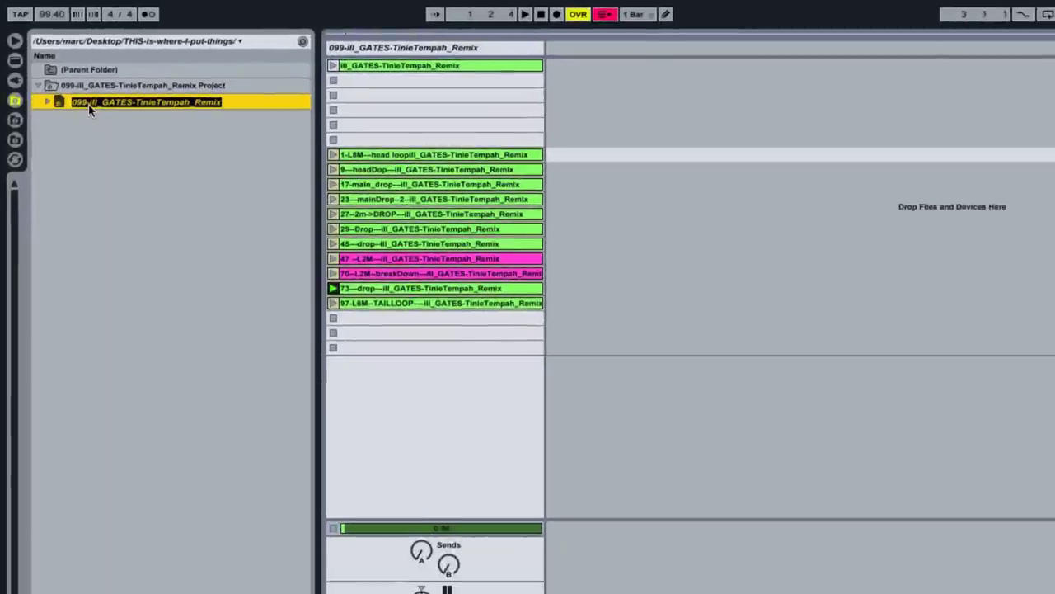
pyautogui.press('Return')
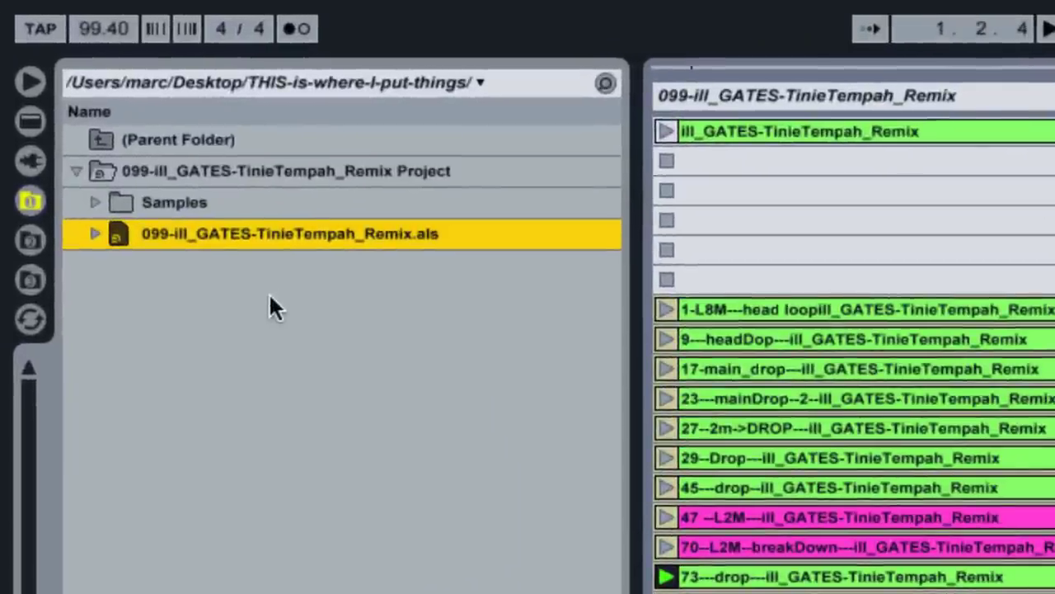
# - Examine the saved project's Samples and Imported folders for the collected audio file
pyautogui.click(96, 202)
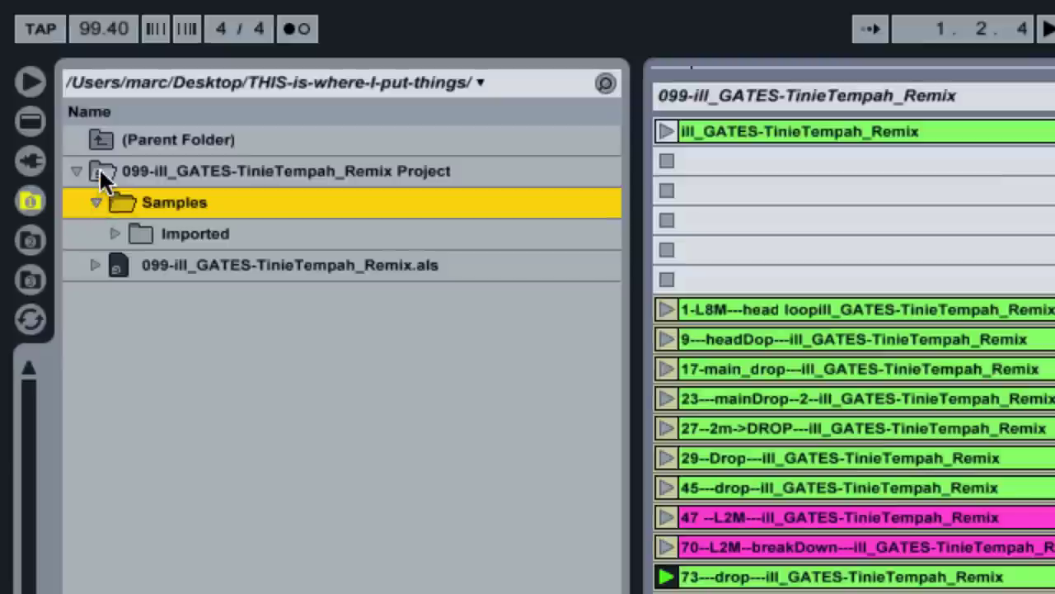
pyautogui.click(99, 173)
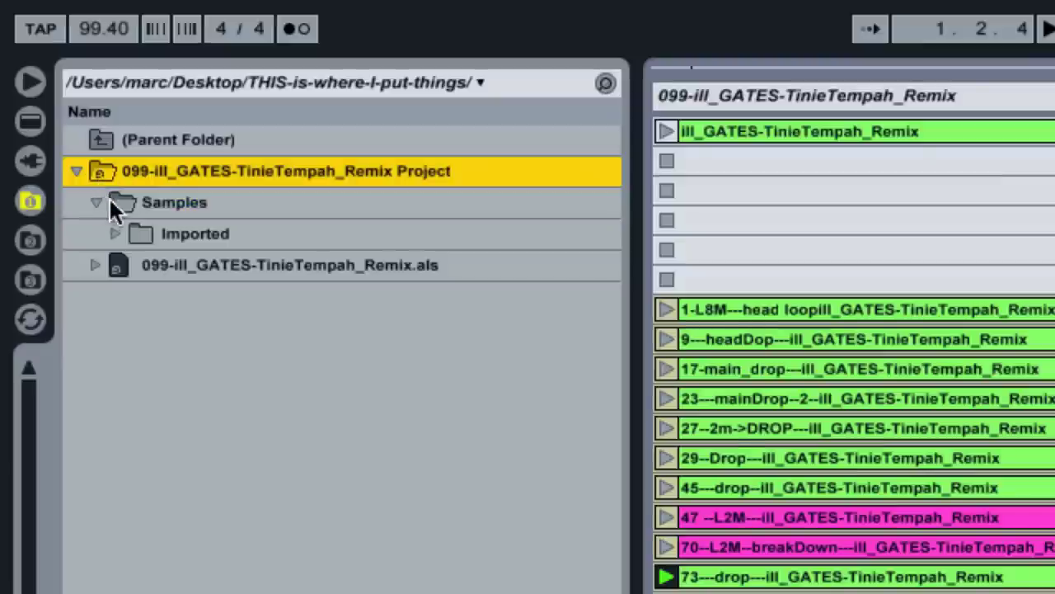
pyautogui.click(111, 232)
pyautogui.click(143, 201)
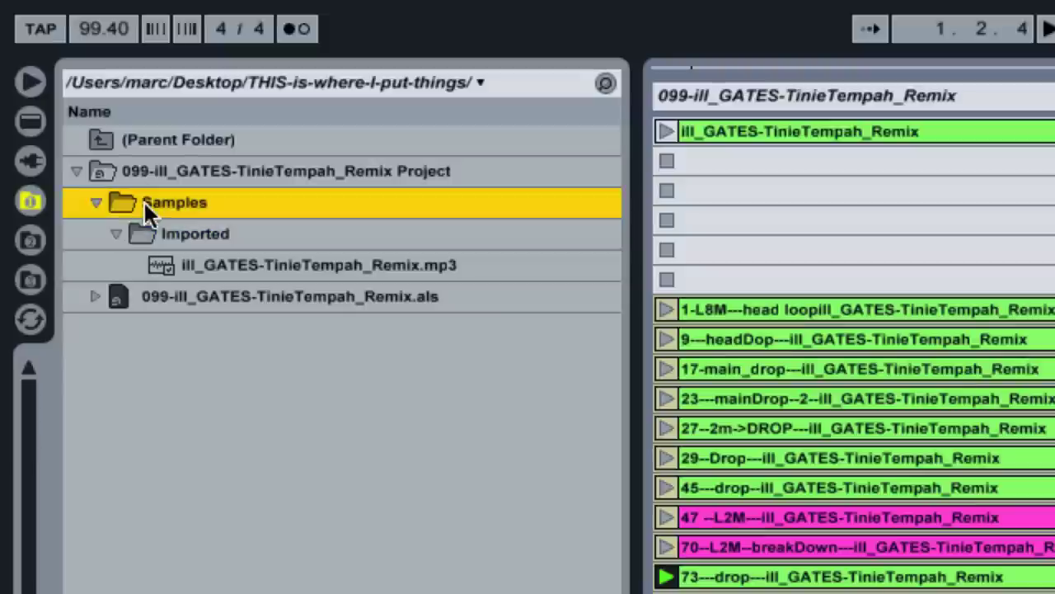
pyautogui.click(161, 234)
pyautogui.click(181, 265)
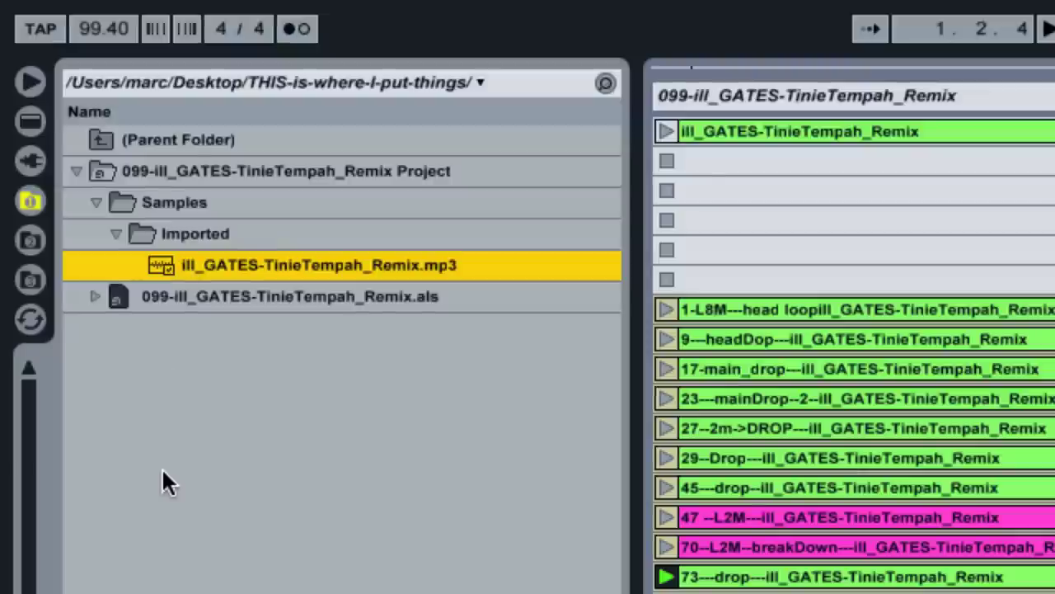
# - Load the saved "099-ill_GATES-TinieTempah_Remix" set's clips into the 2 Audio track from scene 8 and add audio tracks 3, 4 and 5
pyautogui.click(803, 262)
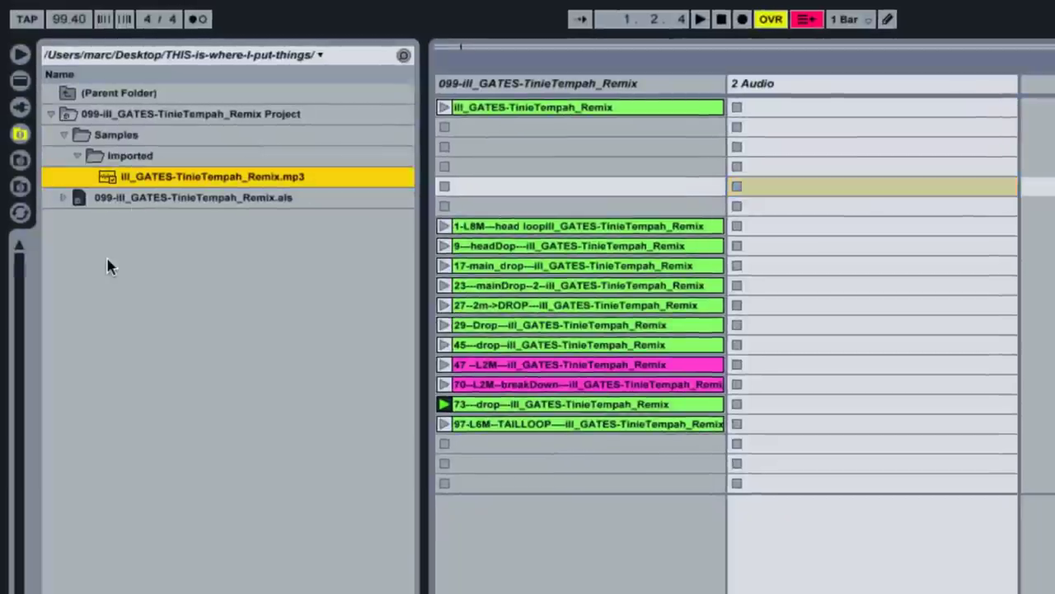
pyautogui.click(100, 202)
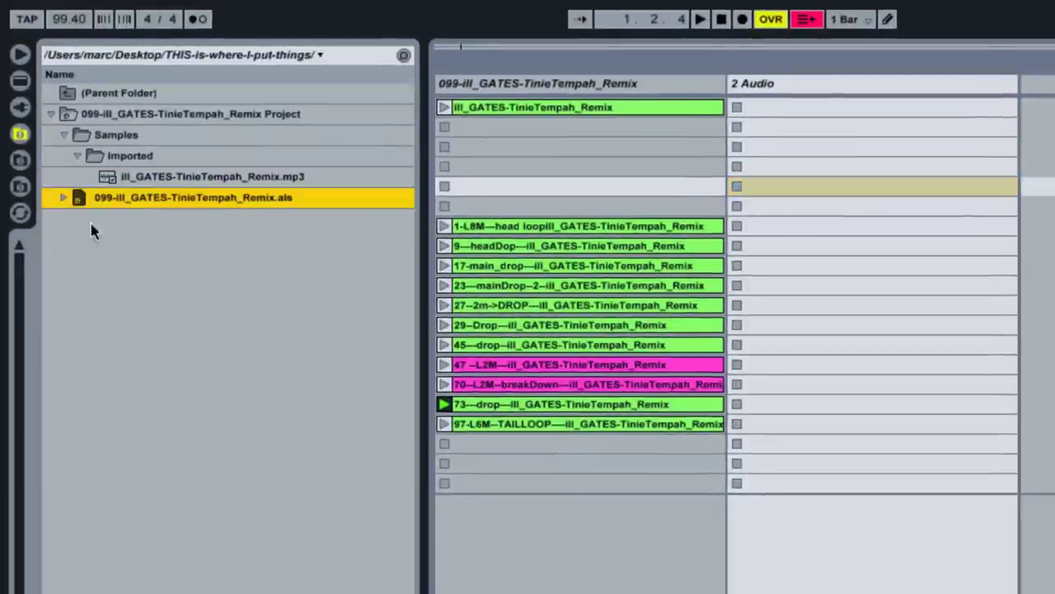
pyautogui.moveTo(95, 198); pyautogui.dragTo(871, 245)
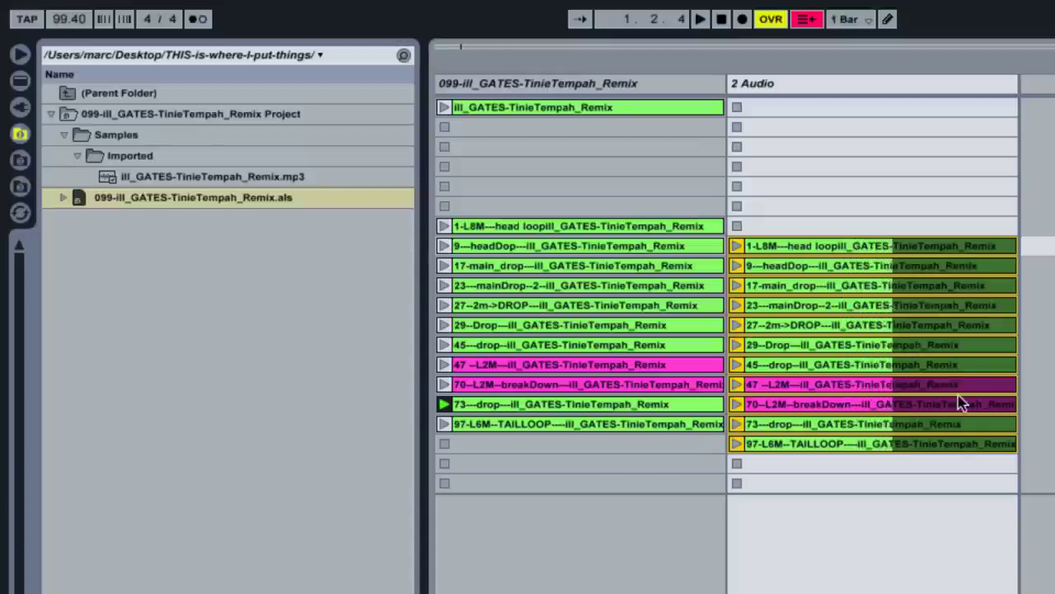
pyautogui.click(903, 190)
pyautogui.press('super+t')
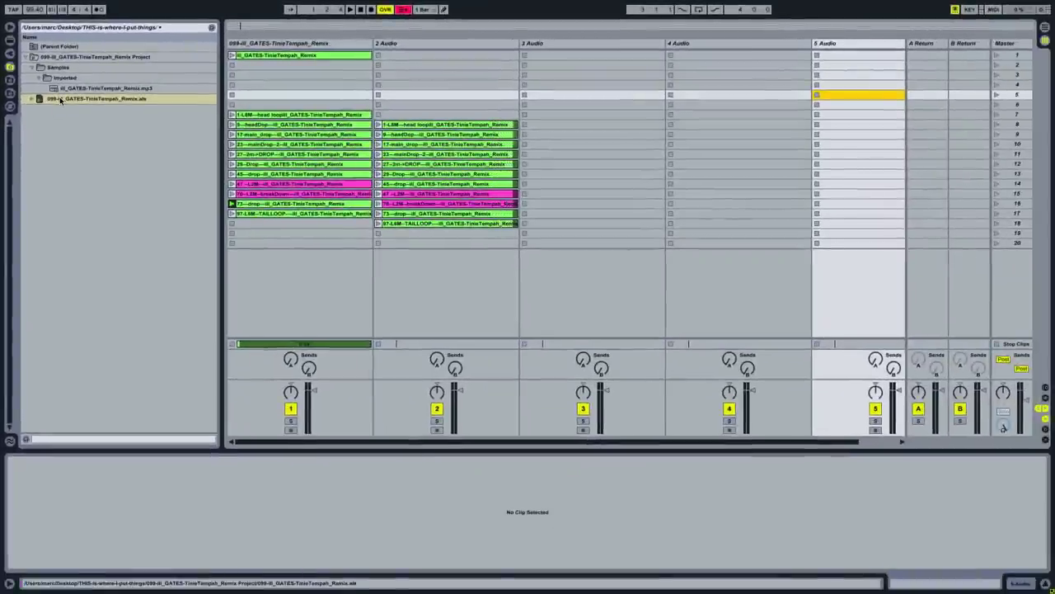
# - Load the saved clip set again into the first track, placing the clips directly below its "97-L6M--TAILLOOP" clip from scene 18
pyautogui.moveTo(54, 97); pyautogui.dragTo(335, 235)
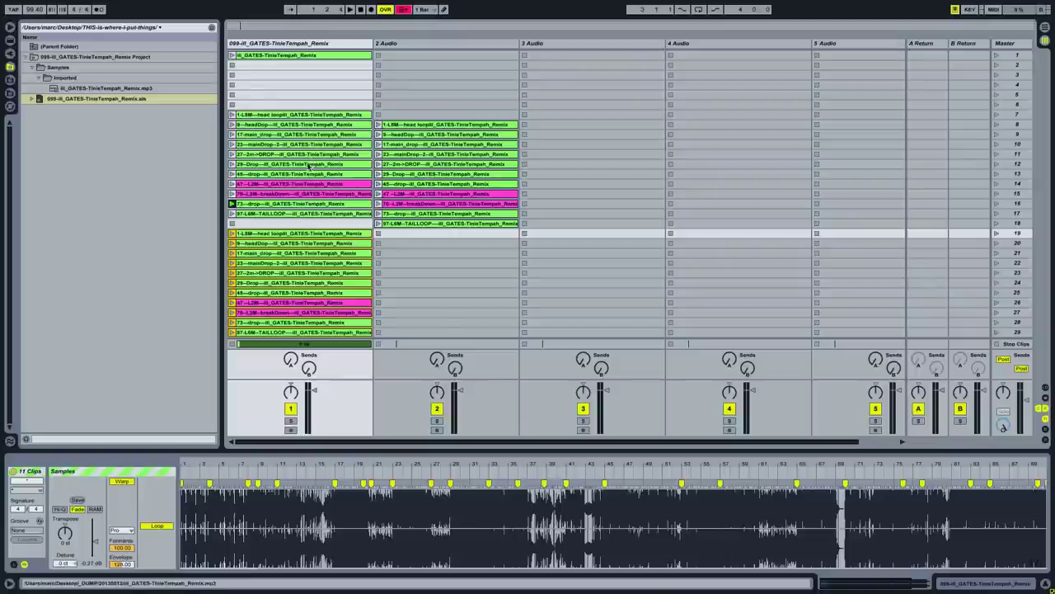
pyautogui.moveTo(271, 237); pyautogui.dragTo(271, 227)
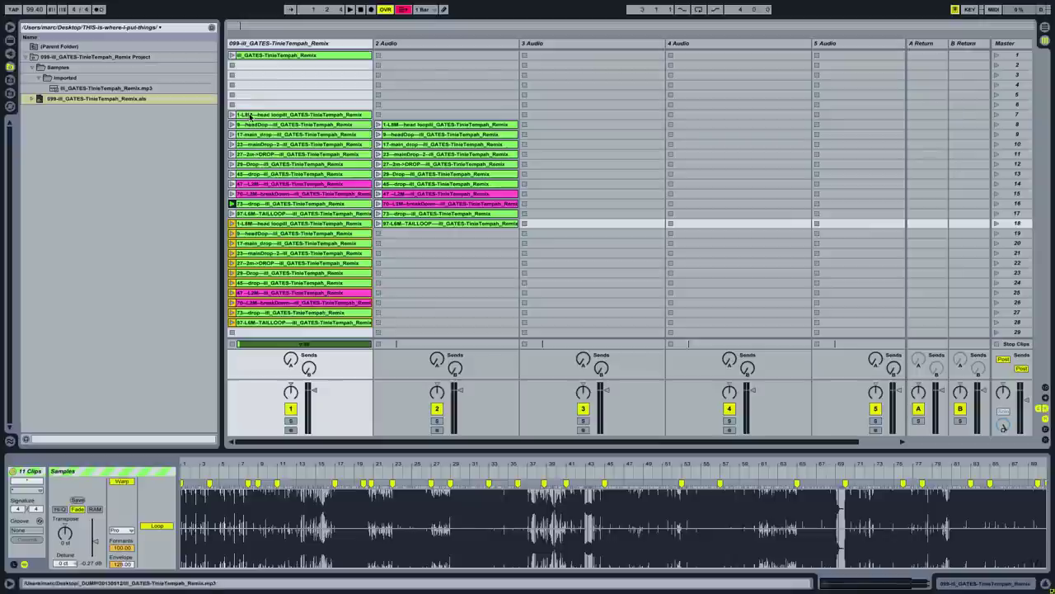
# - Examine the clips in the first track one by one, from the "1-L8M---head loop" clip to the start of the second set
pyautogui.click(247, 116)
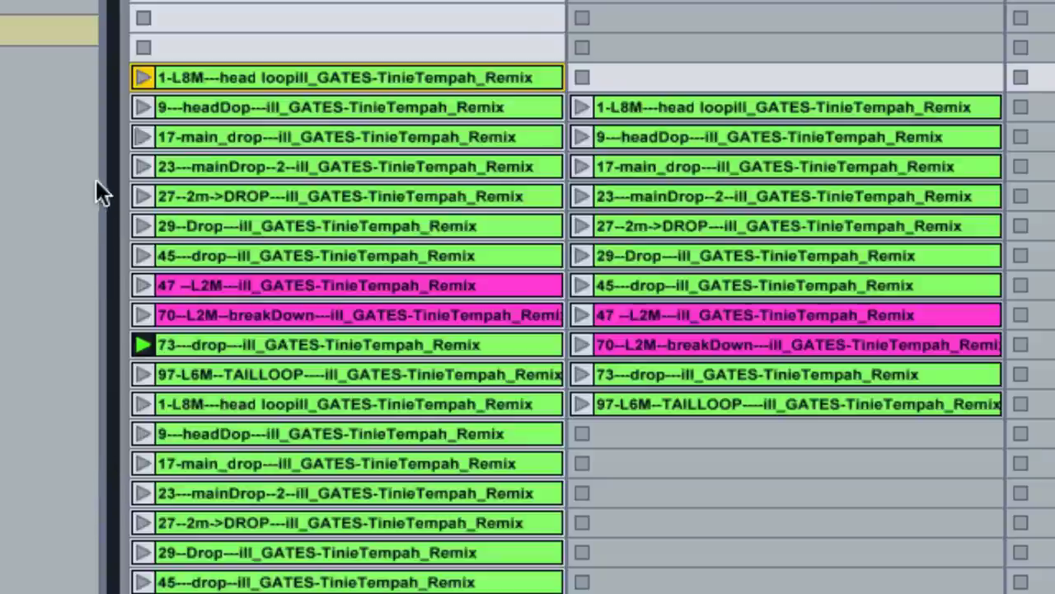
pyautogui.click(186, 107)
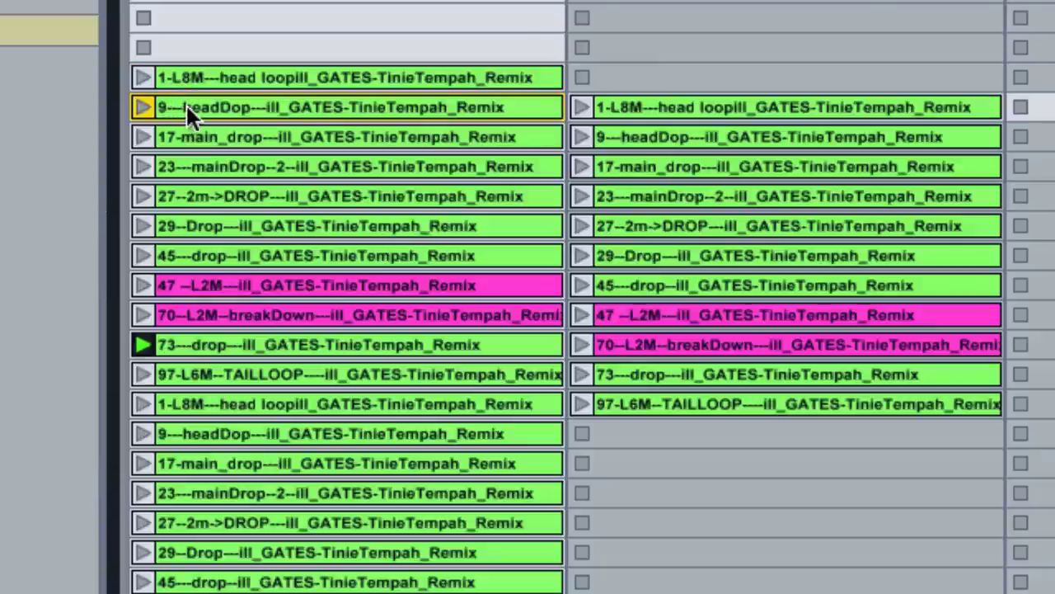
pyautogui.click(191, 76)
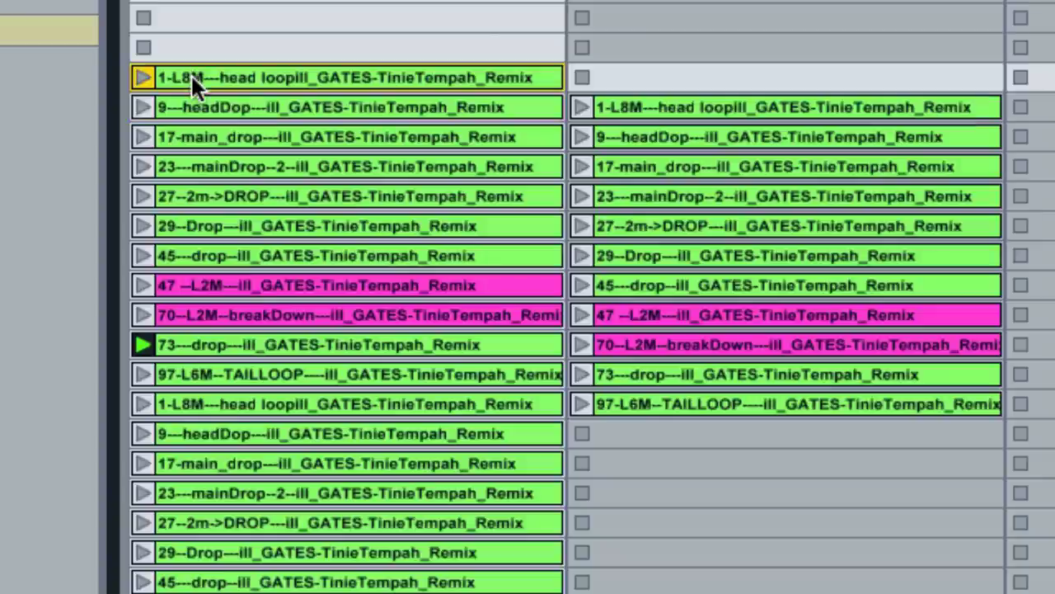
pyautogui.click(190, 108)
pyautogui.click(190, 138)
pyautogui.click(191, 162)
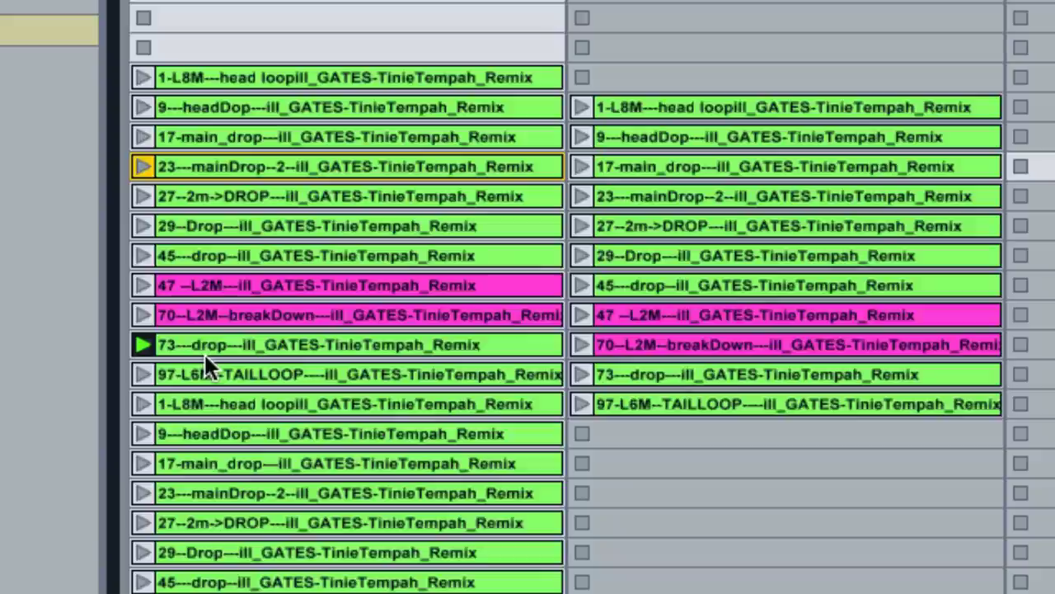
pyautogui.click(195, 394)
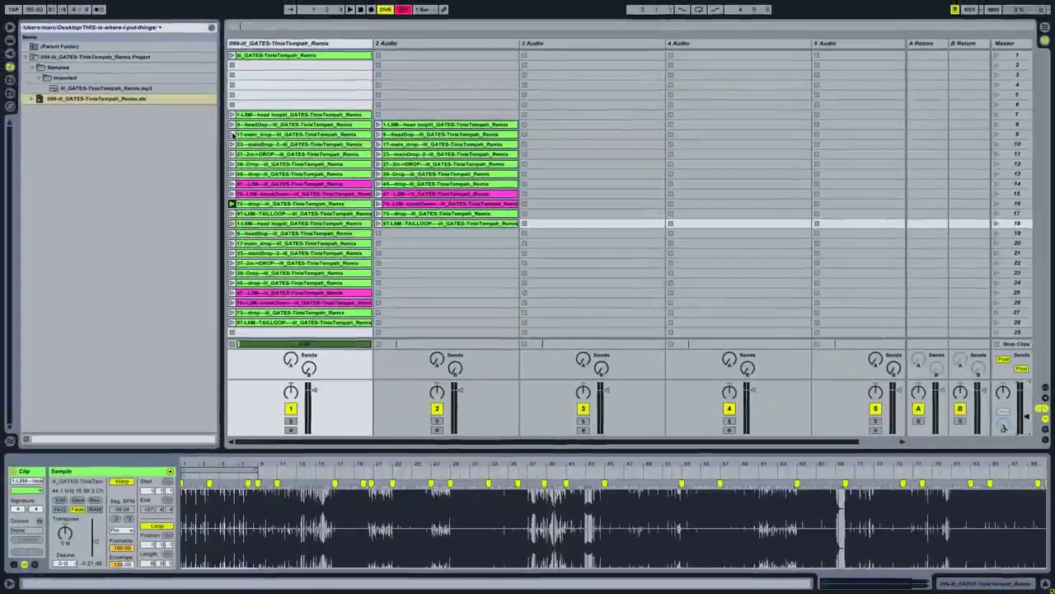
# - Launch the "17-main_drop" clip and examine the first track's assignable controls in MIDI map mode and key map mode
pyautogui.click(233, 135)
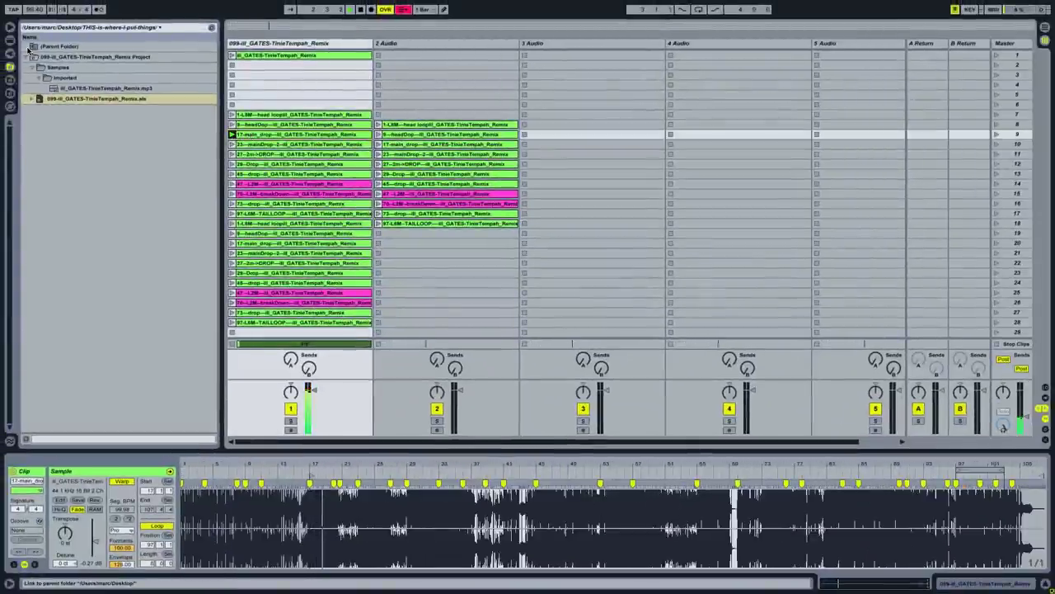
pyautogui.press('super+m')
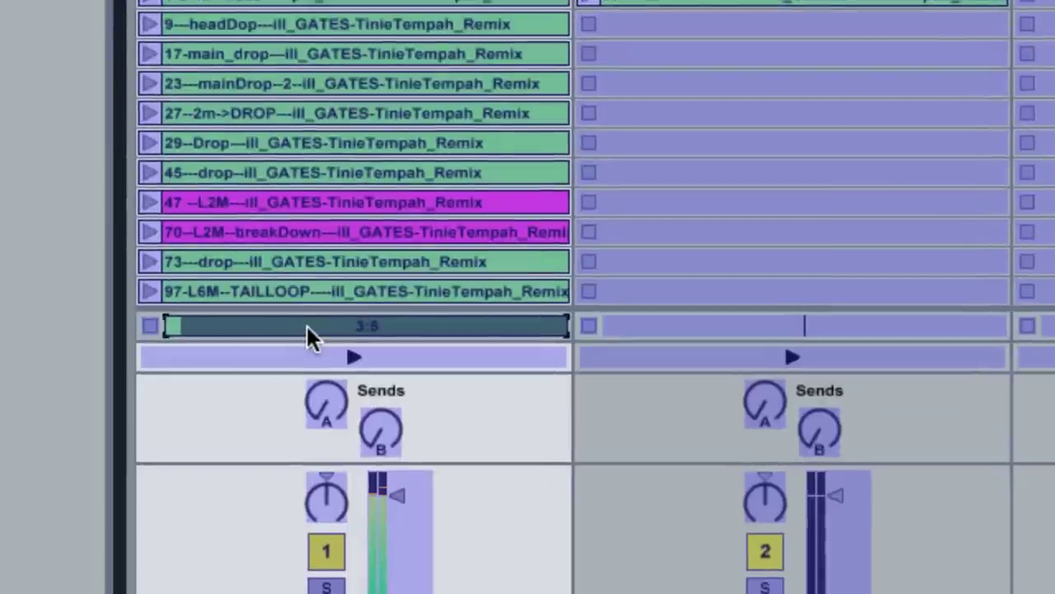
pyautogui.press('super+m')
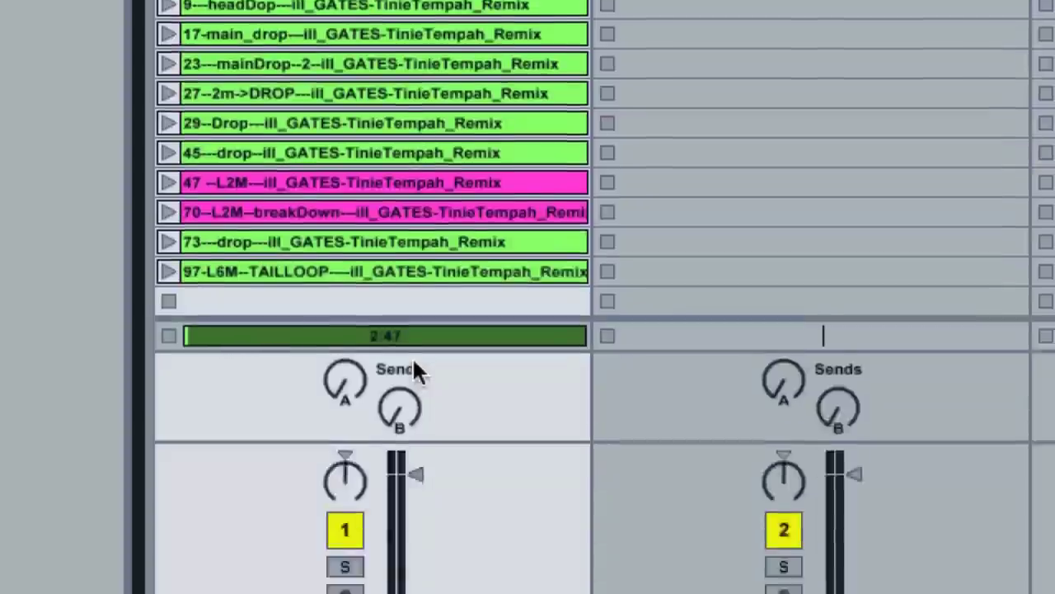
pyautogui.press('super+m')
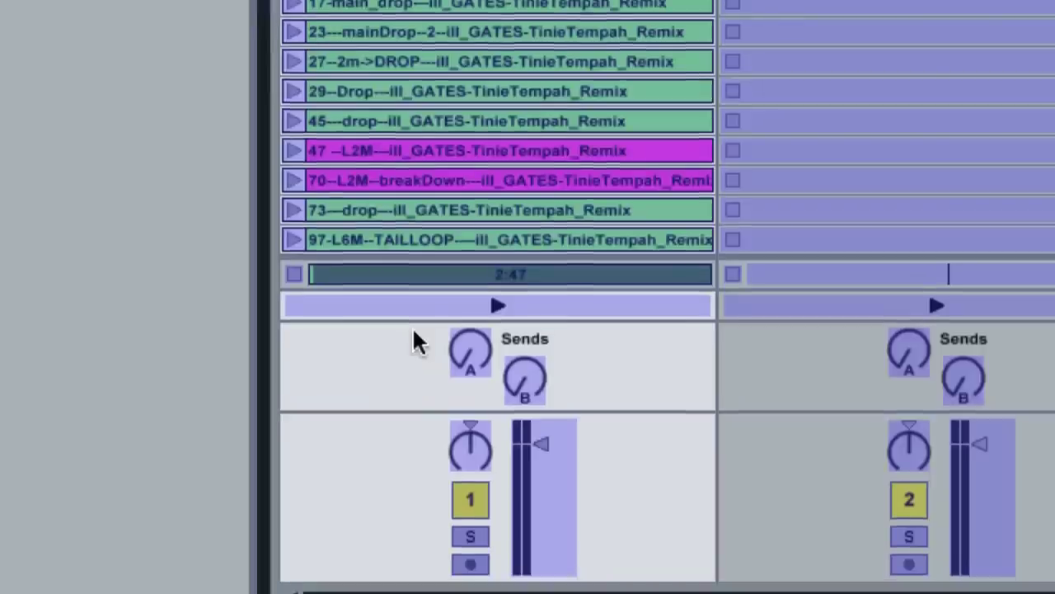
pyautogui.click(436, 276)
pyautogui.press('super+m')
pyautogui.press('super+k')
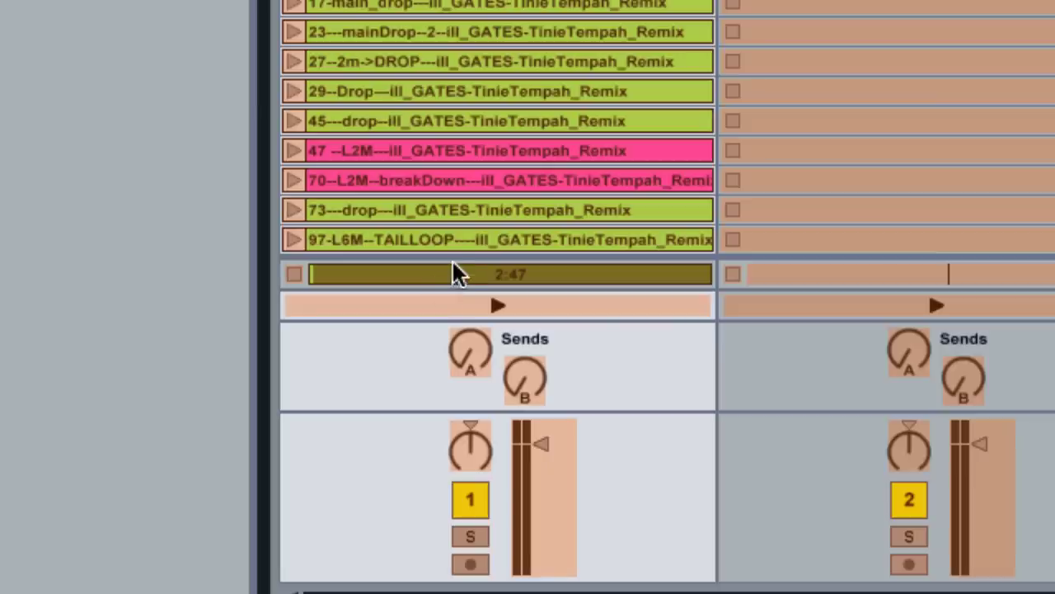
pyautogui.press('super+k')
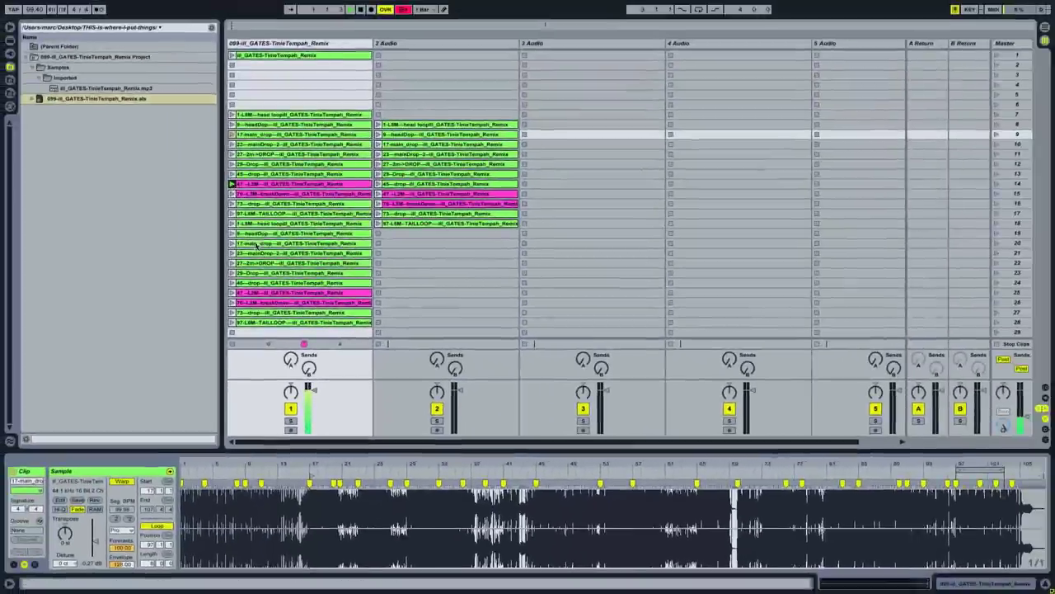
pyautogui.click(446, 293)
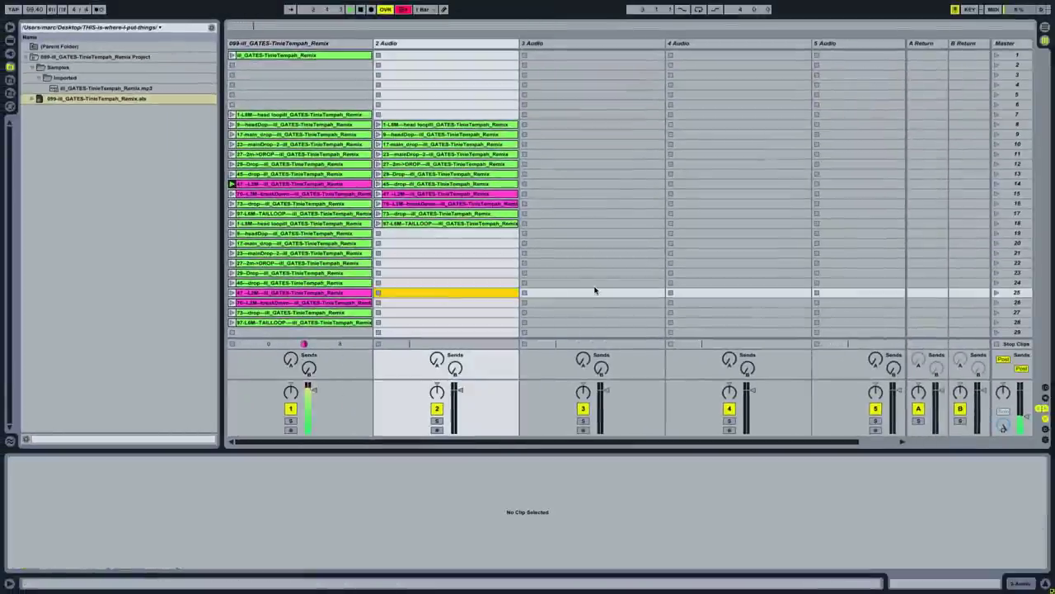
pyautogui.click(602, 283)
pyautogui.click(706, 244)
pyautogui.click(483, 254)
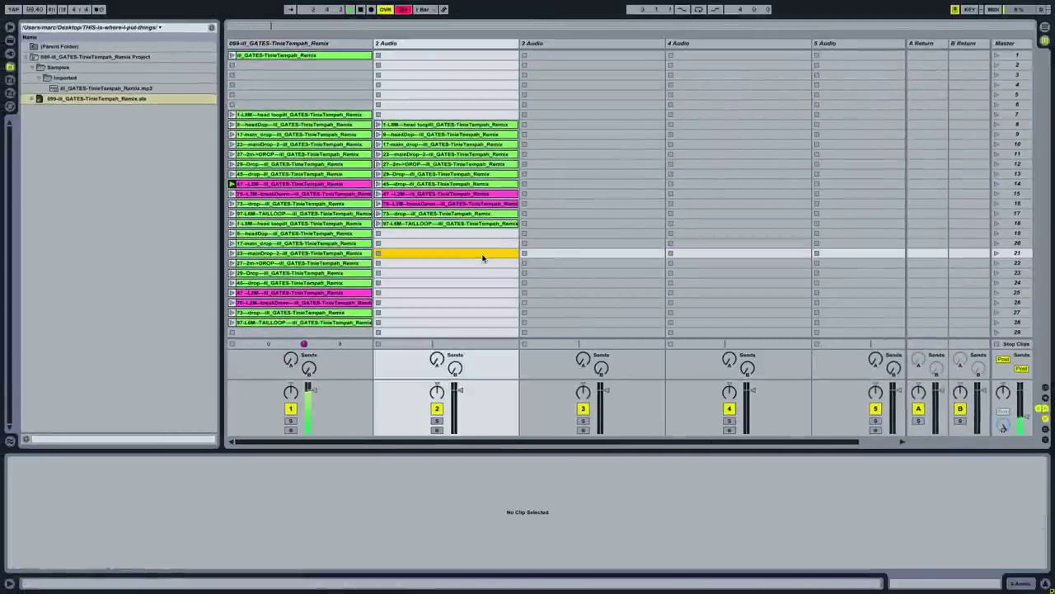
pyautogui.press('super+z')
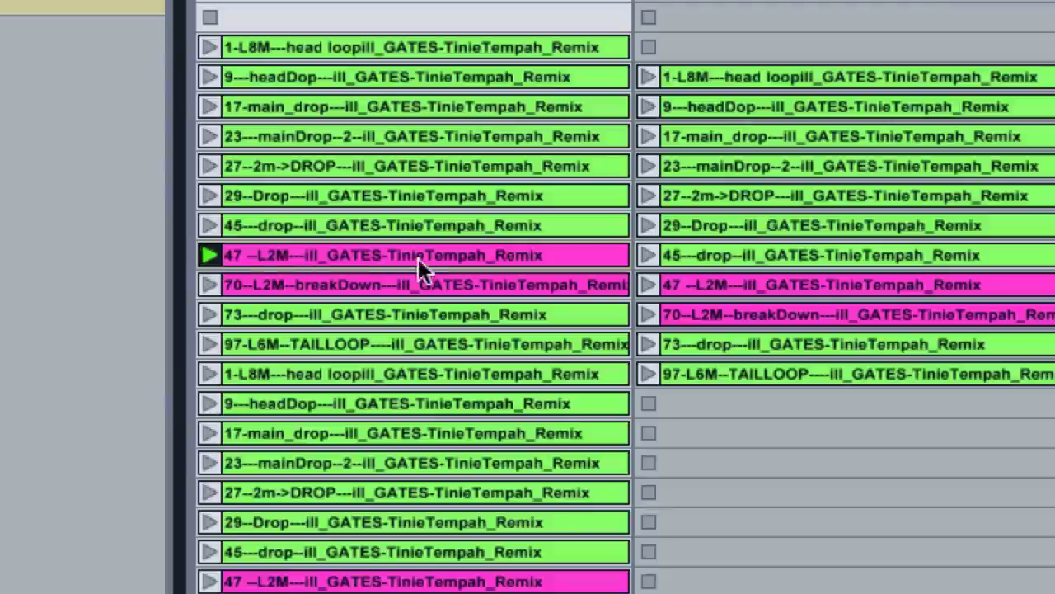
# - Colour the first track's "1-L8M---head loop" clip blue and its "9---headDop" clip light salmon-orange, launching each one
pyautogui.rightClick(274, 47)
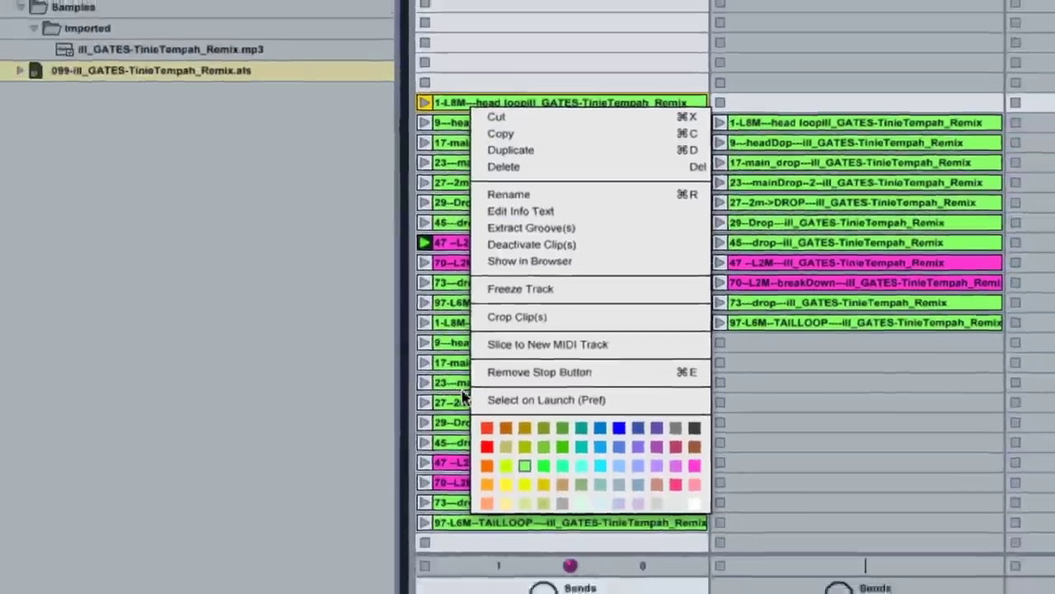
pyautogui.click(601, 444)
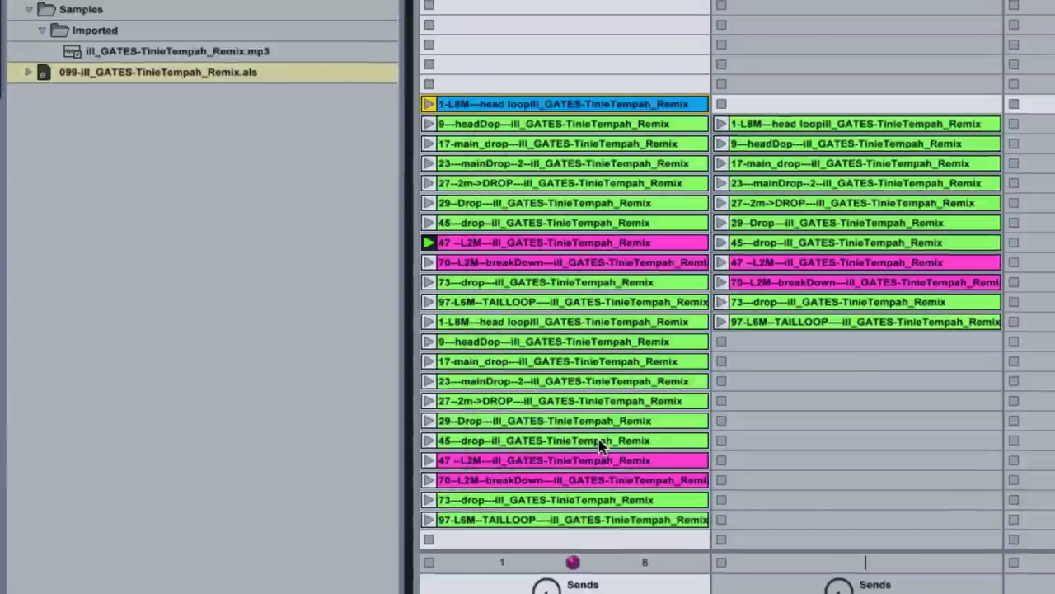
pyautogui.click(429, 104)
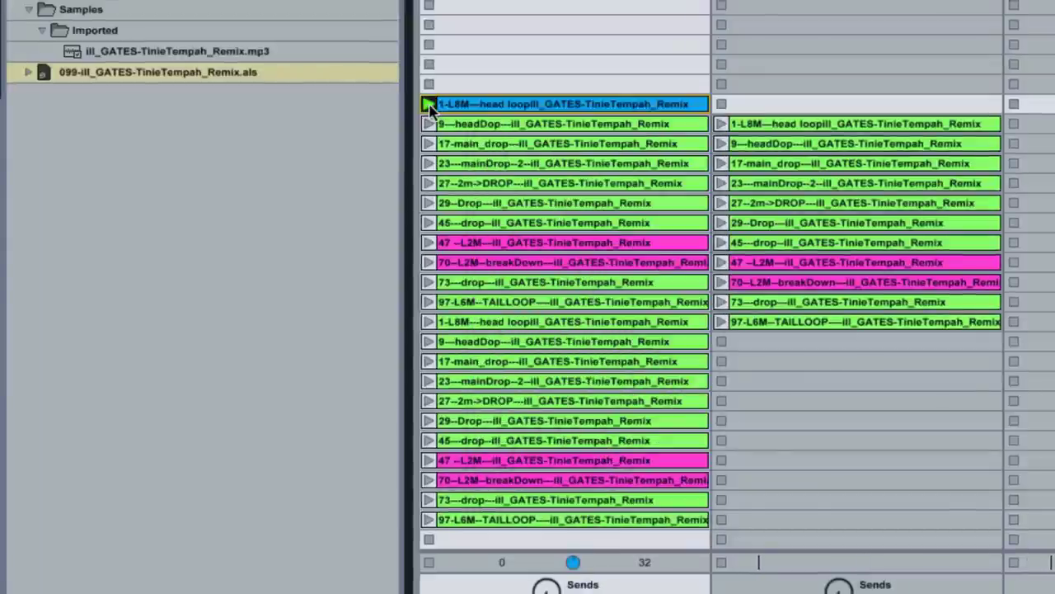
pyautogui.click(429, 124)
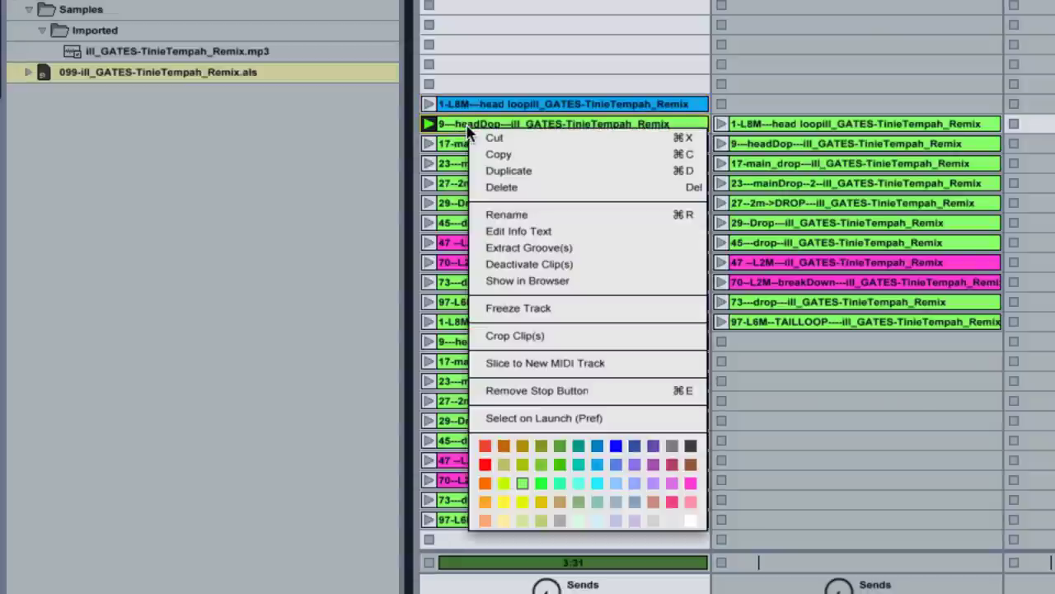
pyautogui.rightClick(467, 128)
pyautogui.click(483, 518)
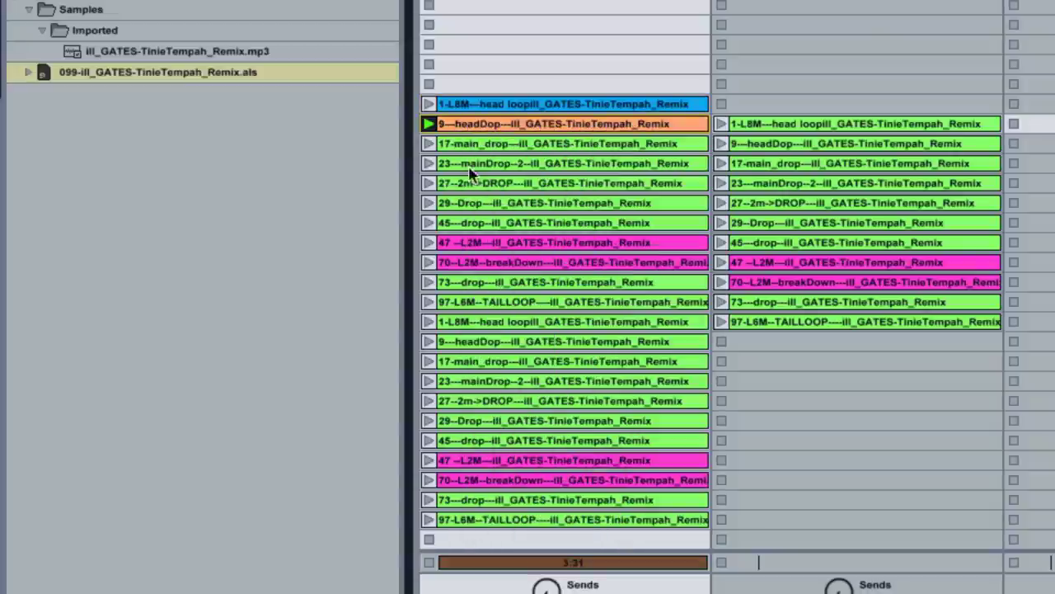
# - Launch the "17-main_drop" and "23---mainDrop--2" clips in the first track and colour both dark orange
pyautogui.click(429, 143)
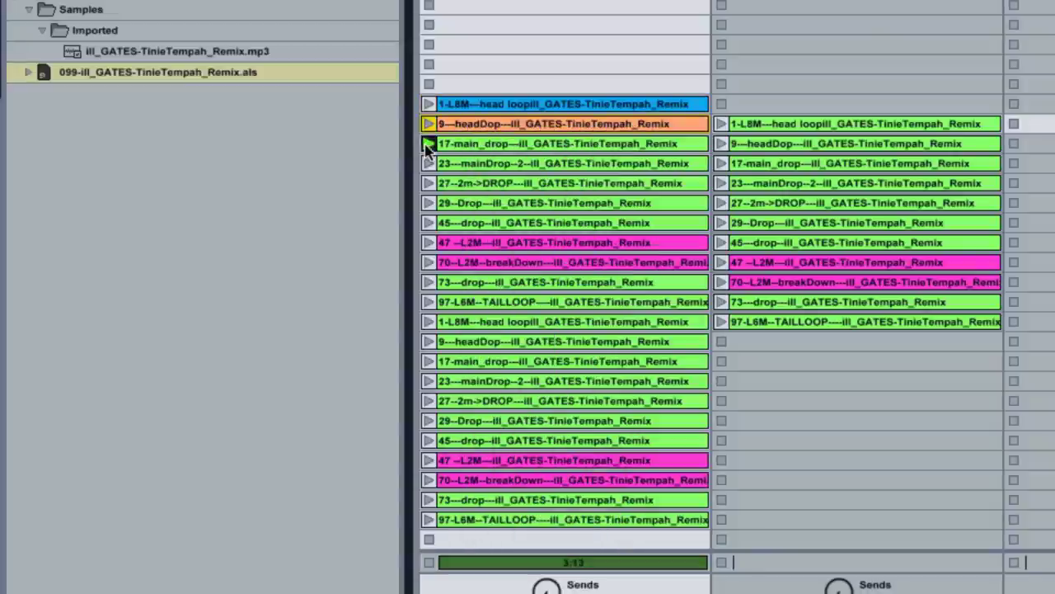
pyautogui.rightClick(471, 148)
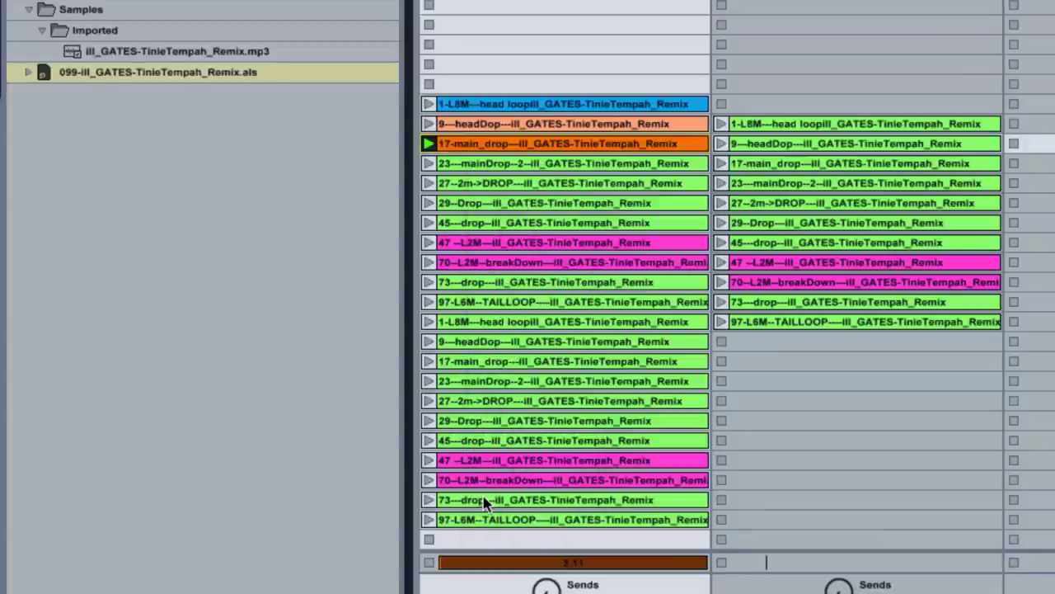
pyautogui.click(488, 500)
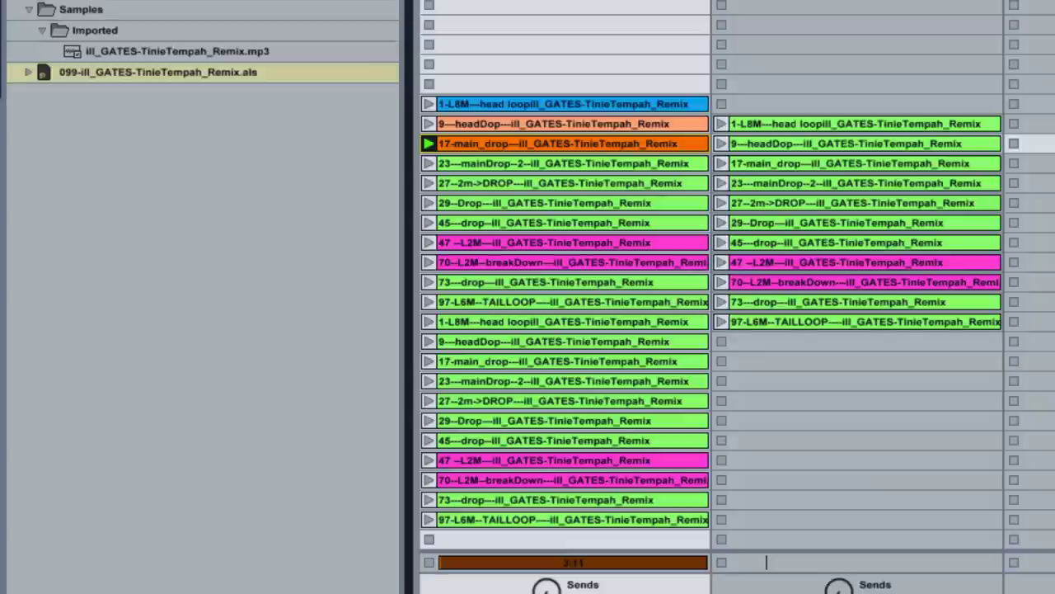
pyautogui.click(428, 163)
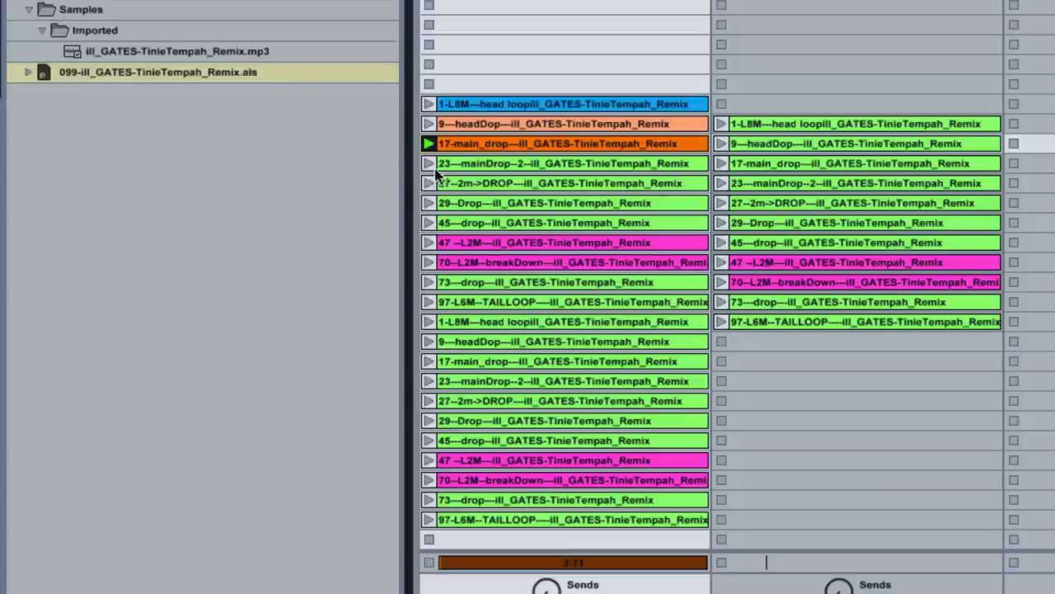
pyautogui.rightClick(478, 164)
pyautogui.click(492, 538)
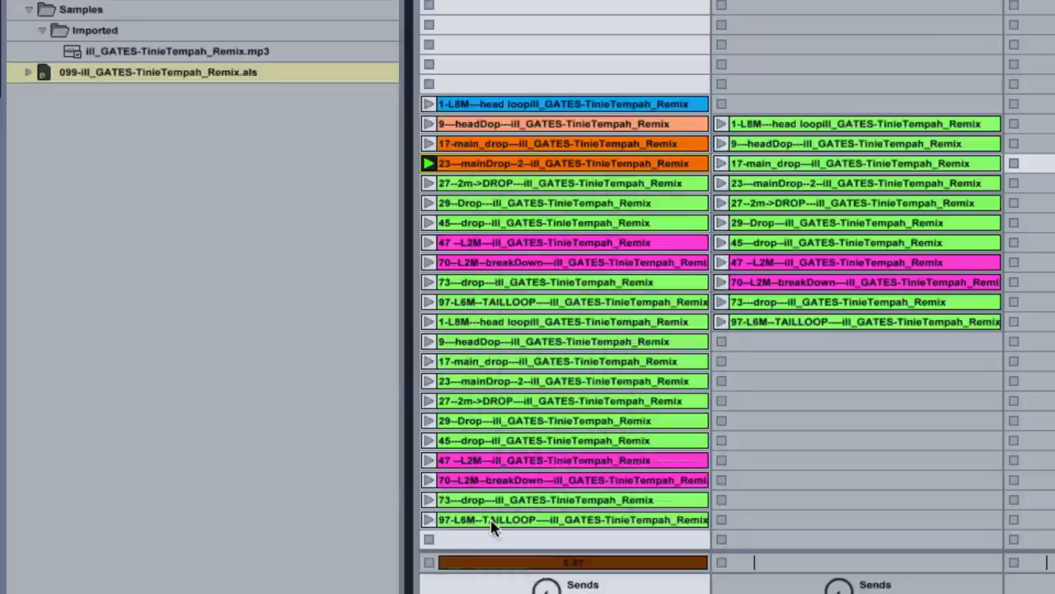
# - Launch the "27--2m->DROP" clip in the first track and colour it light amber-orange
pyautogui.click(429, 183)
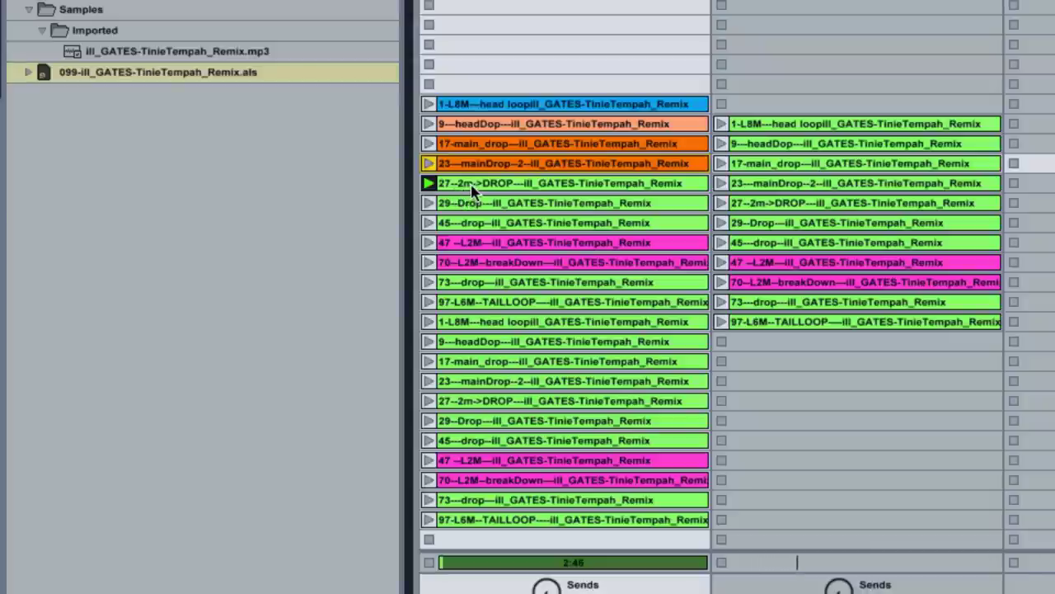
pyautogui.rightClick(521, 190)
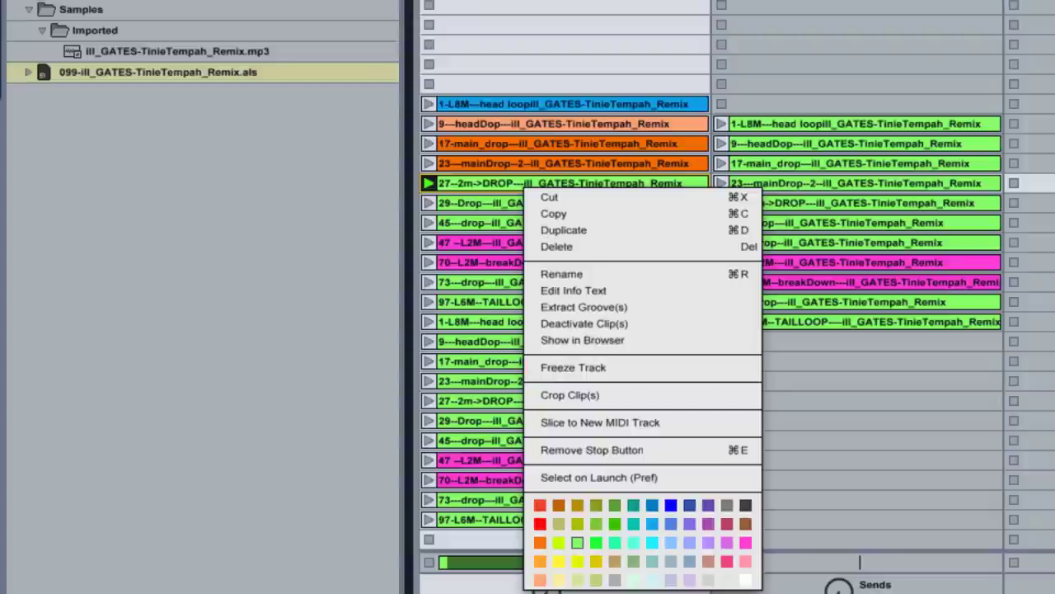
pyautogui.click(544, 563)
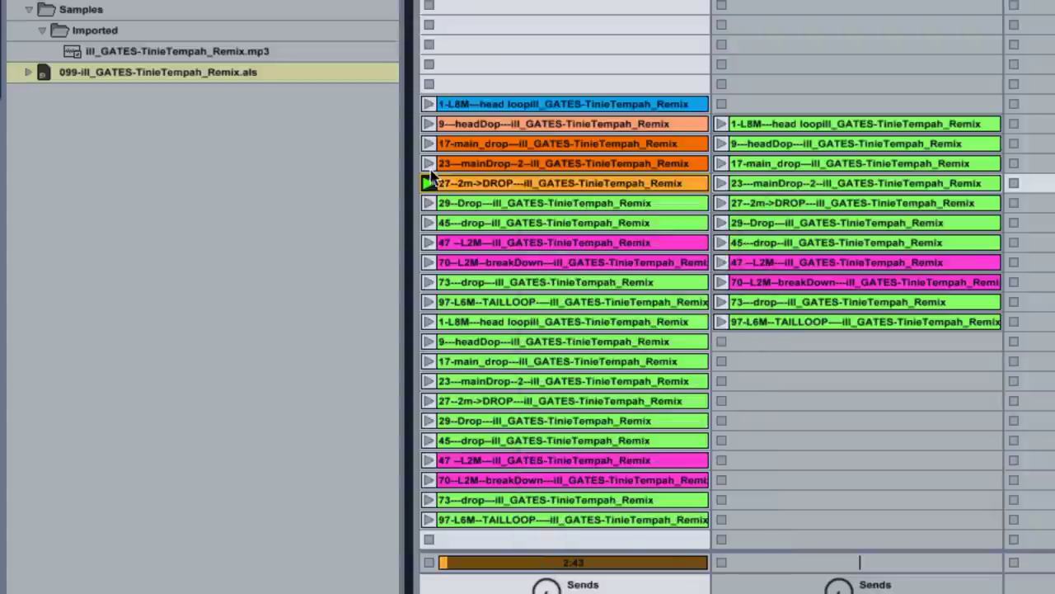
# - Colour the first track's "29--Drop" clip dark orange and launch the "45---drop" clip
pyautogui.click(456, 204)
pyautogui.rightClick(456, 204)
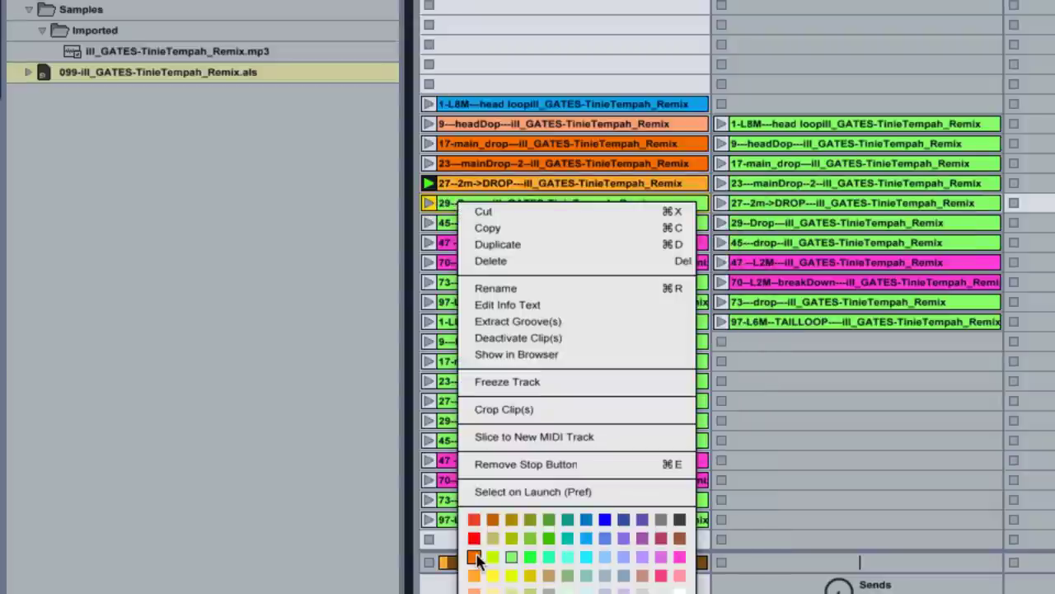
pyautogui.click(479, 563)
pyautogui.click(429, 223)
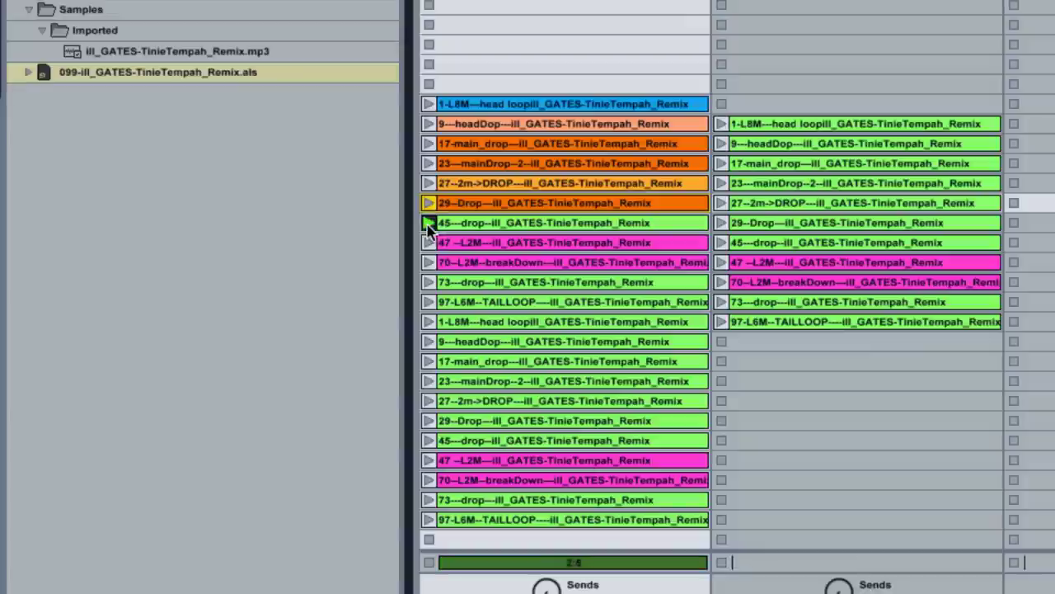
# - Colour the first track's "45---drop" clip dark orange and launch the "47 --L2M" clip
pyautogui.click(479, 226)
pyautogui.rightClick(478, 229)
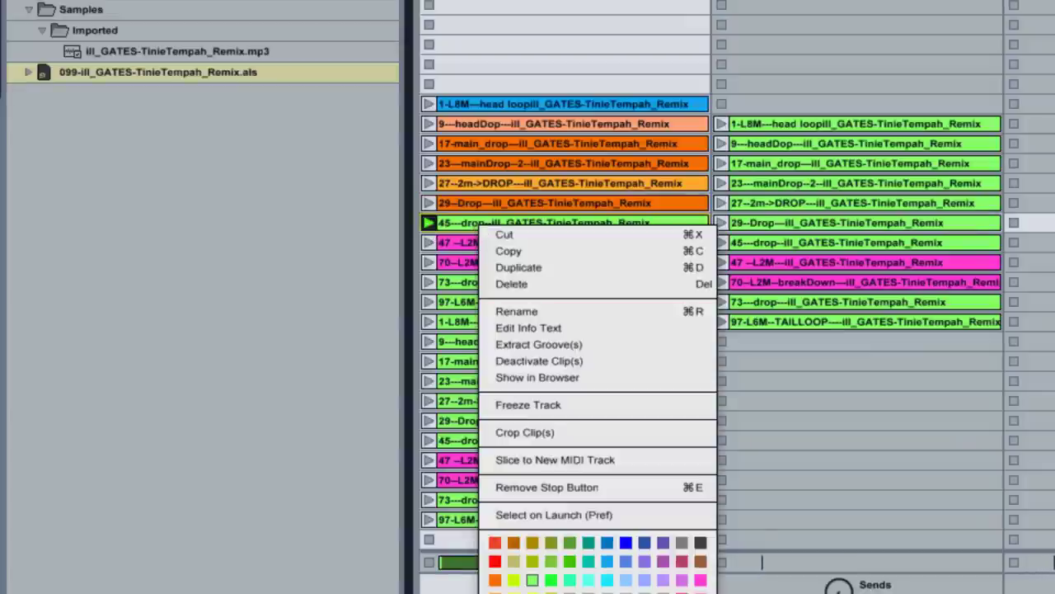
pyautogui.click(495, 581)
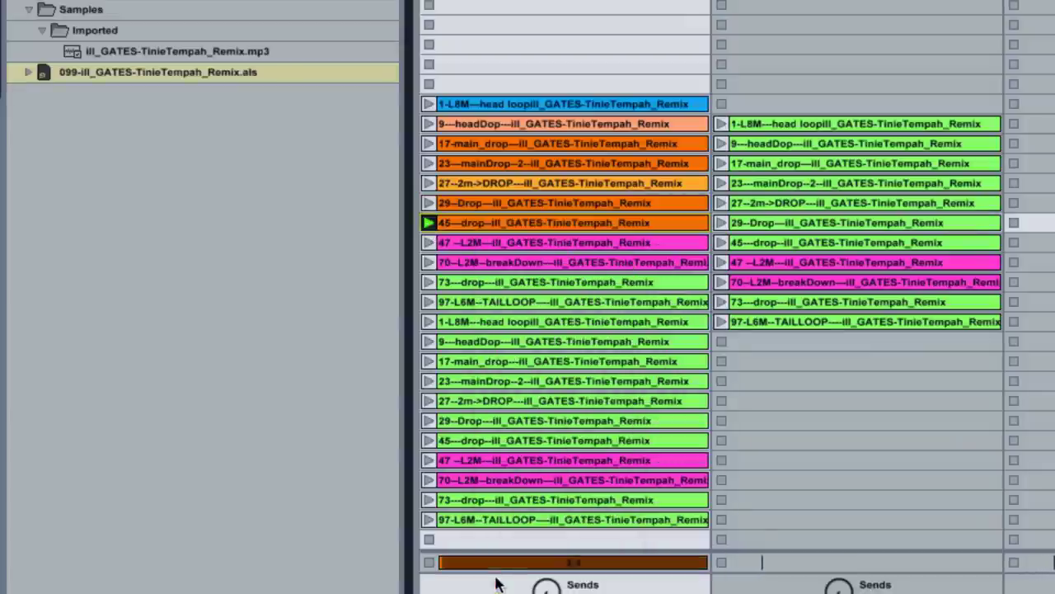
pyautogui.click(430, 242)
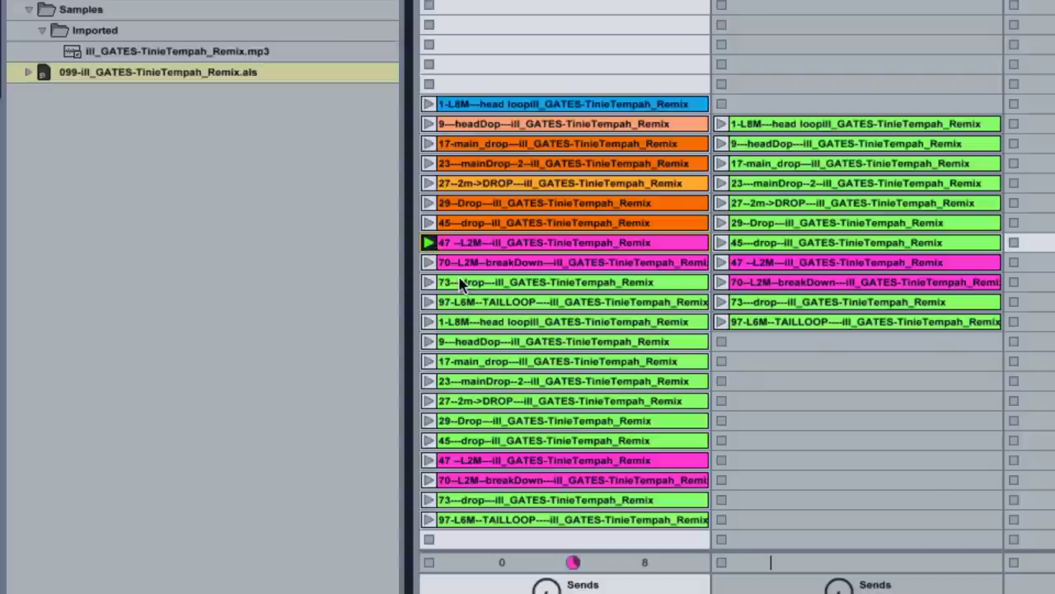
# - Launch the first track's "73---drop" and "97-L6M--TAILLOOP" clips, colouring them red and dark orange respectively
pyautogui.click(430, 282)
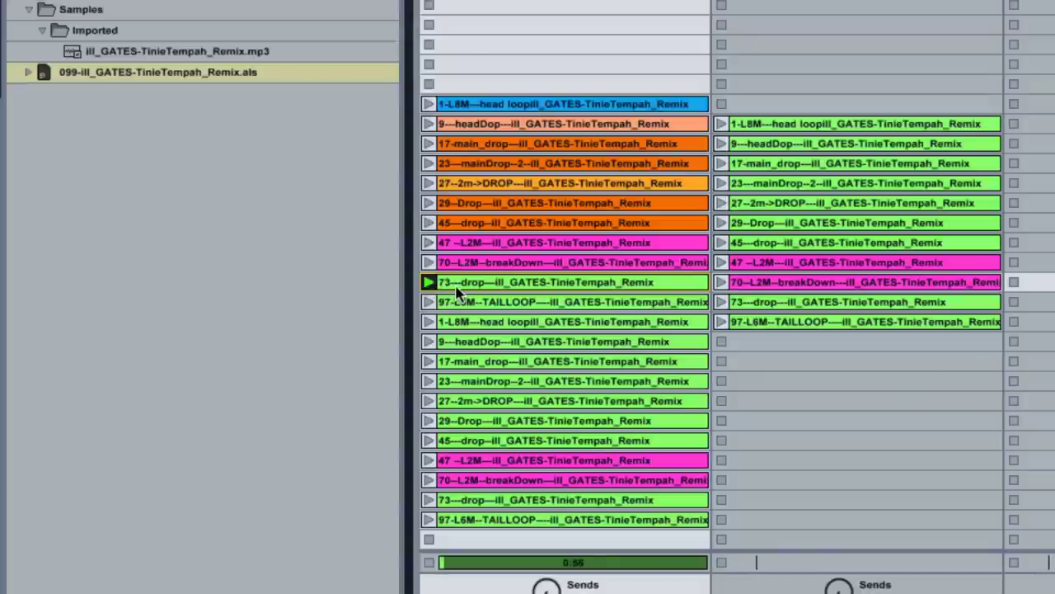
pyautogui.rightClick(462, 282)
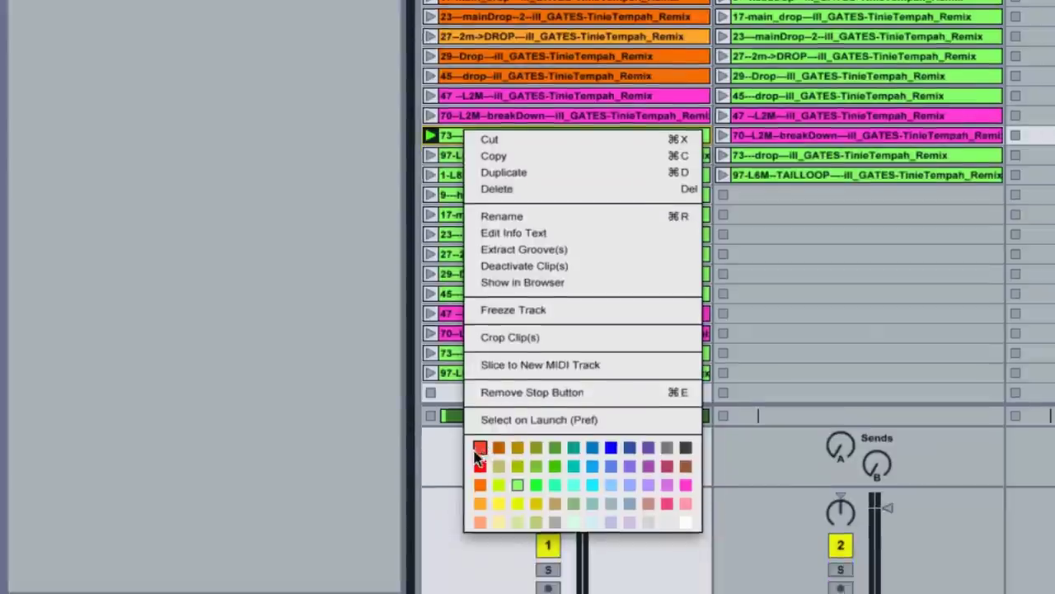
pyautogui.click(480, 520)
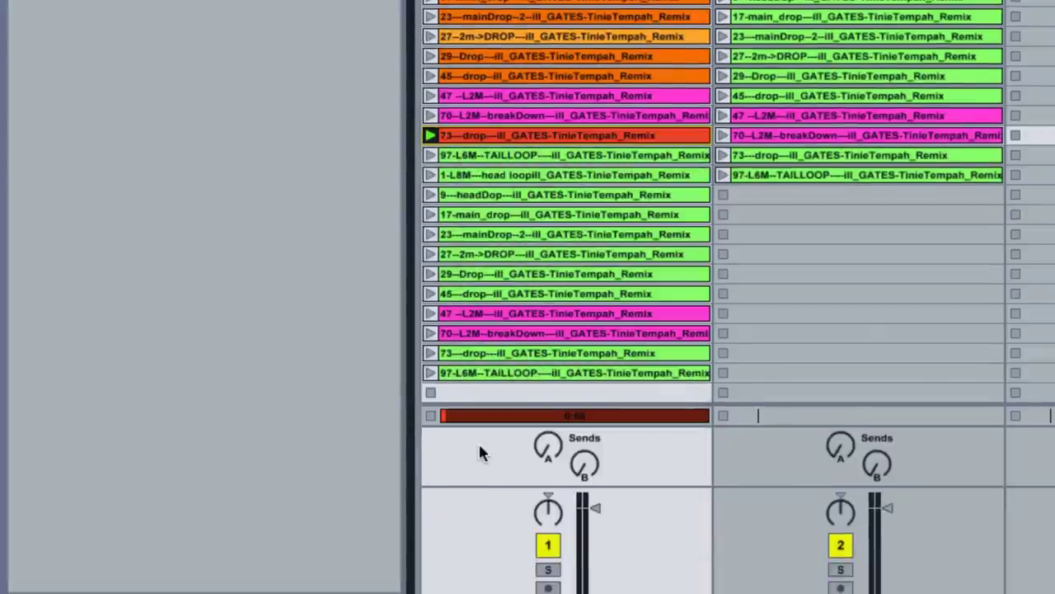
pyautogui.click(428, 155)
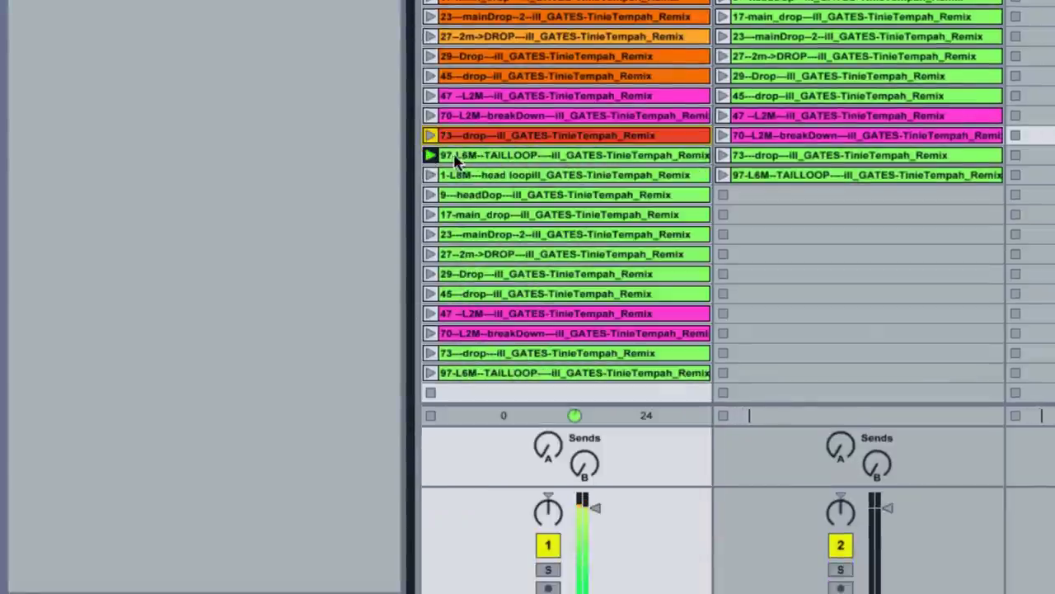
pyautogui.rightClick(455, 160)
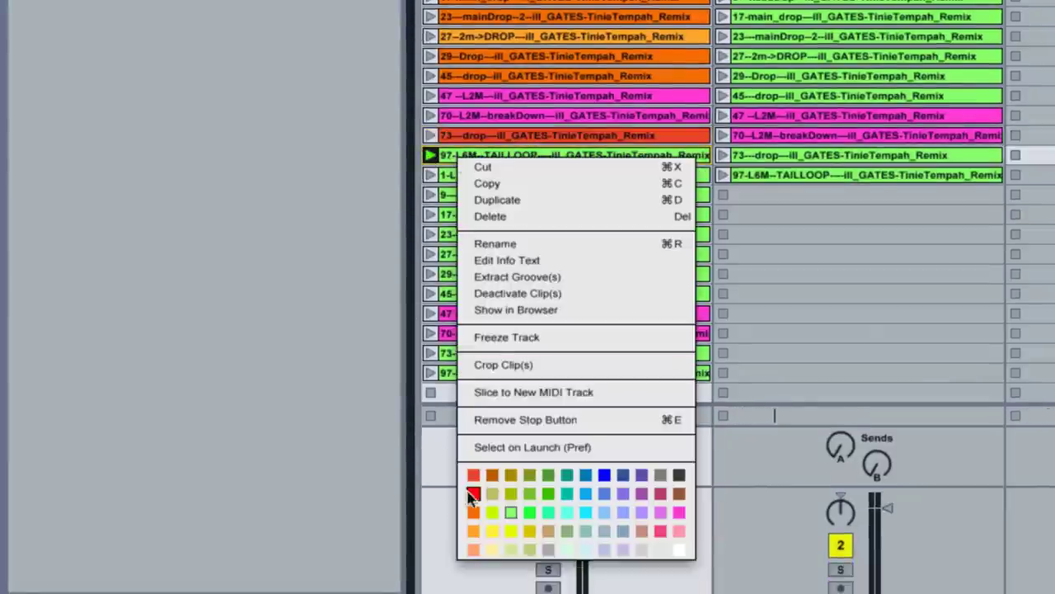
pyautogui.click(469, 514)
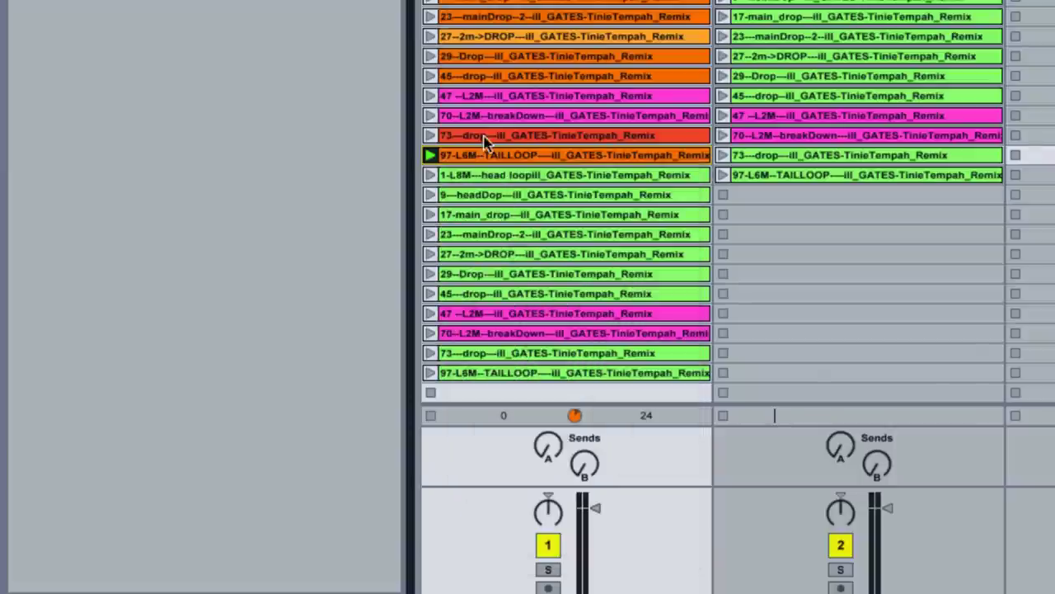
# - Delete the duplicate set of uncoloured clips below the dark orange "97-L6M--TAILLOOP" clip in the first track
pyautogui.click(462, 175)
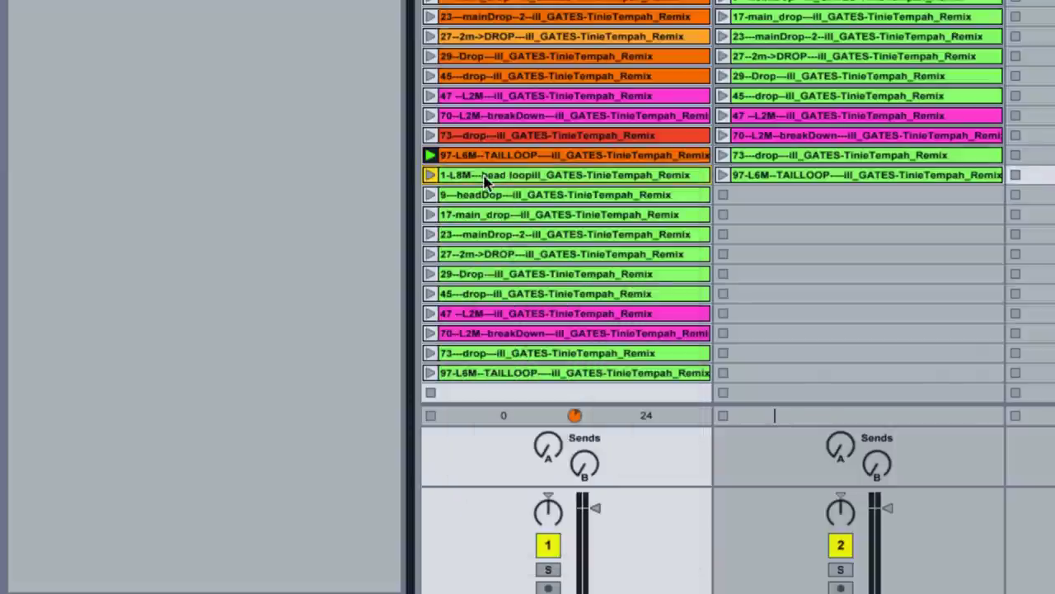
pyautogui.keyDown('shift'); pyautogui.click(490, 371); pyautogui.keyUp('shift')
pyautogui.press('Delete')
# - Save the first track's coloured clips to the project folder as "099-ill_GATES-TinieTempah_Remix-HeatMapped" and load that clip pack into the 3 Audio track
pyautogui.click(516, 273)
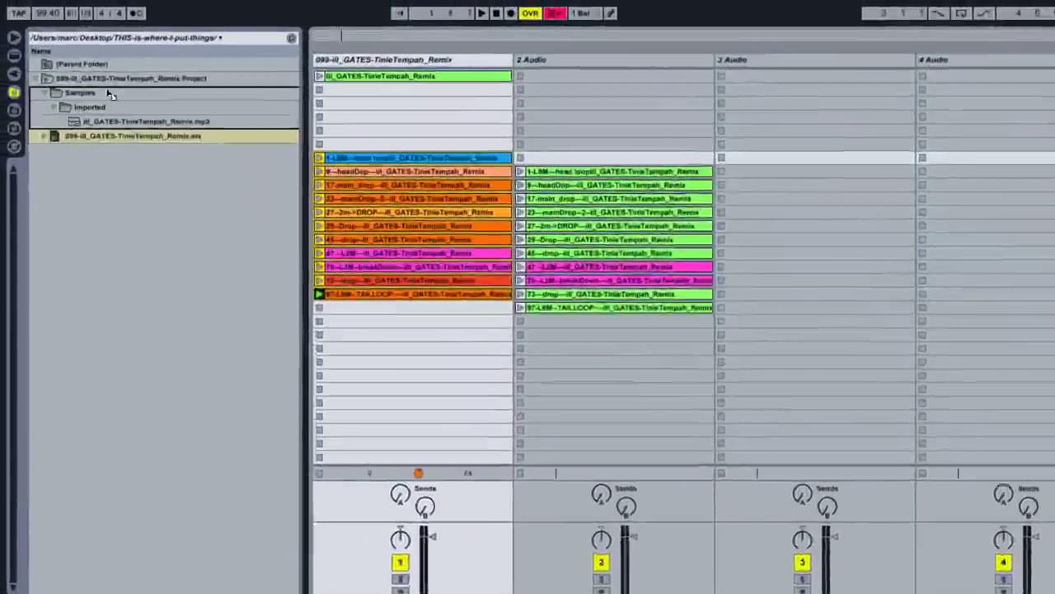
pyautogui.moveTo(108, 91); pyautogui.dragTo(109, 79)
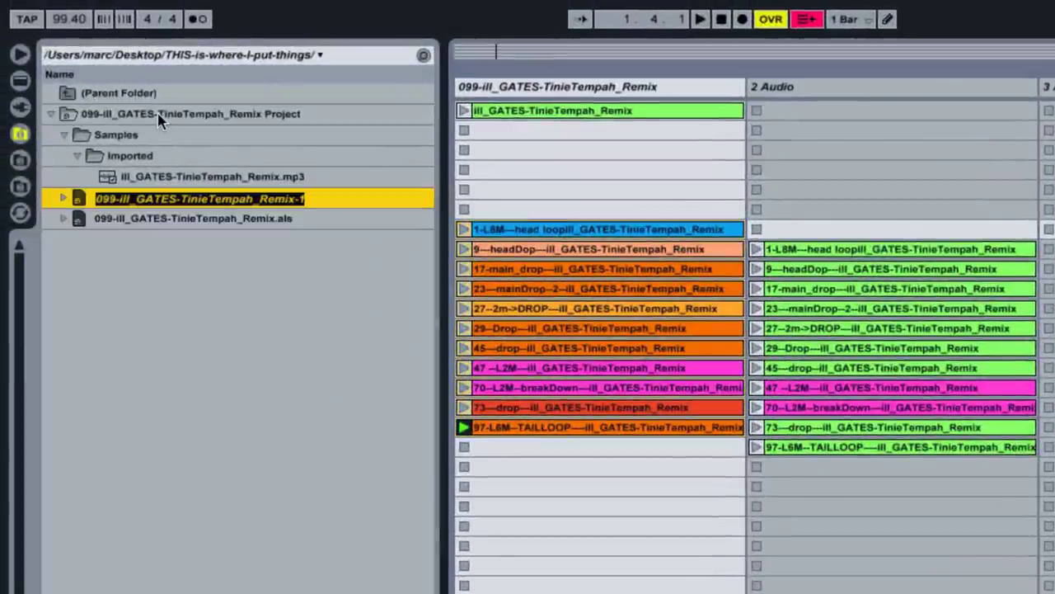
pyautogui.press('Right')
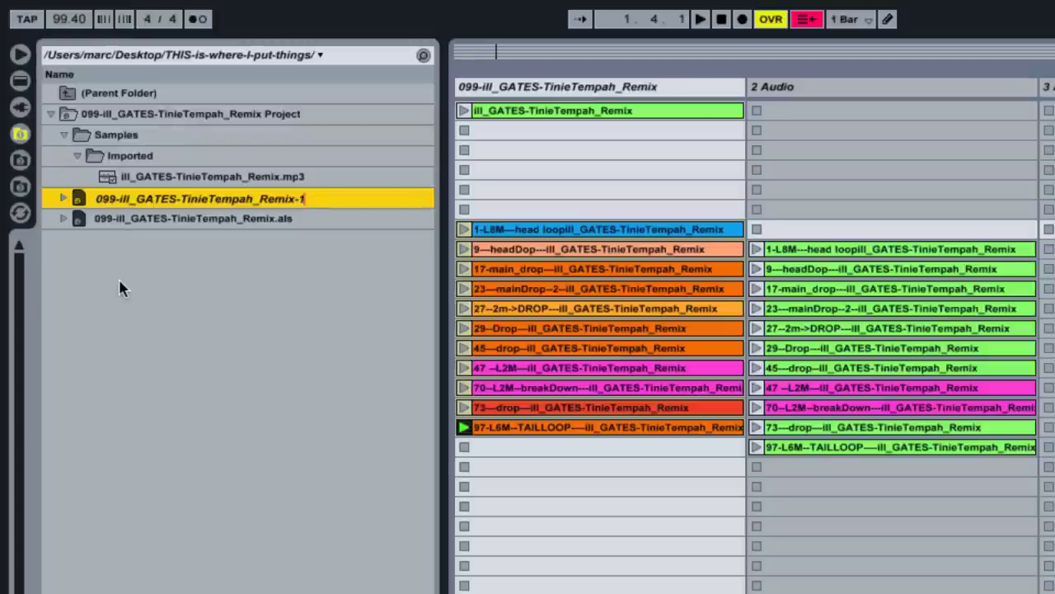
pyautogui.press('BackSpace')
pyautogui.write('HeatMapped')
pyautogui.press('Return')
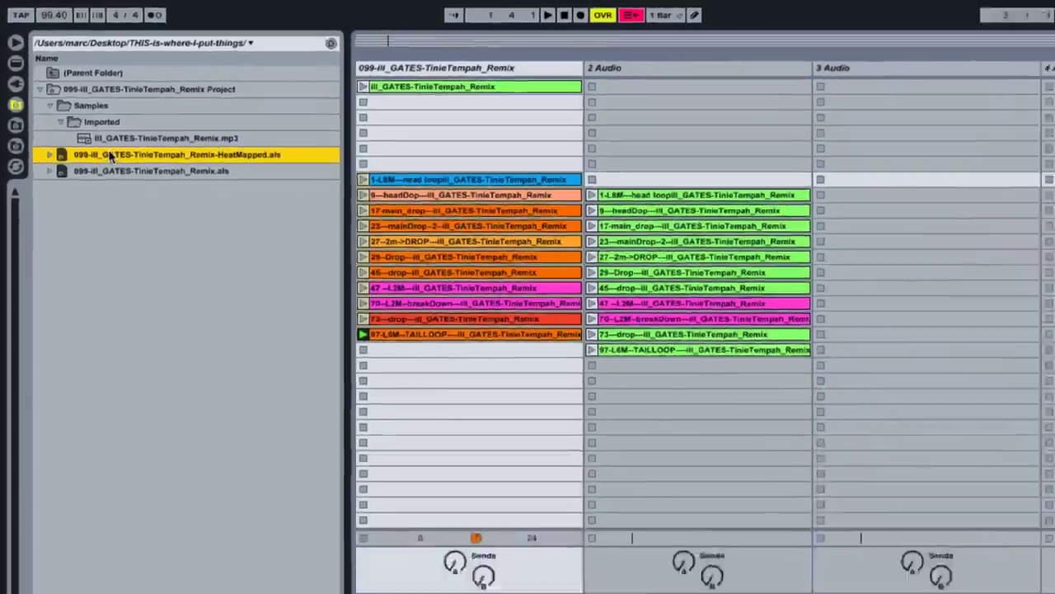
pyautogui.moveTo(109, 154); pyautogui.dragTo(900, 200)
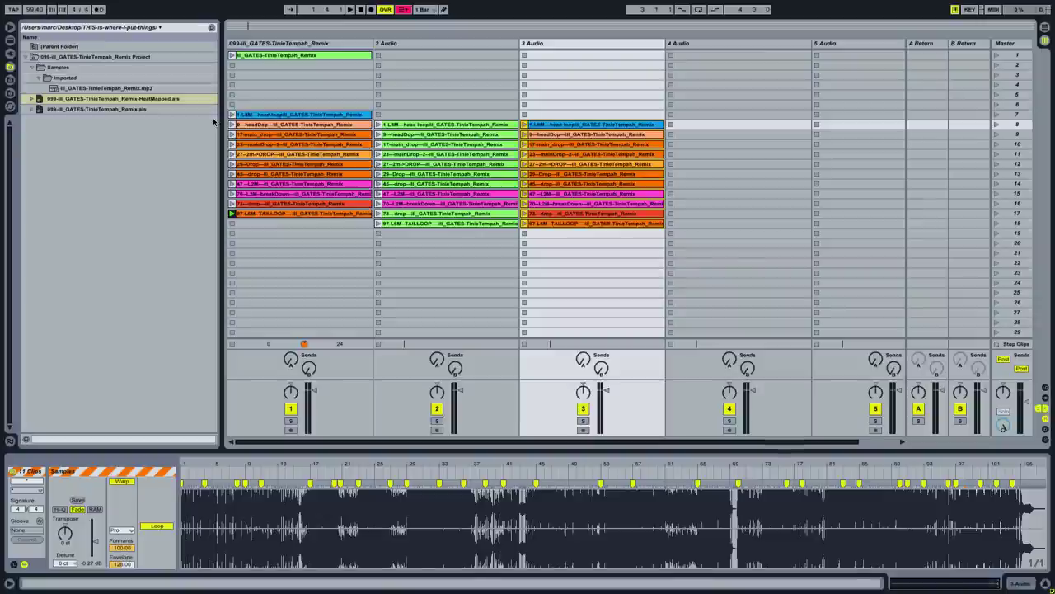
# - Review the program preferences, close them and select the first track
pyautogui.press('super+comma')
pyautogui.press('Escape')
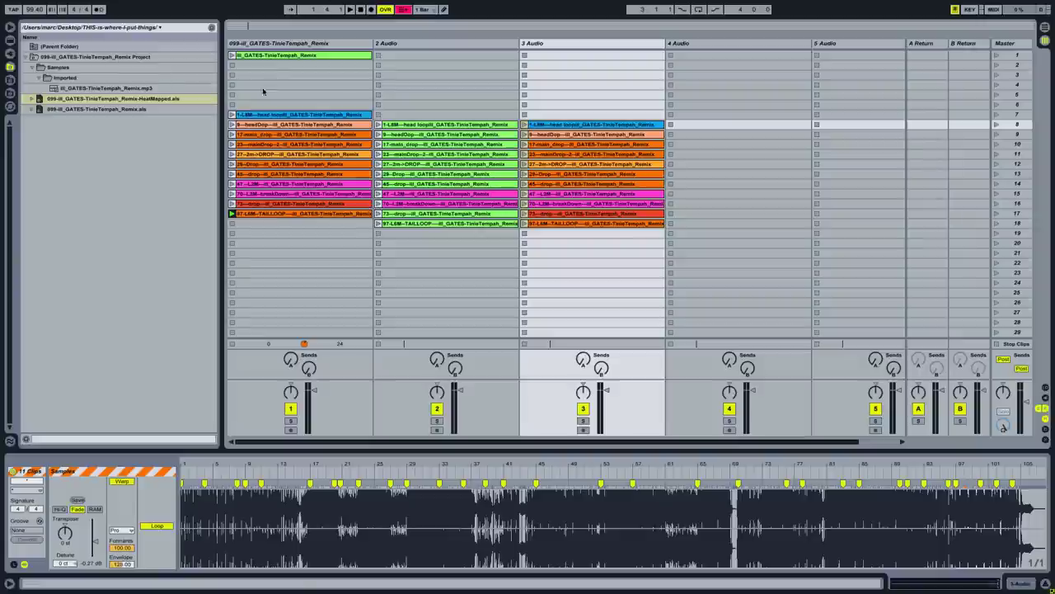
pyautogui.click(287, 43)
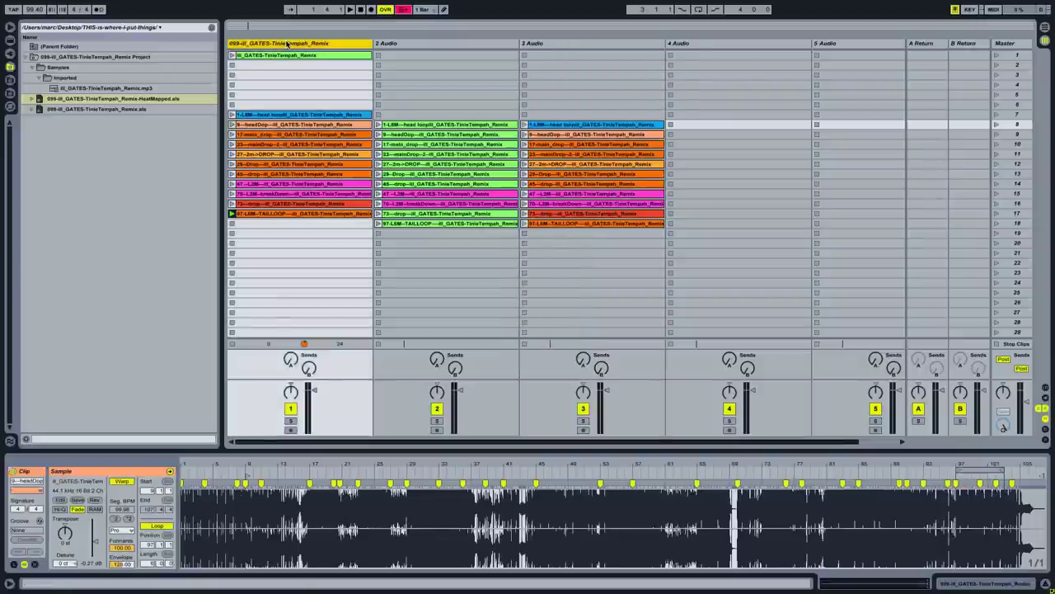